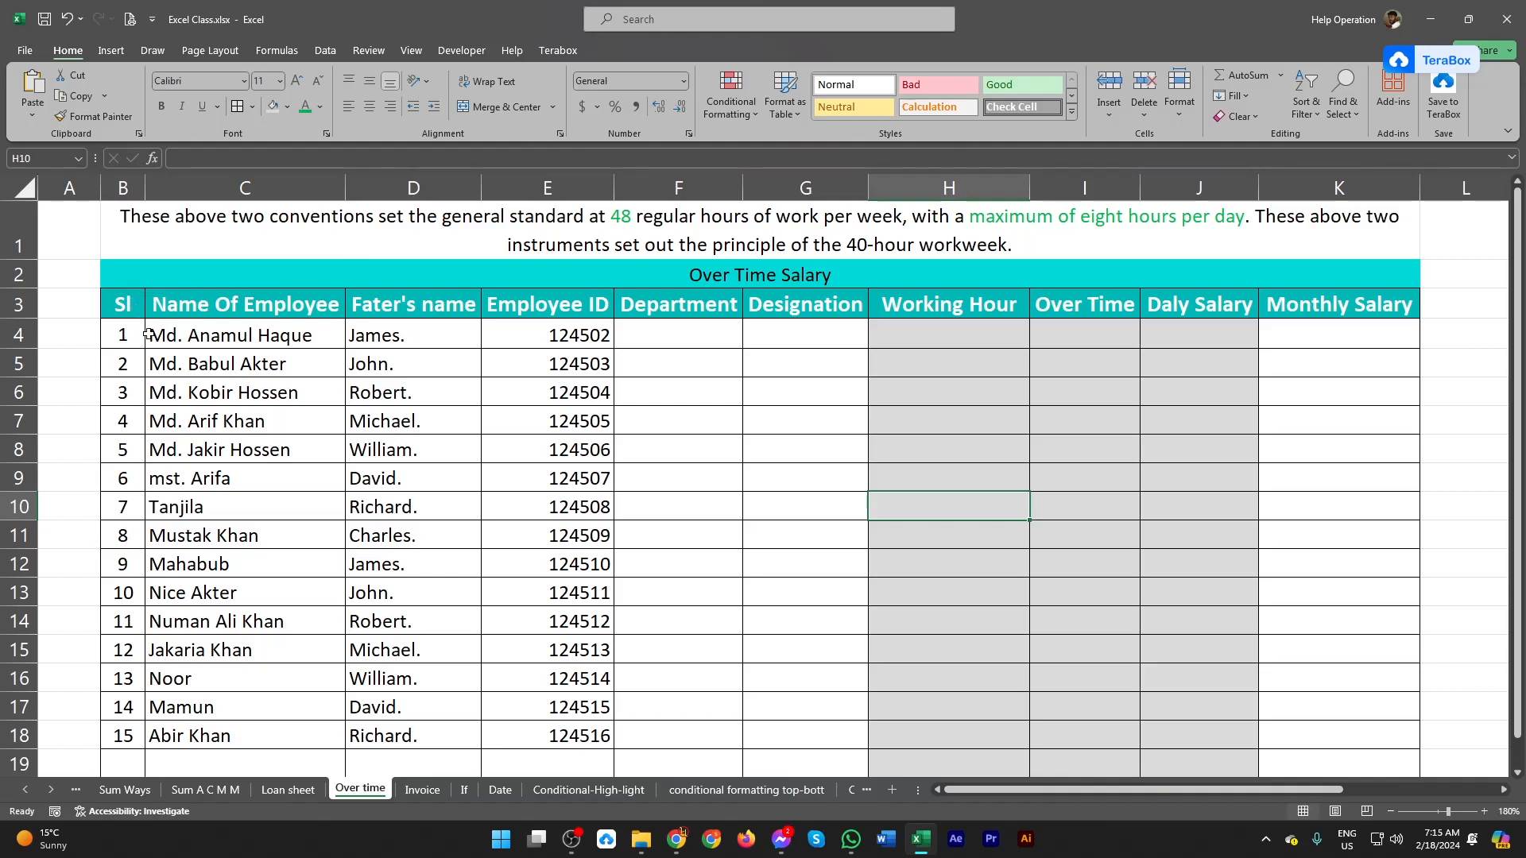
Examine the overtime salary table's columns, from employee name through working hours and overtime to daily and monthly salary
left_click(213, 337)
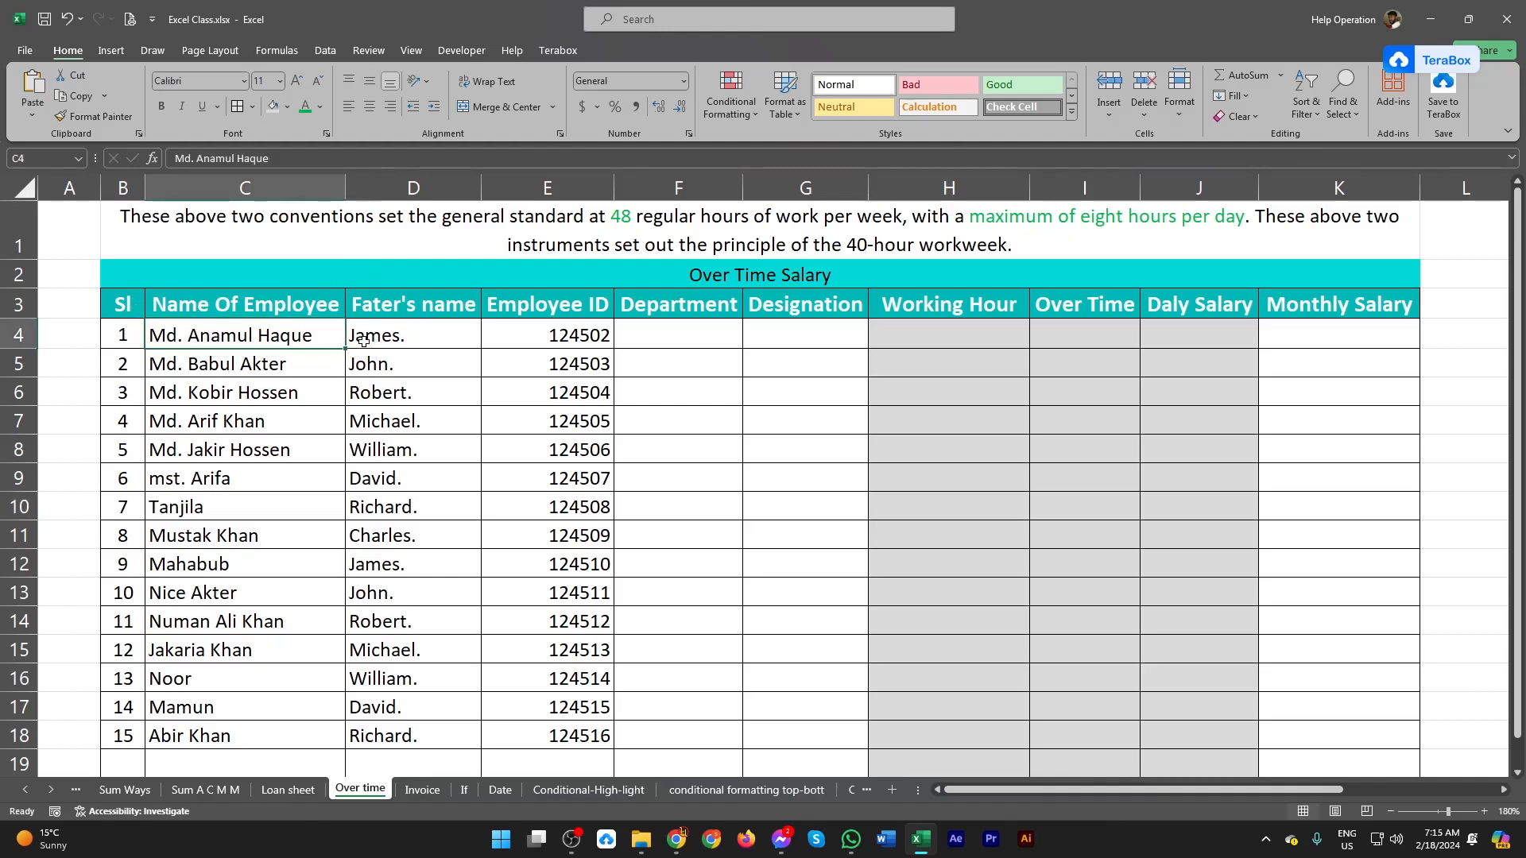
left_click(406, 329)
left_click(560, 339)
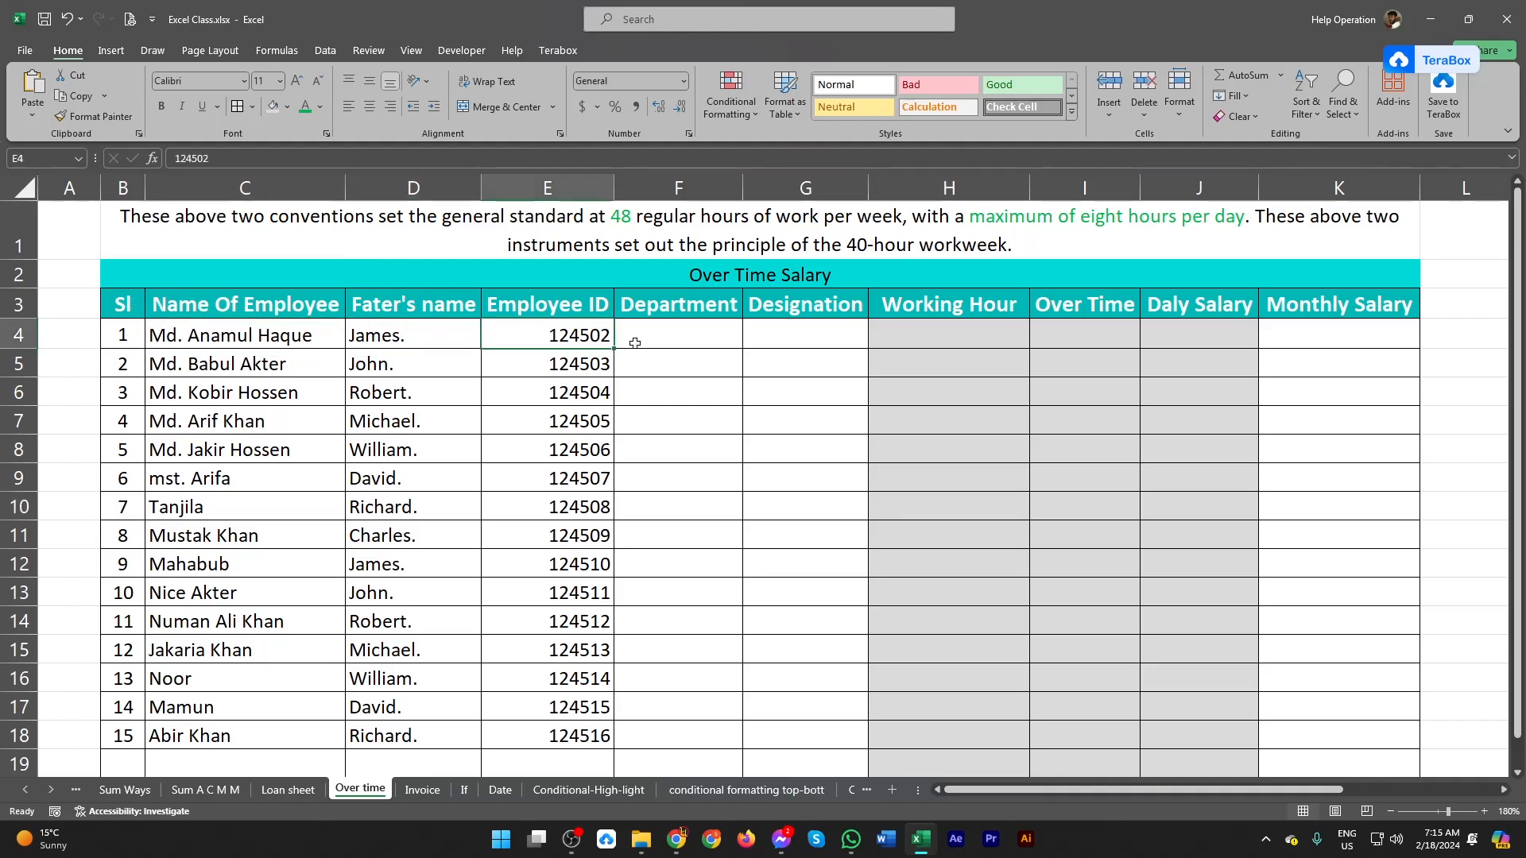
left_click(702, 337)
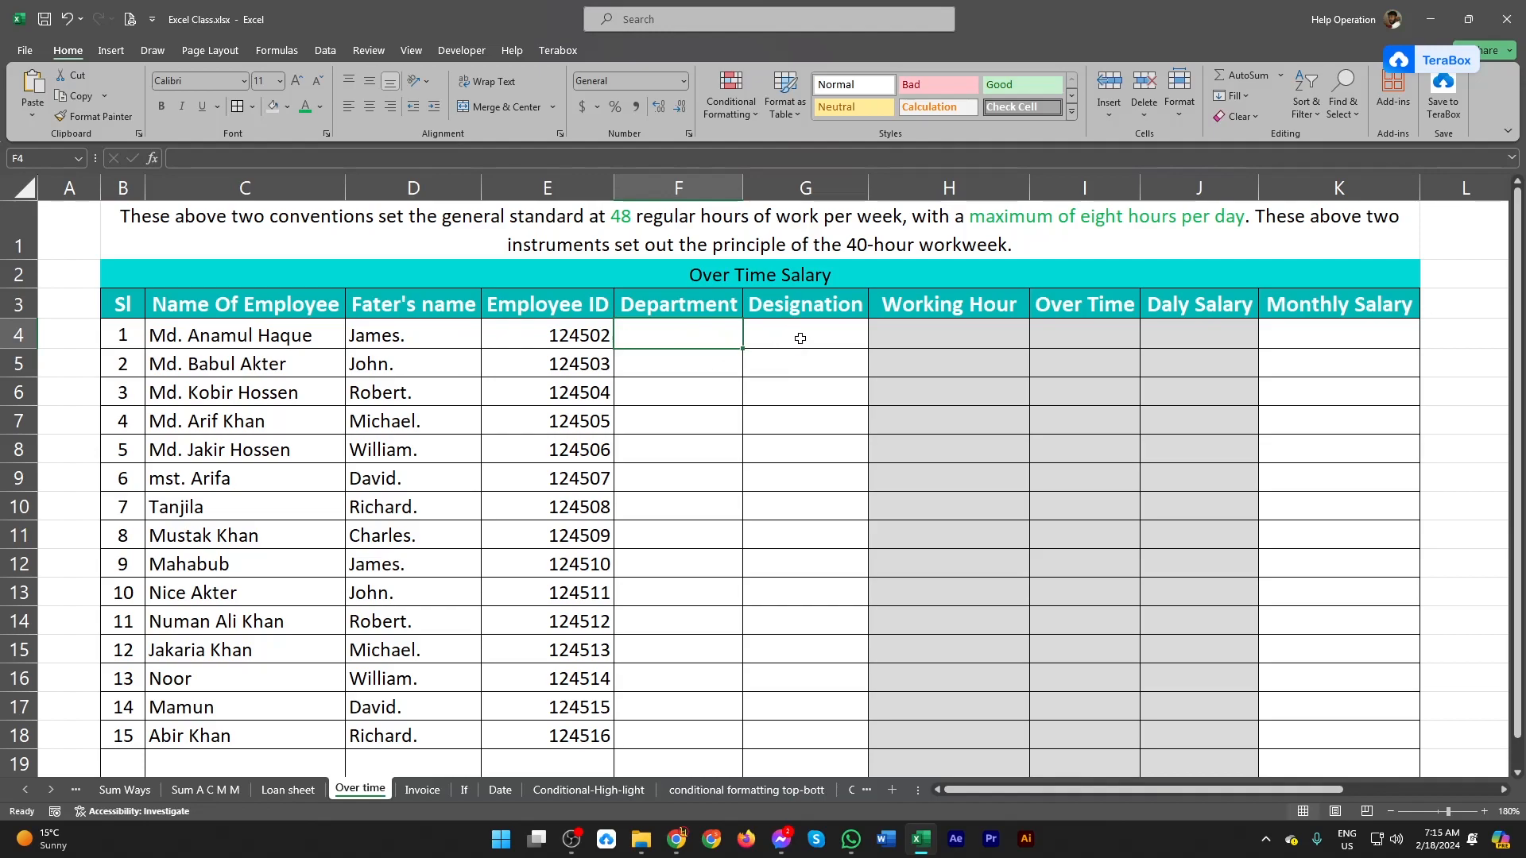
left_click_drag(812, 339, 819, 445)
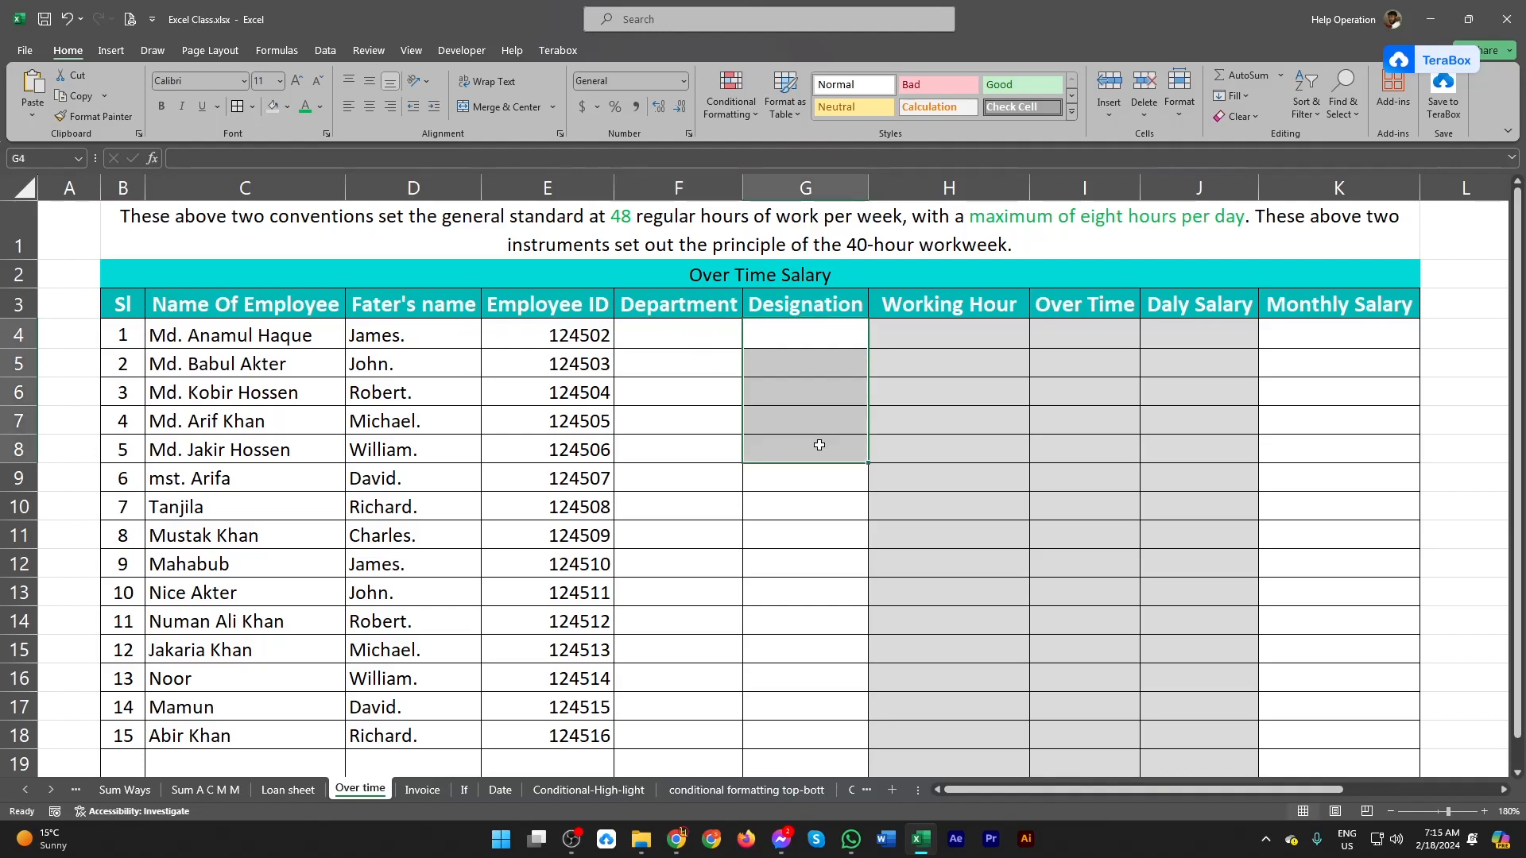
left_click_drag(248, 300, 776, 469)
left_click(751, 557)
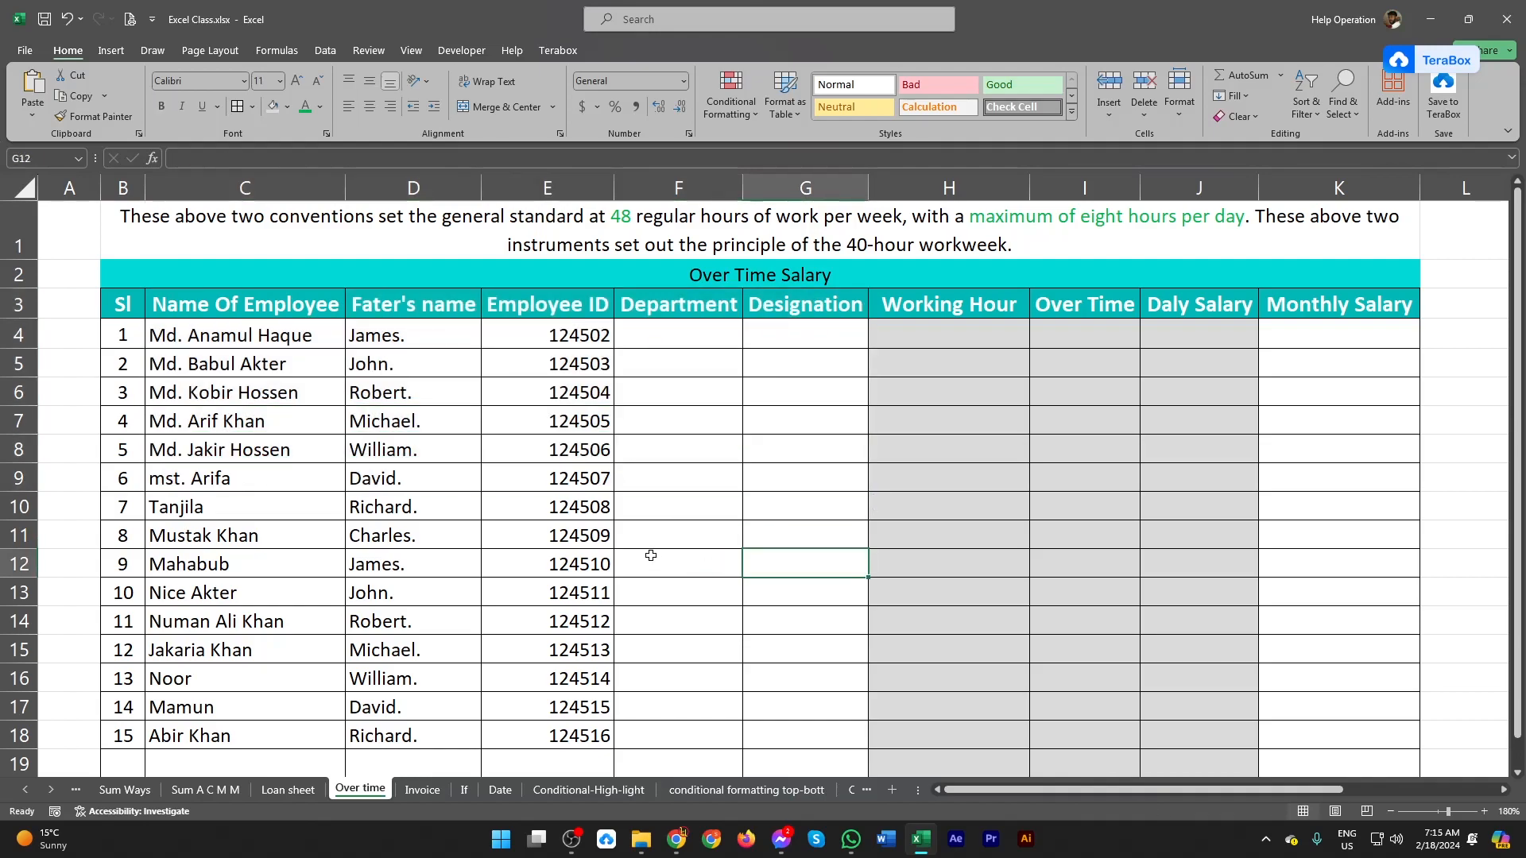
left_click(946, 338)
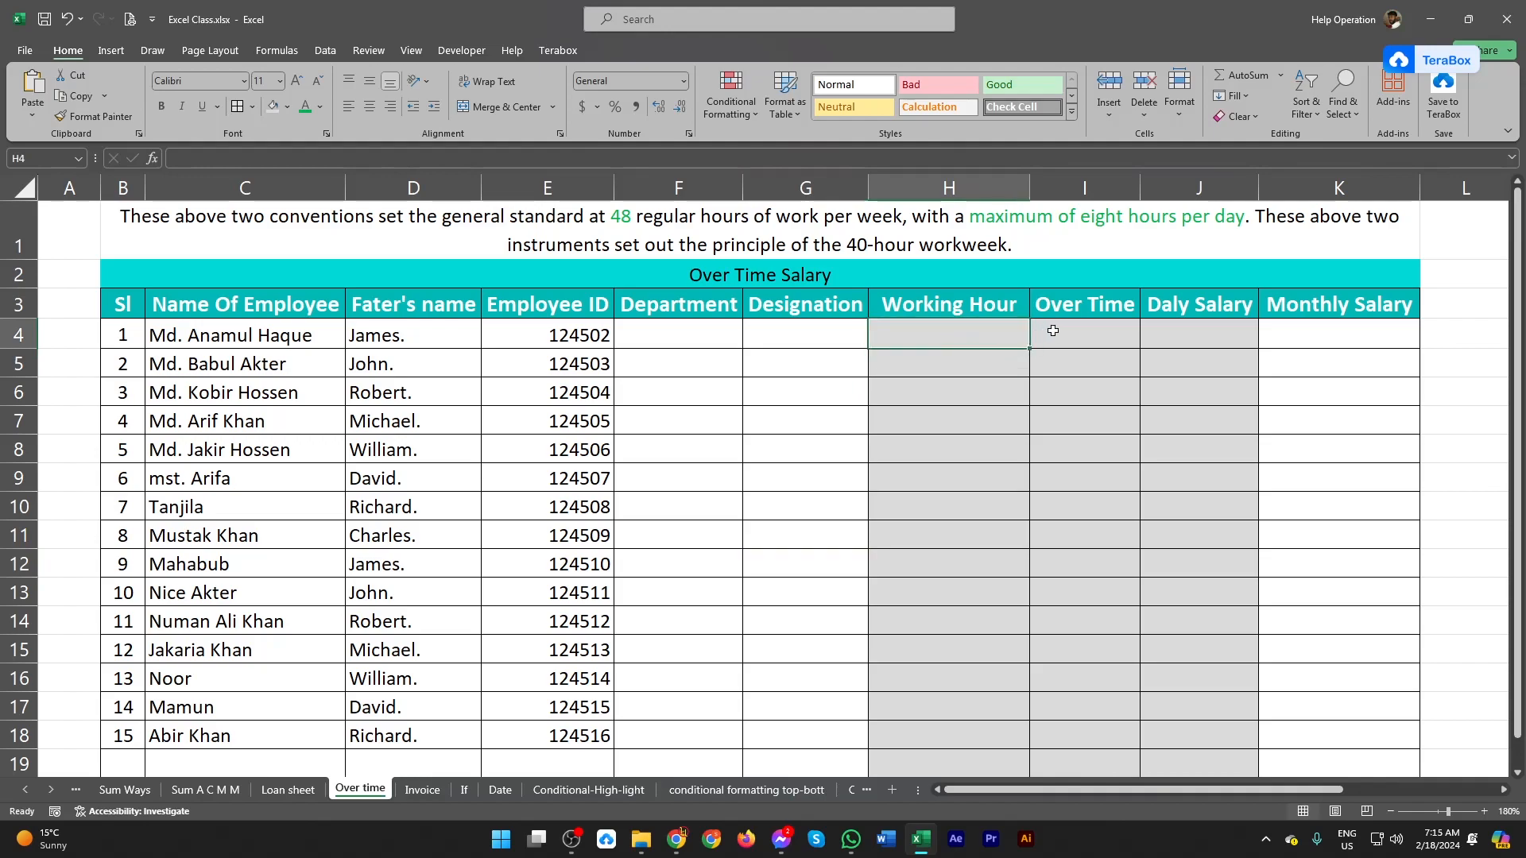
left_click(1078, 310)
left_click(1168, 298)
left_click(1167, 337)
left_click(1336, 331)
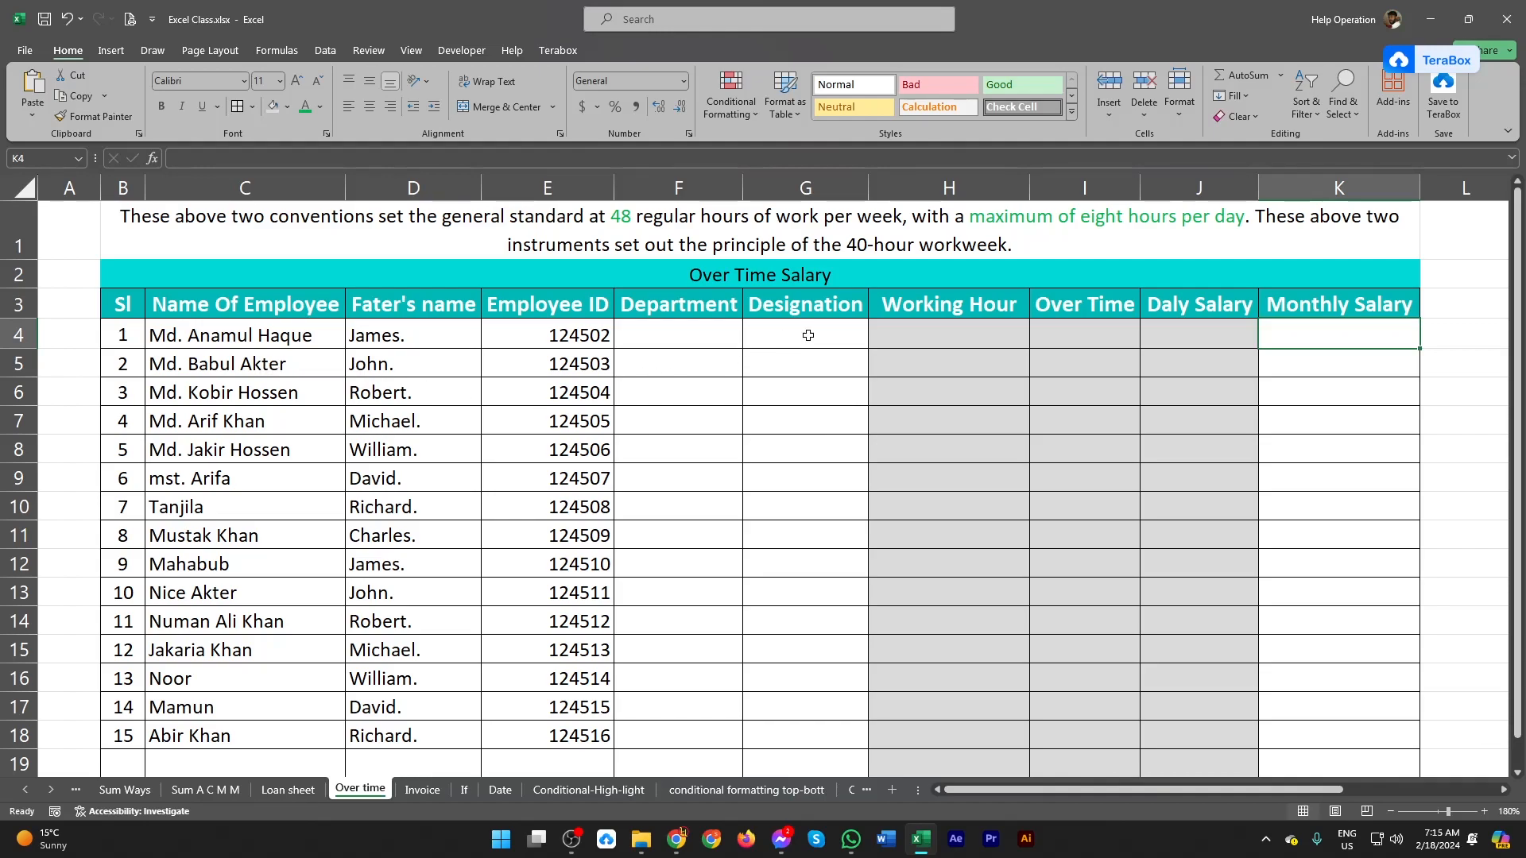
Enter the working hours 8, 9, 5, 18, 16, 12, 15 and 14 in cells H4 to H11
left_click(907, 327)
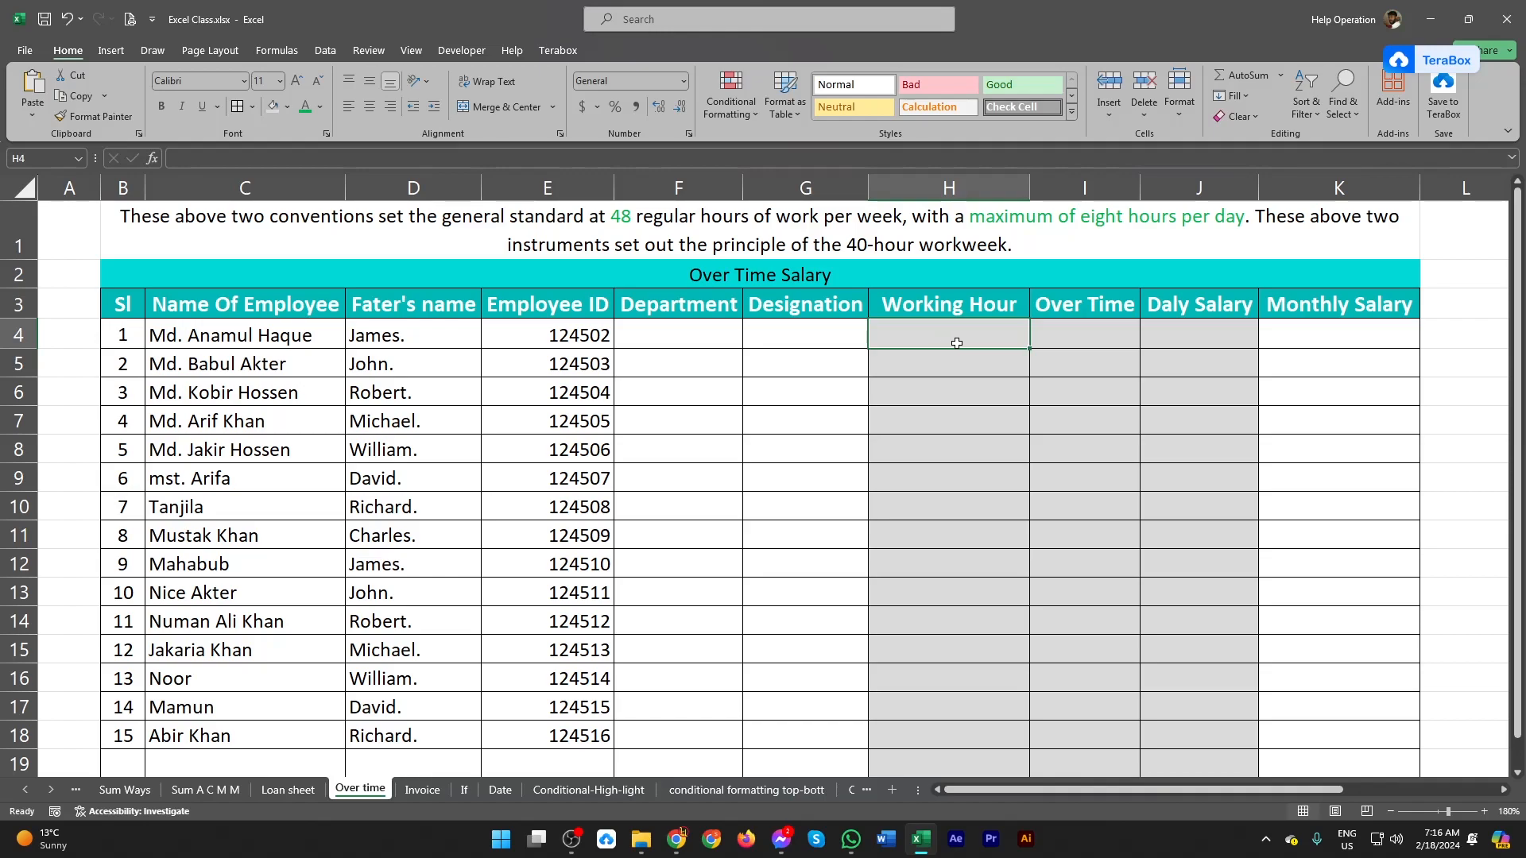
type("8")
key("Return")
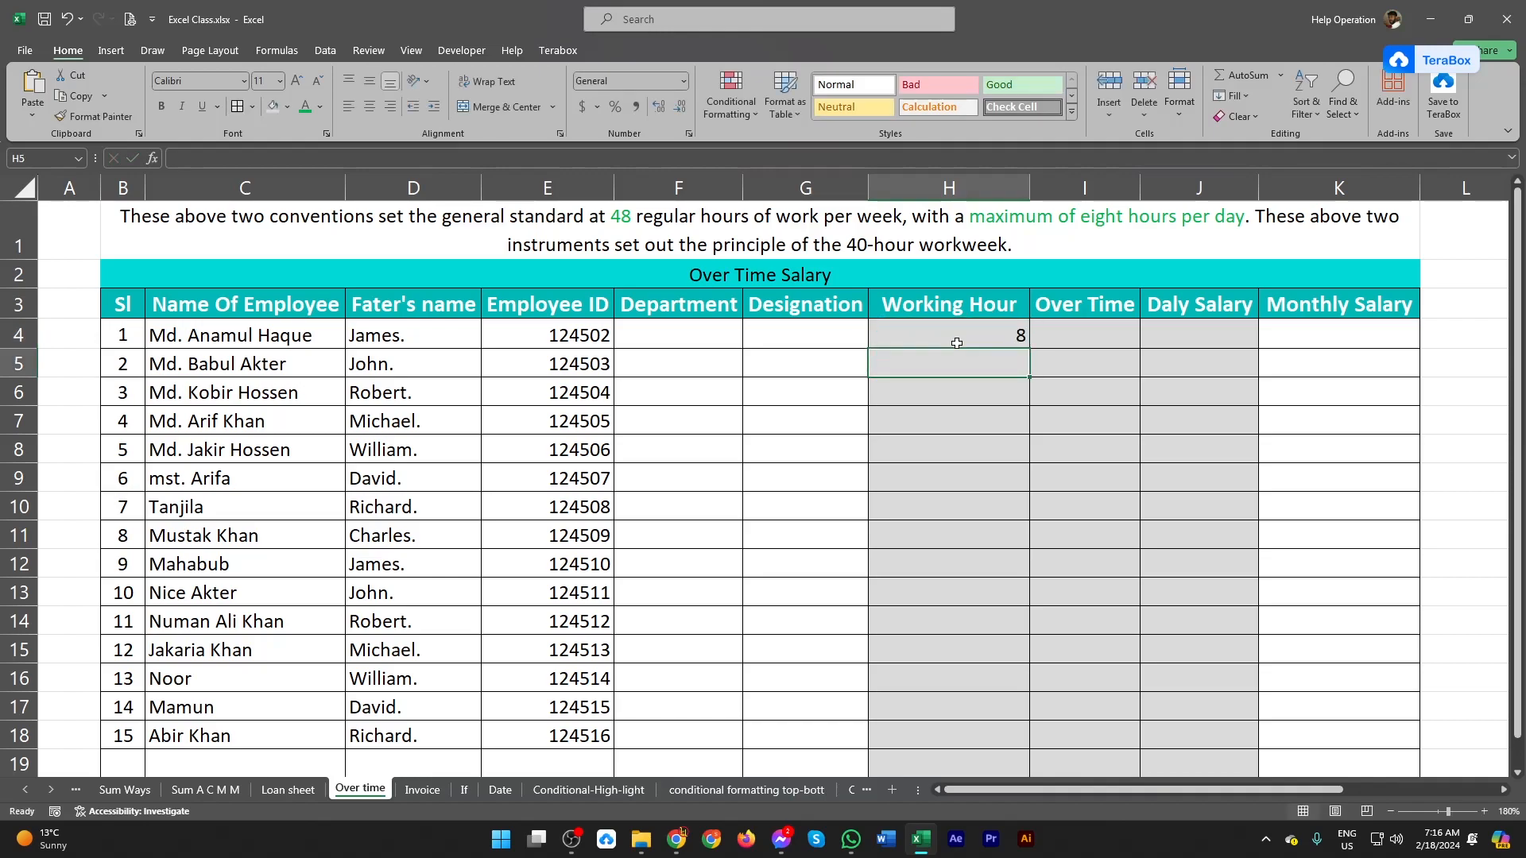
type("9")
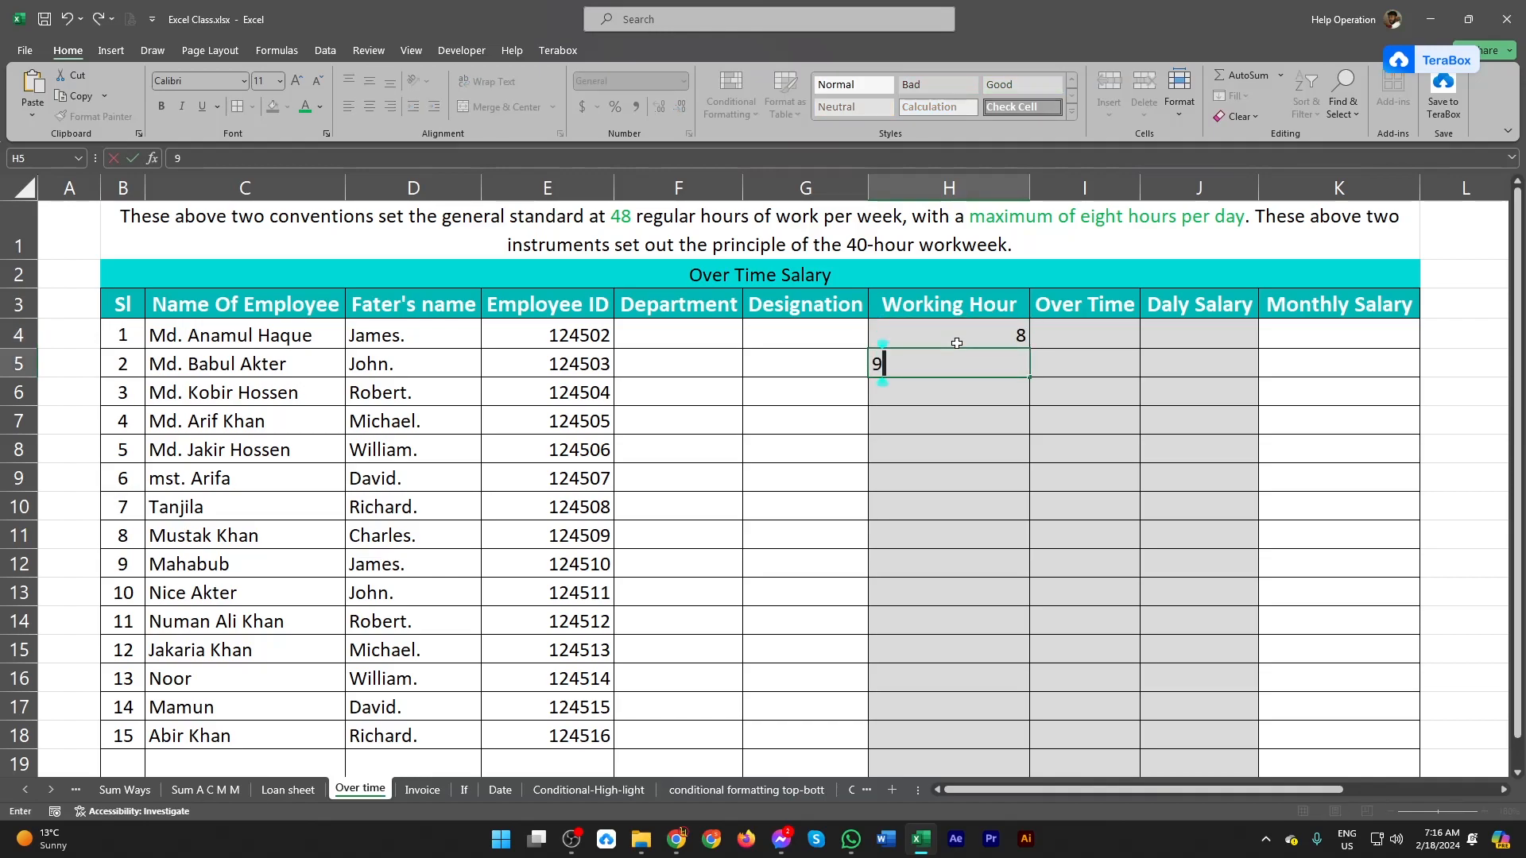
key("Return")
type("5")
key("Return")
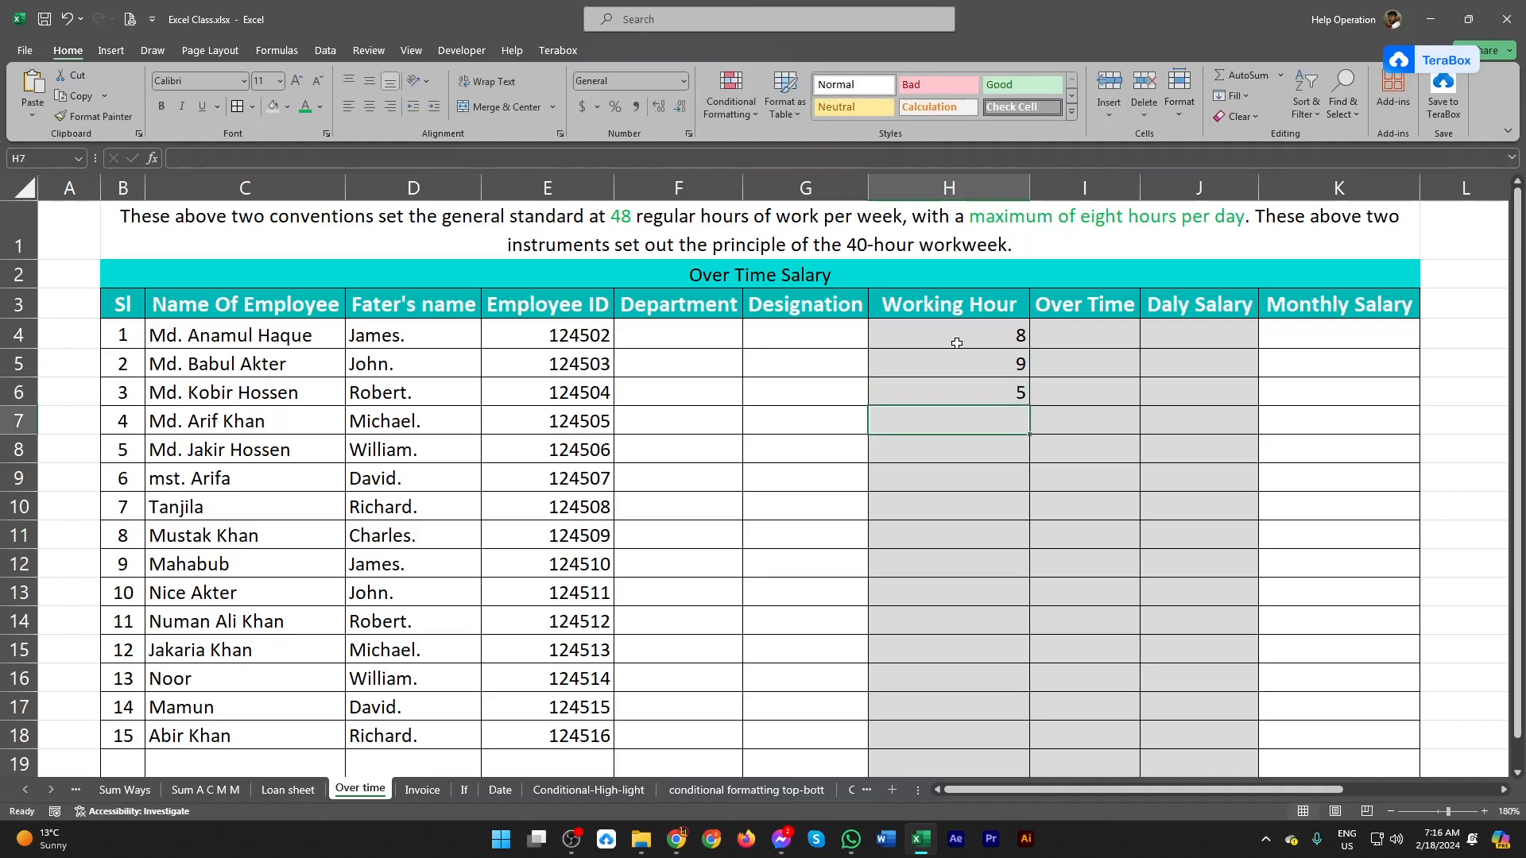
type("18")
key("Return")
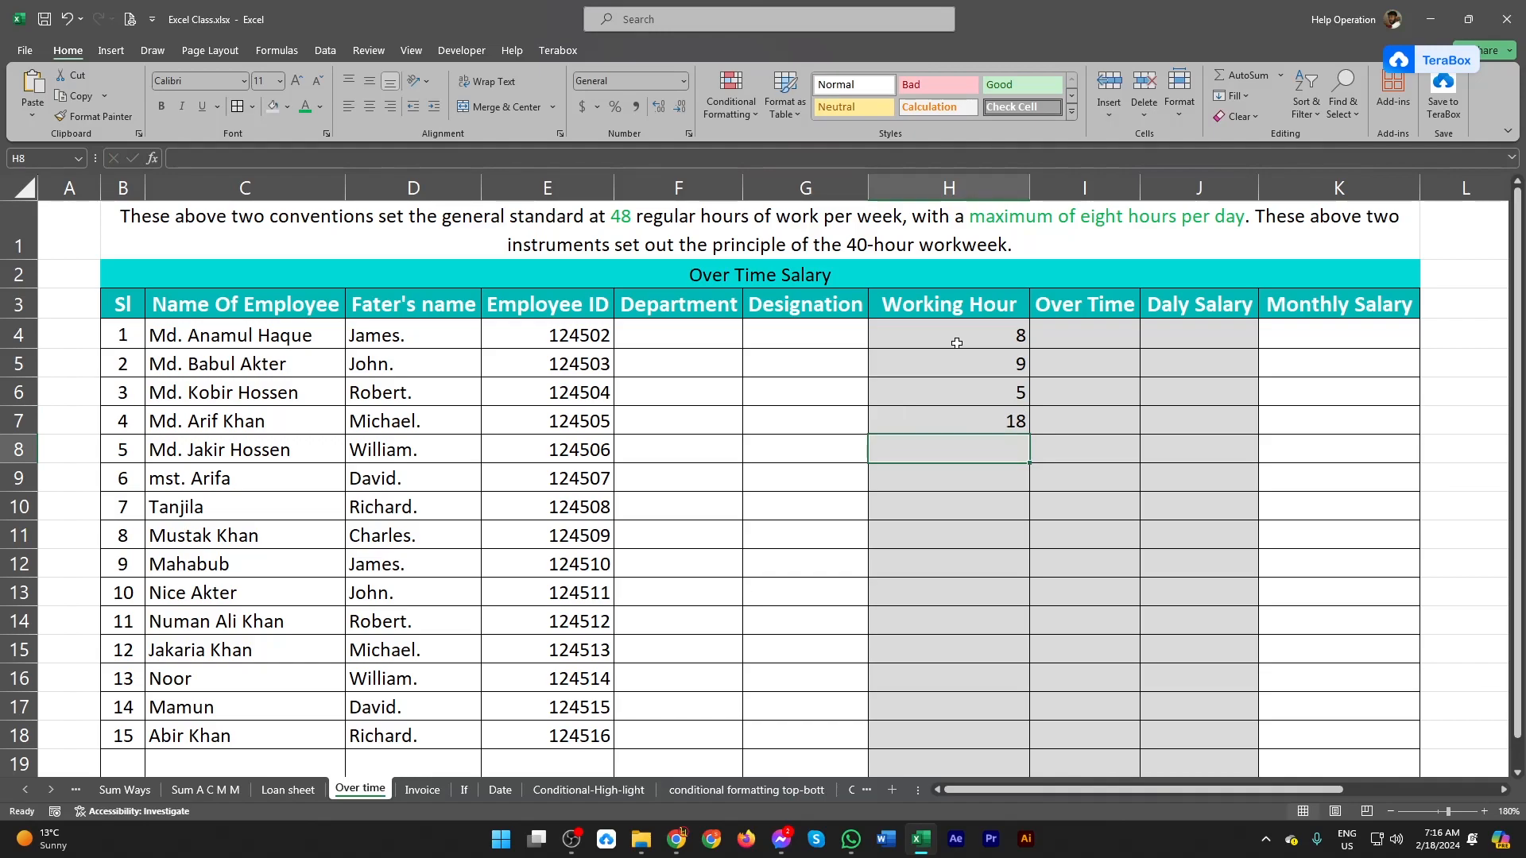
type("16")
key("Return")
type("12")
key("Return")
type("15")
key("Return")
type("14")
key("Return")
Fill in the remaining working hours 10, 17, 13, 10, 12, 14 and 15 in cells H12 to H18
type("10")
key("Return")
type("17")
key("Return")
type("13")
key("Return")
type("10")
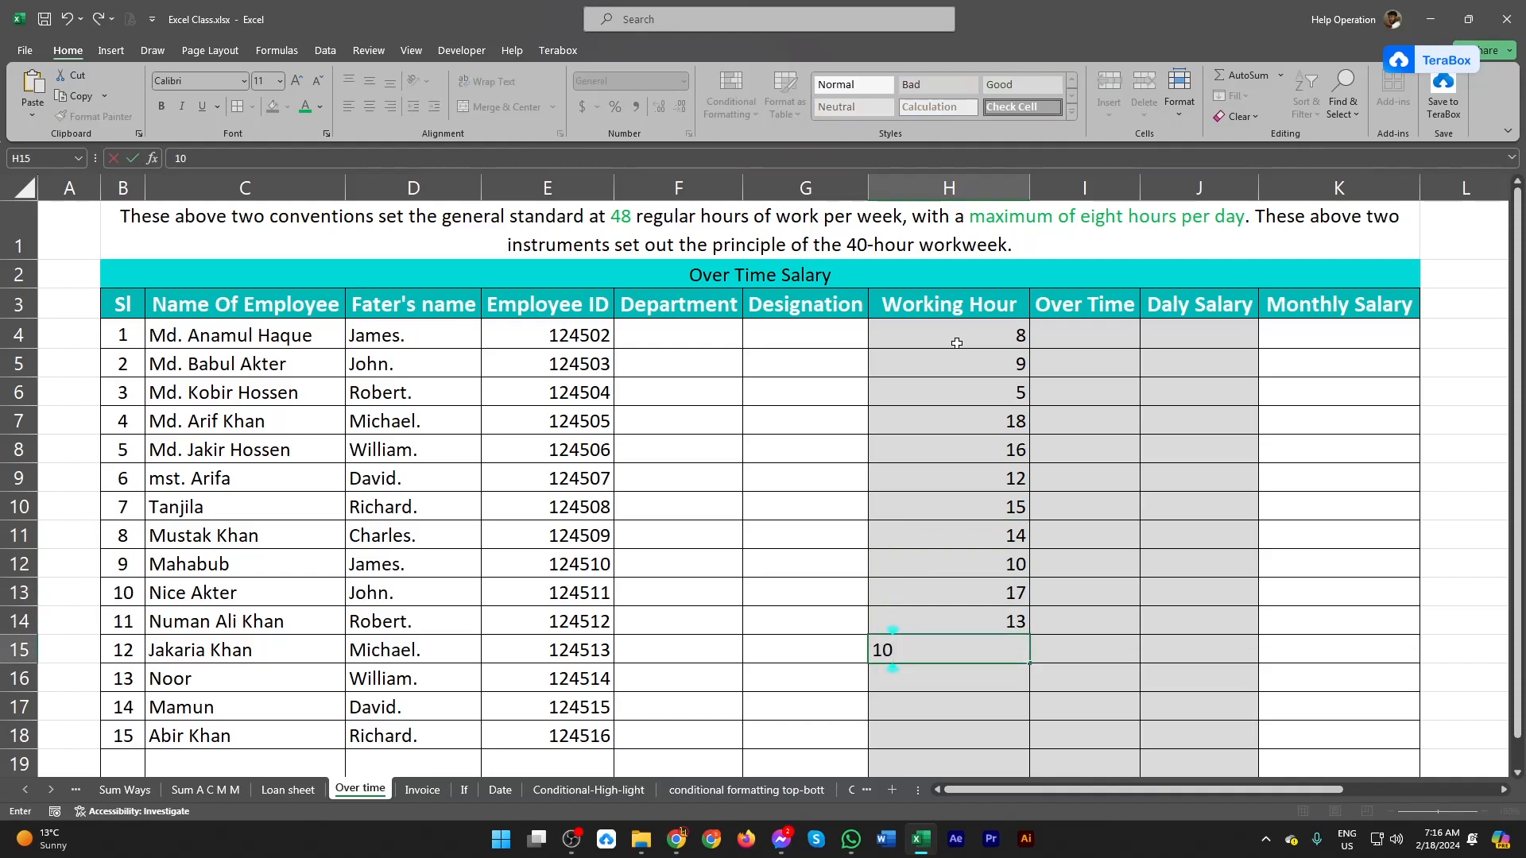
key("Return")
type("12")
key("Return")
type("14")
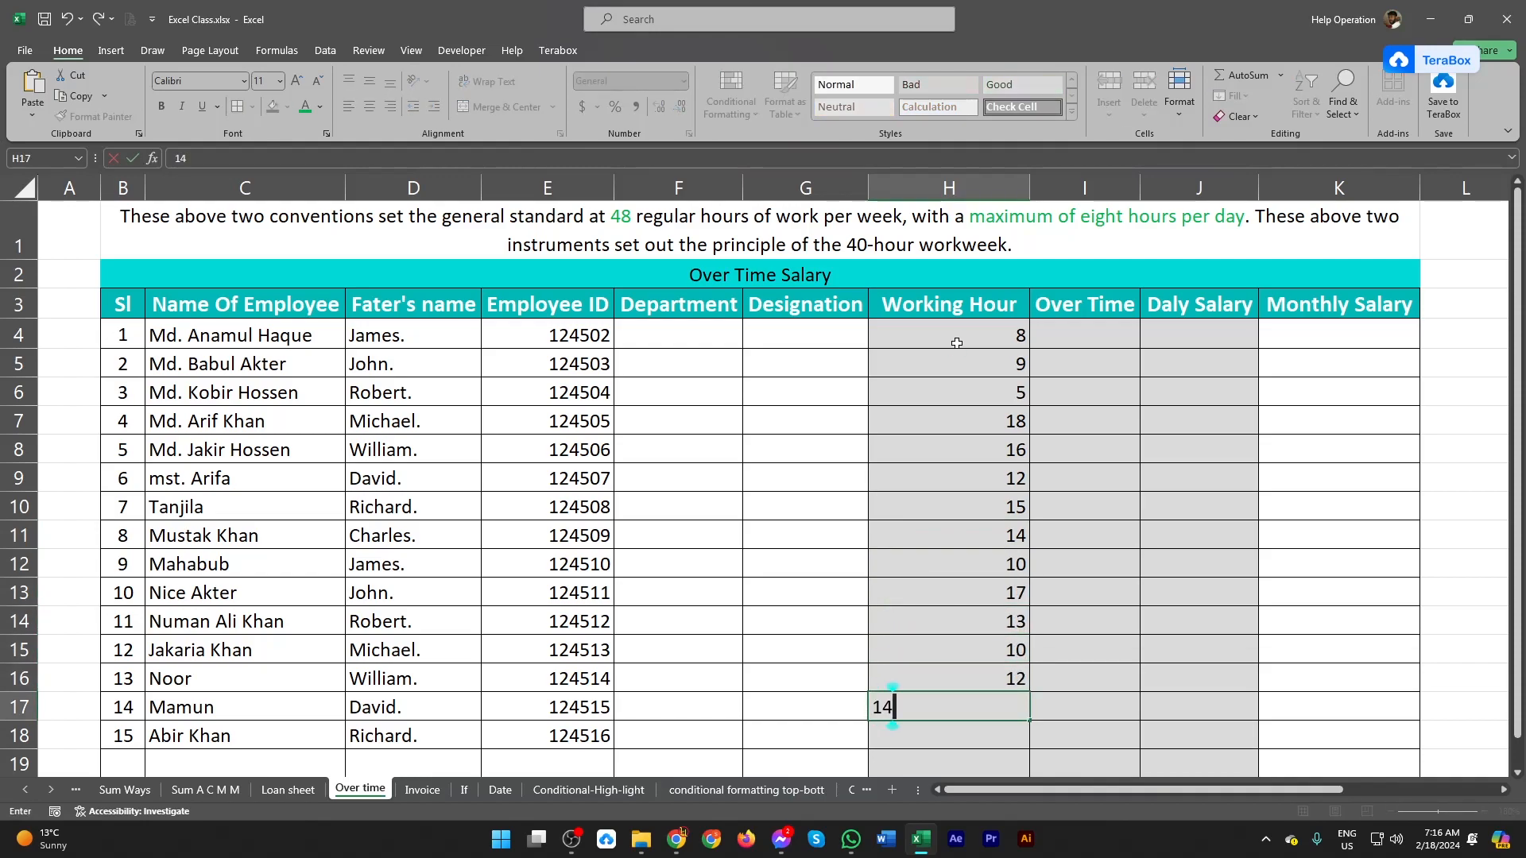
key("Return")
type("15")
key("Return")
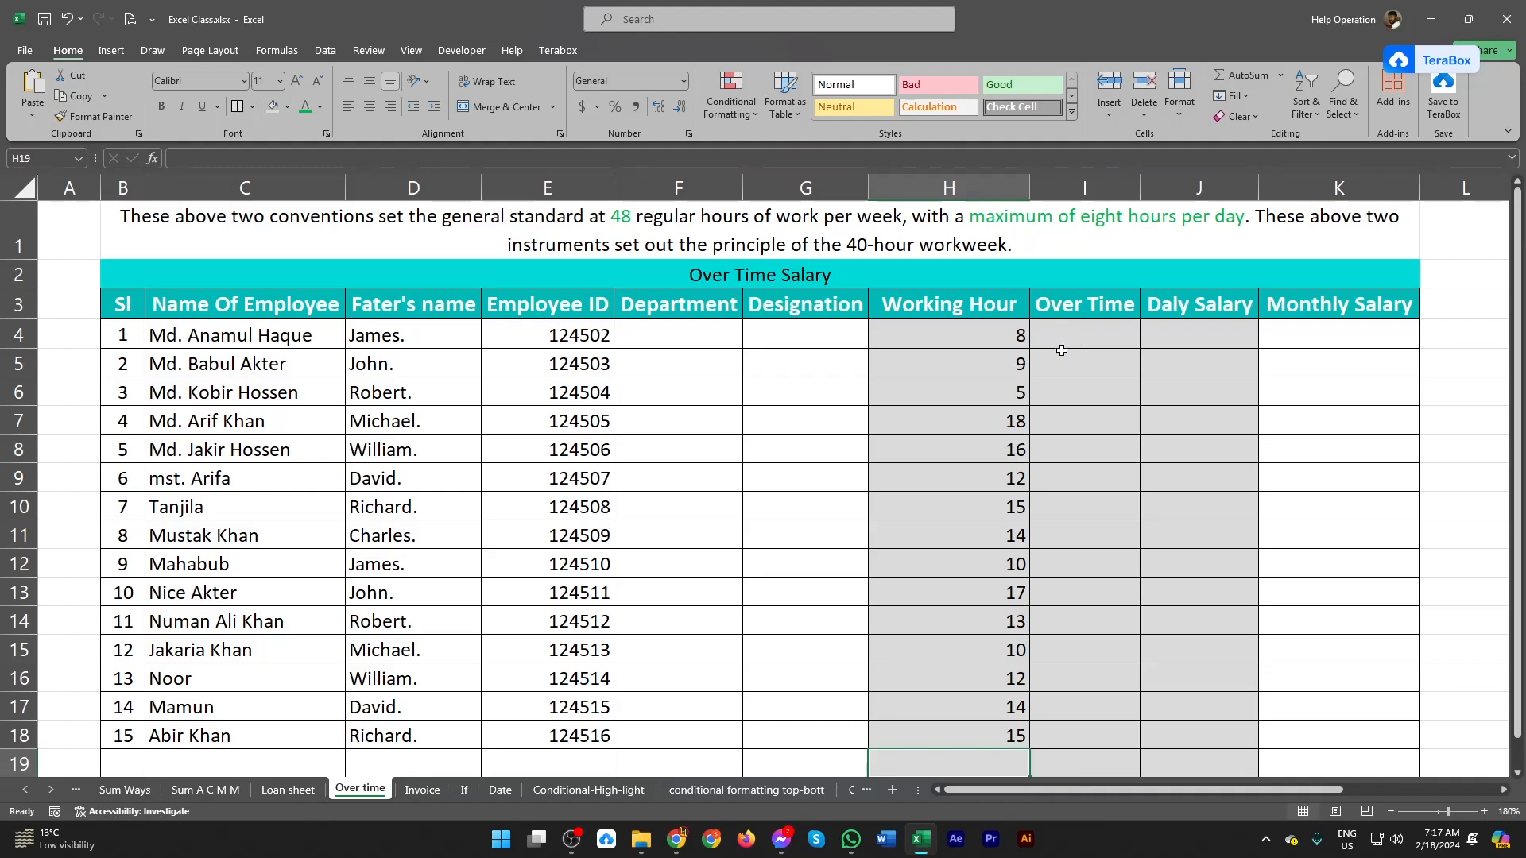
Center the working hour values in H4:H18 horizontally
left_click_drag(1018, 331, 989, 725)
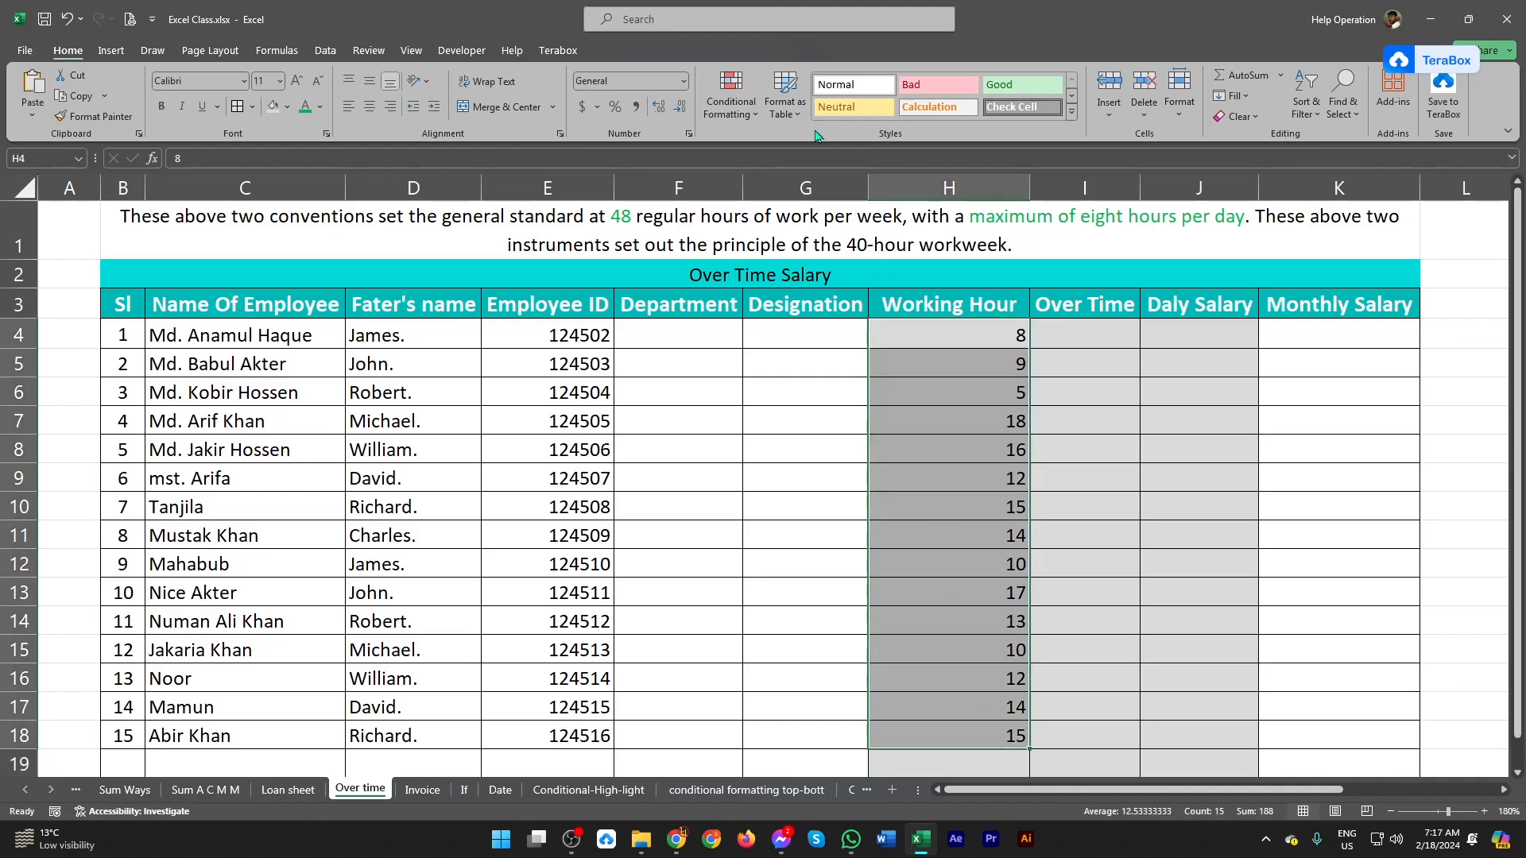
left_click(369, 105)
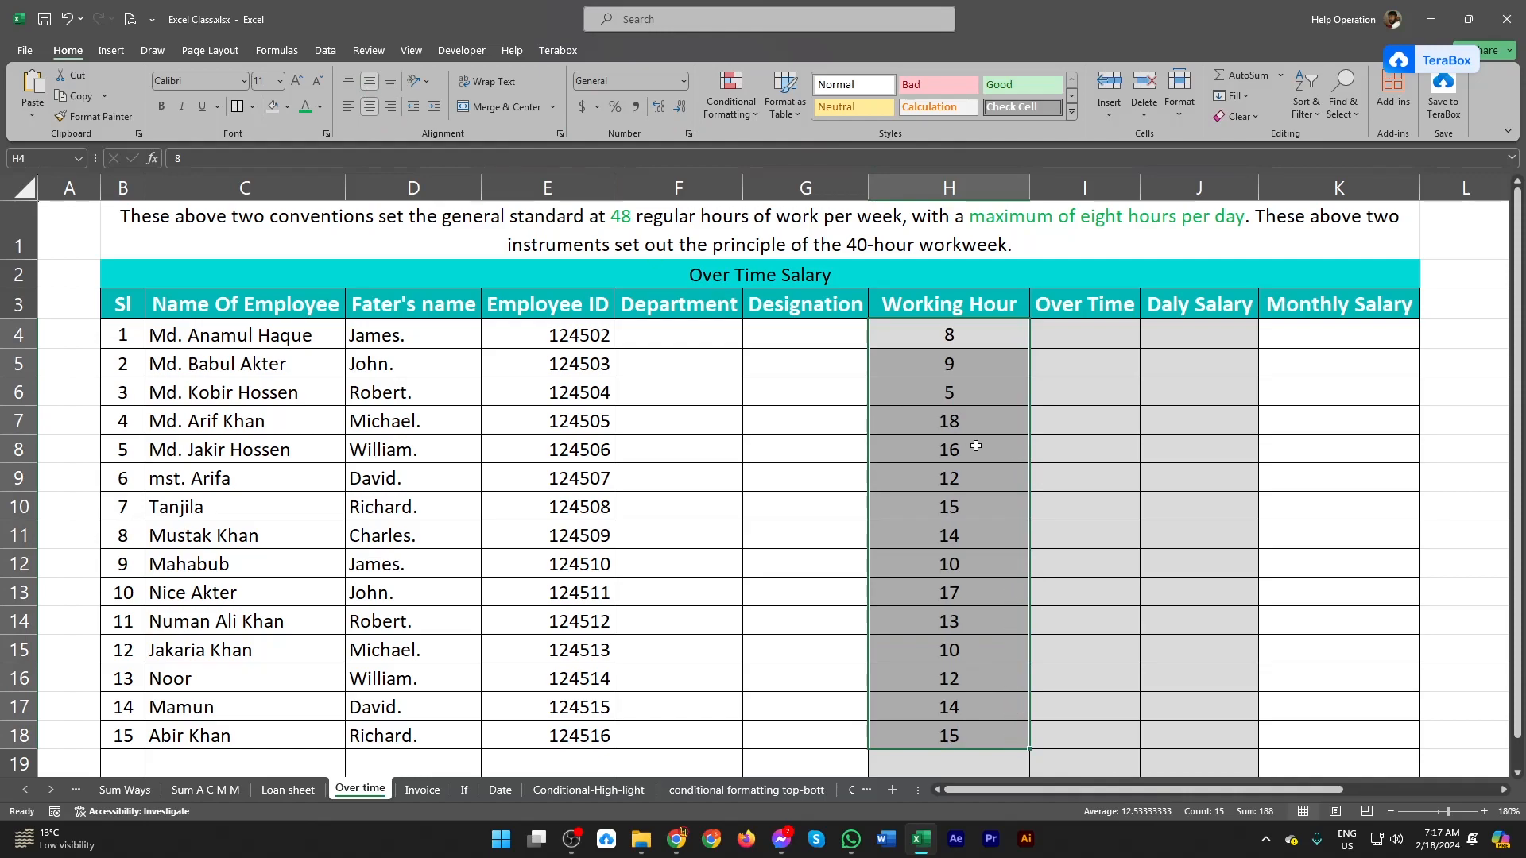
left_click(981, 391)
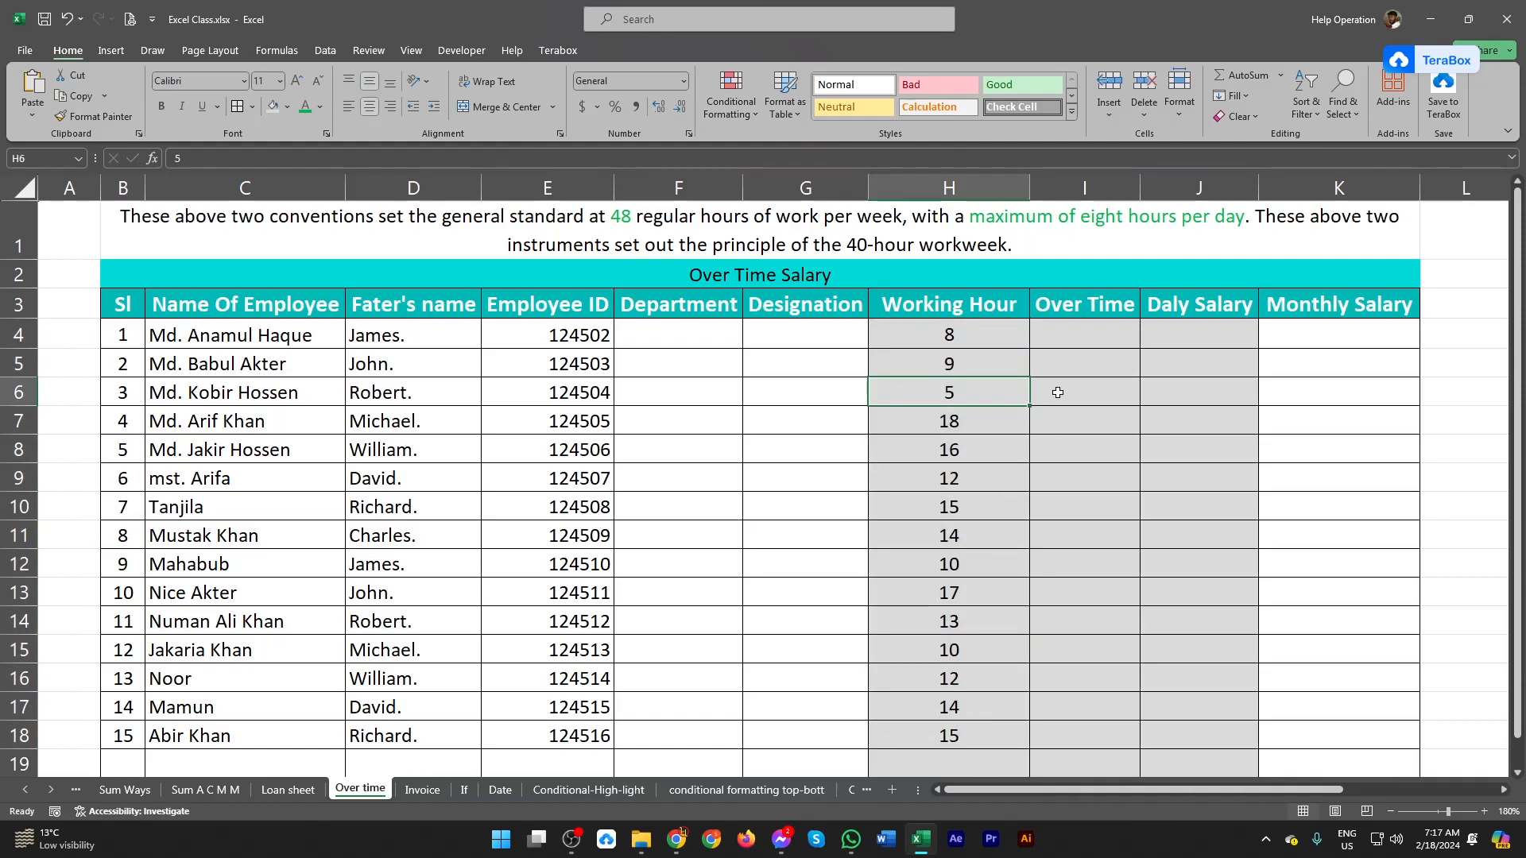
Enter the overtime hours 0, 1, 0 and 10 manually in cells I4 to I7
left_click(1068, 333)
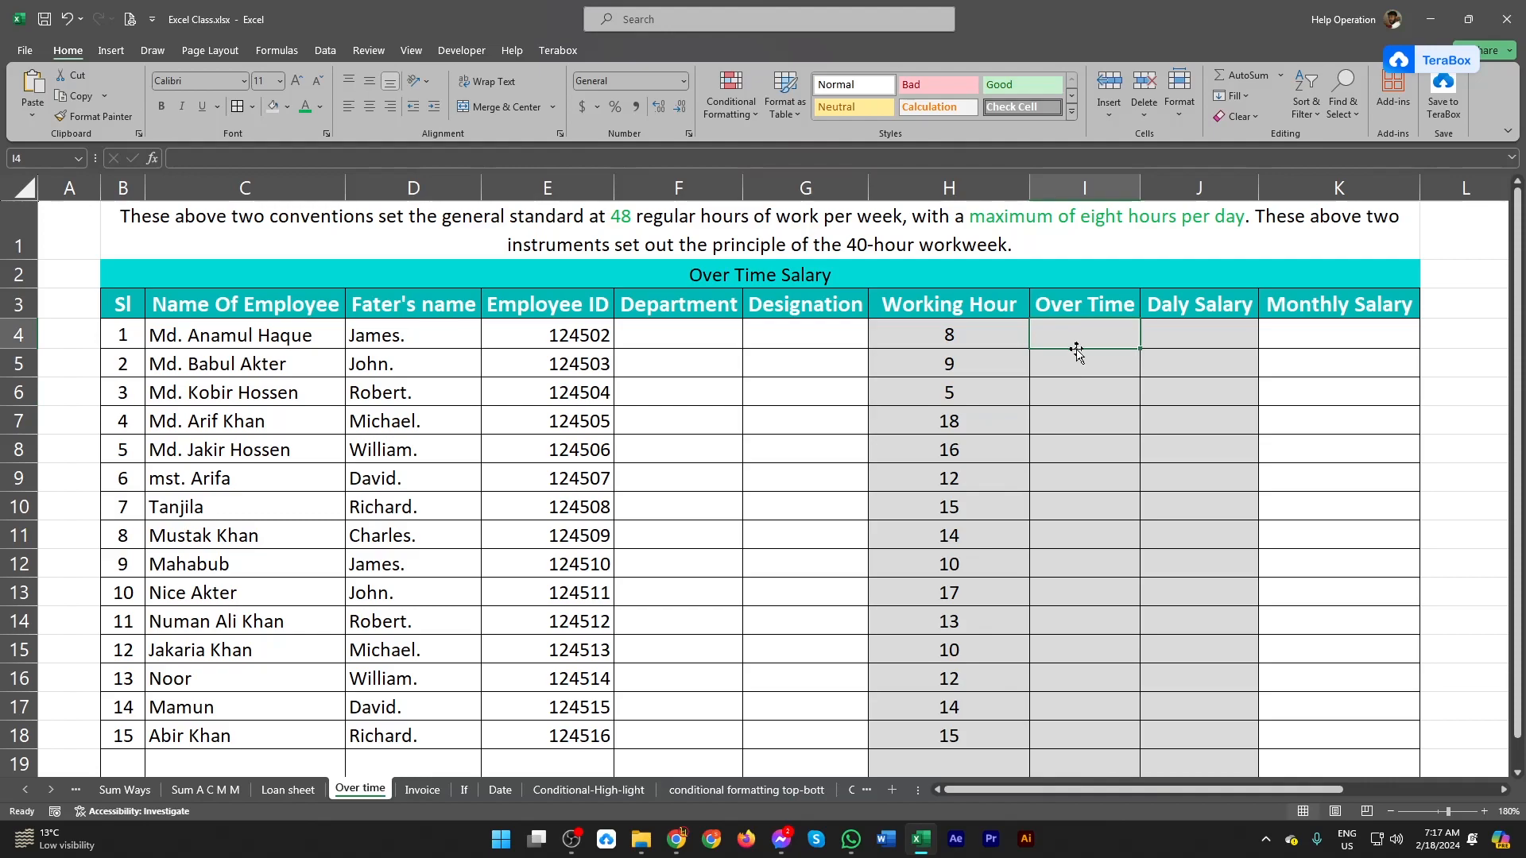
type("0")
key("Return")
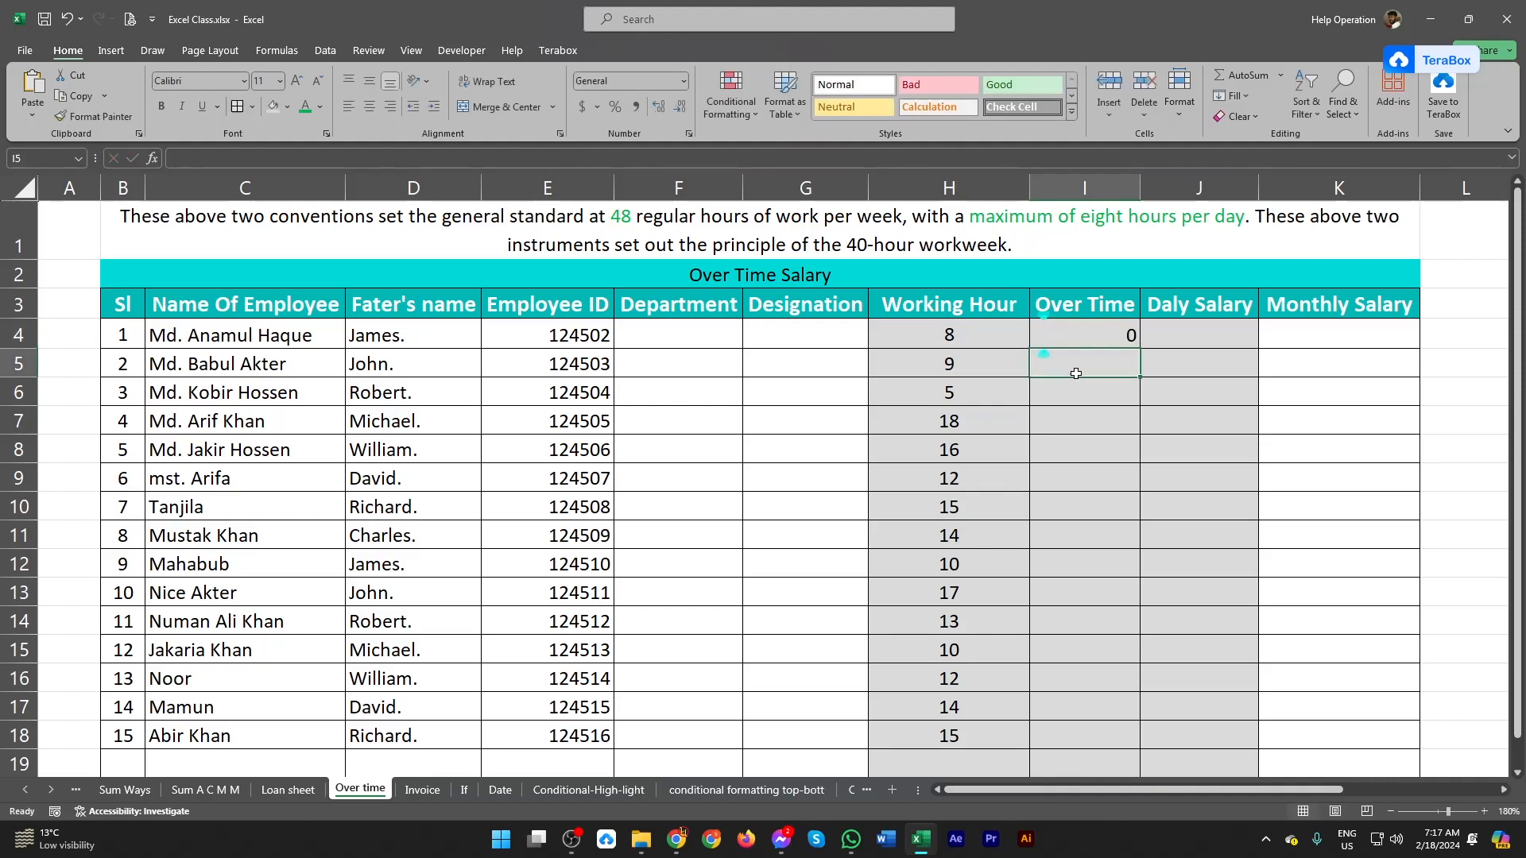
type("1")
key("Return")
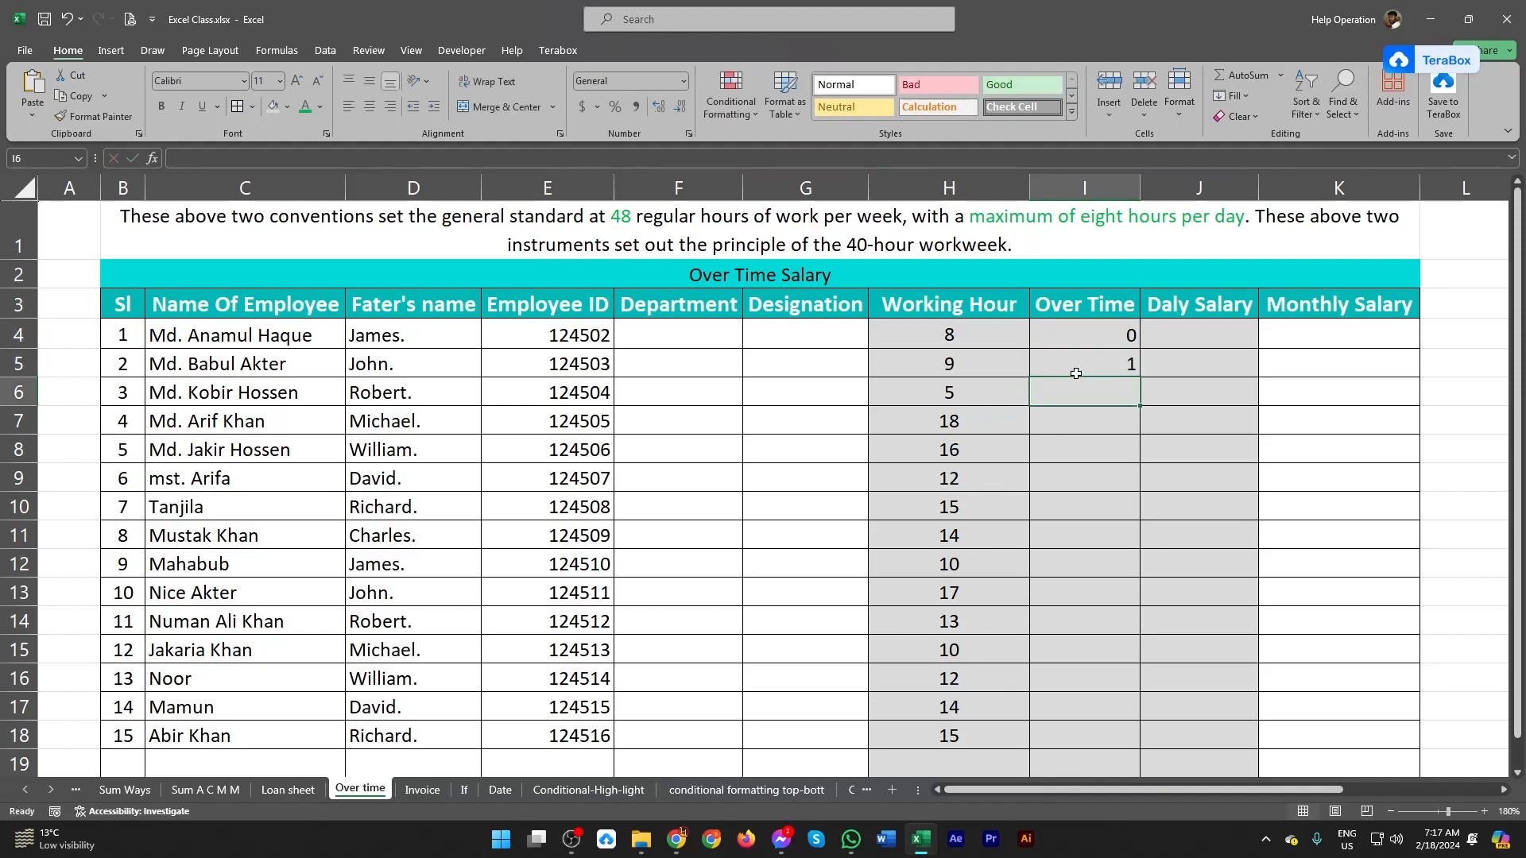
type("0")
key("Return")
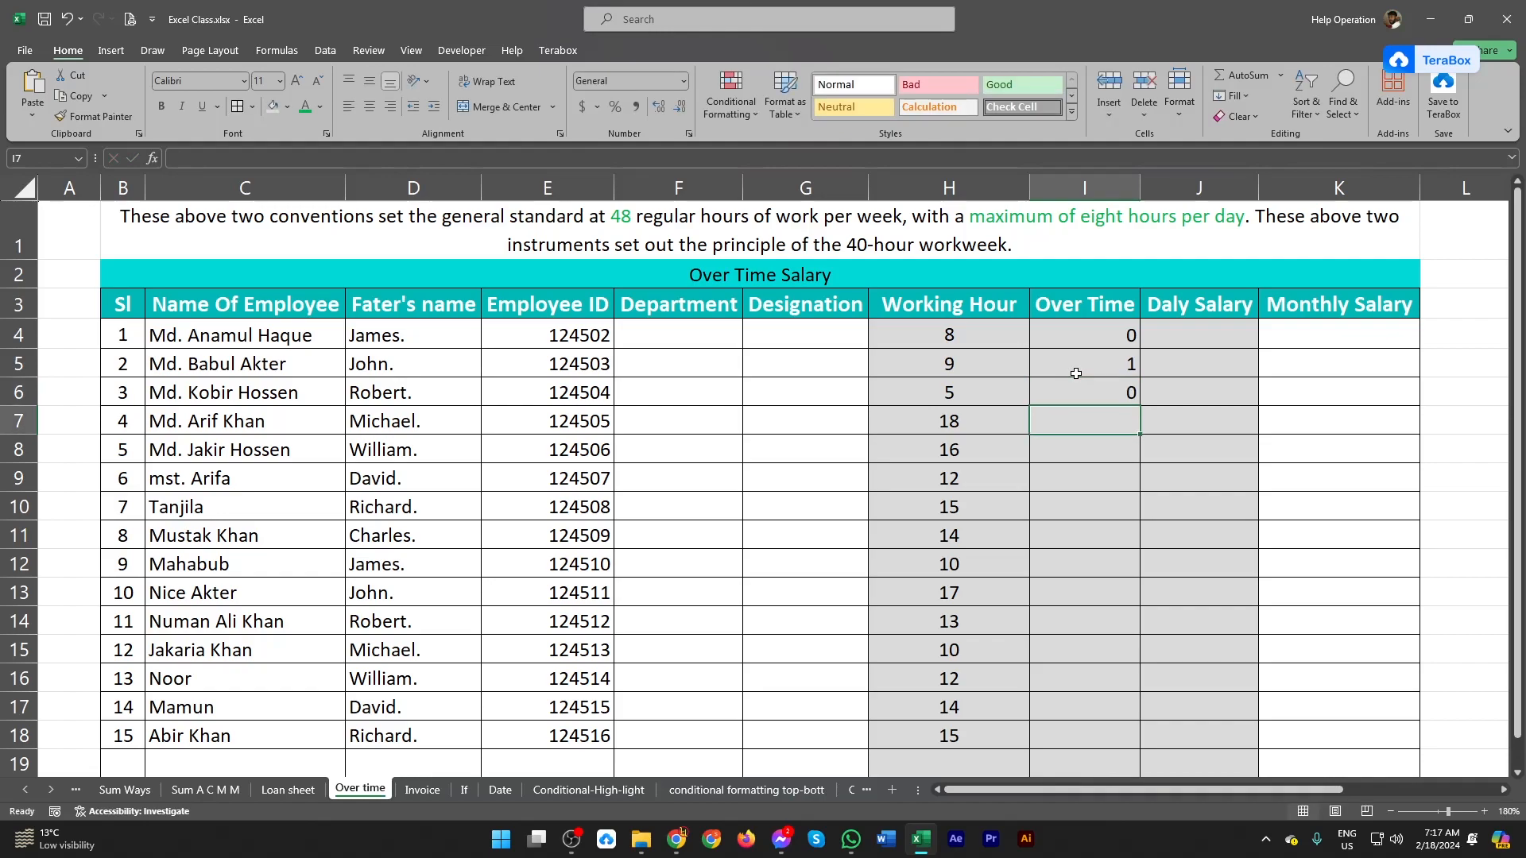
type("10")
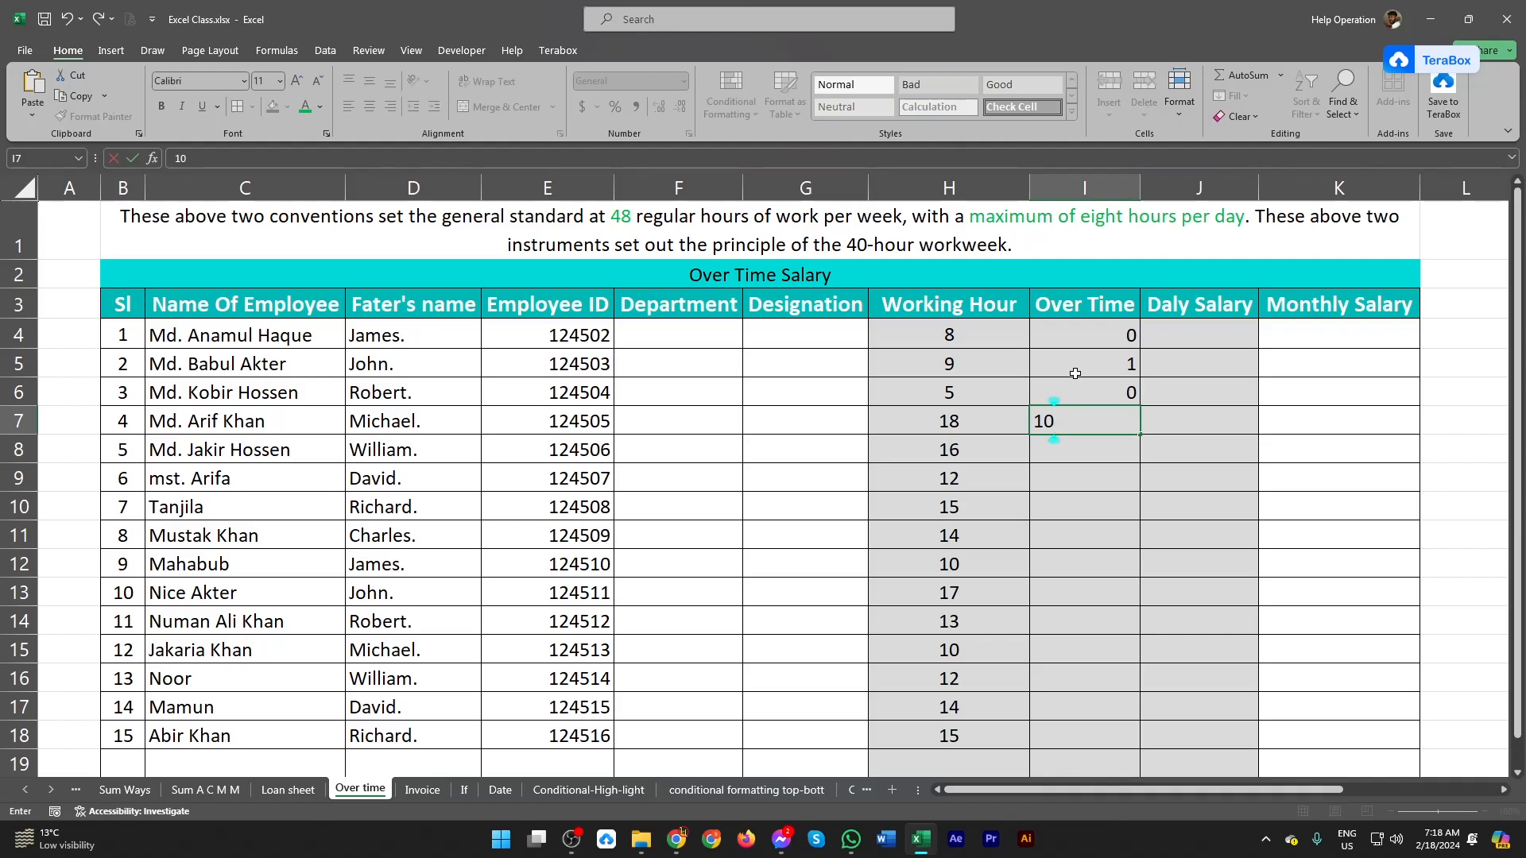
key("Return")
Clear the manually entered overtime values from the Over Time column, rows 4 to 8
left_click_drag(1074, 341, 1073, 457)
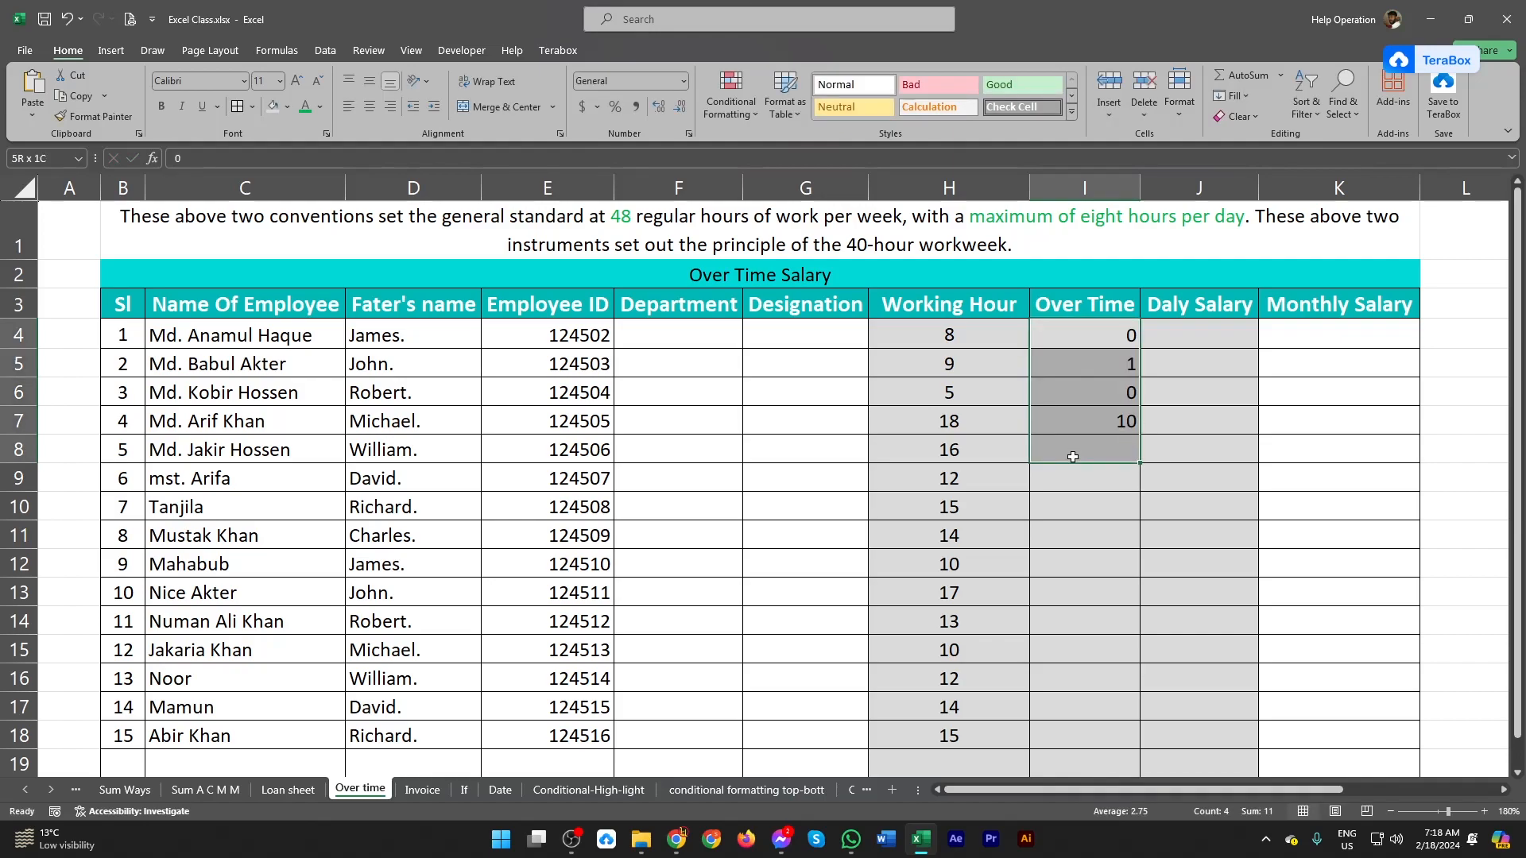
key("Delete")
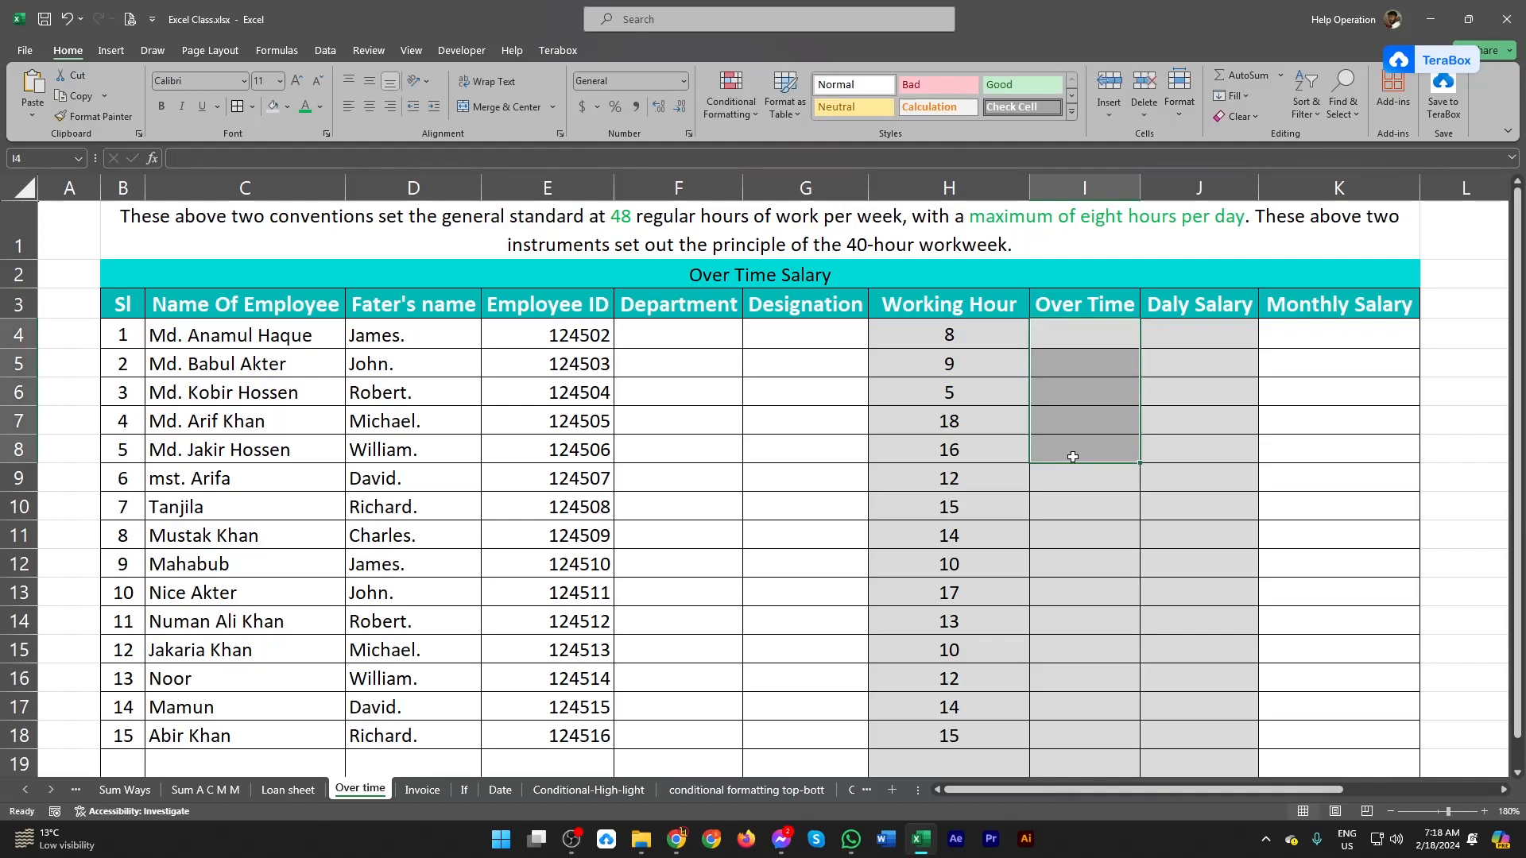
left_click(1073, 457)
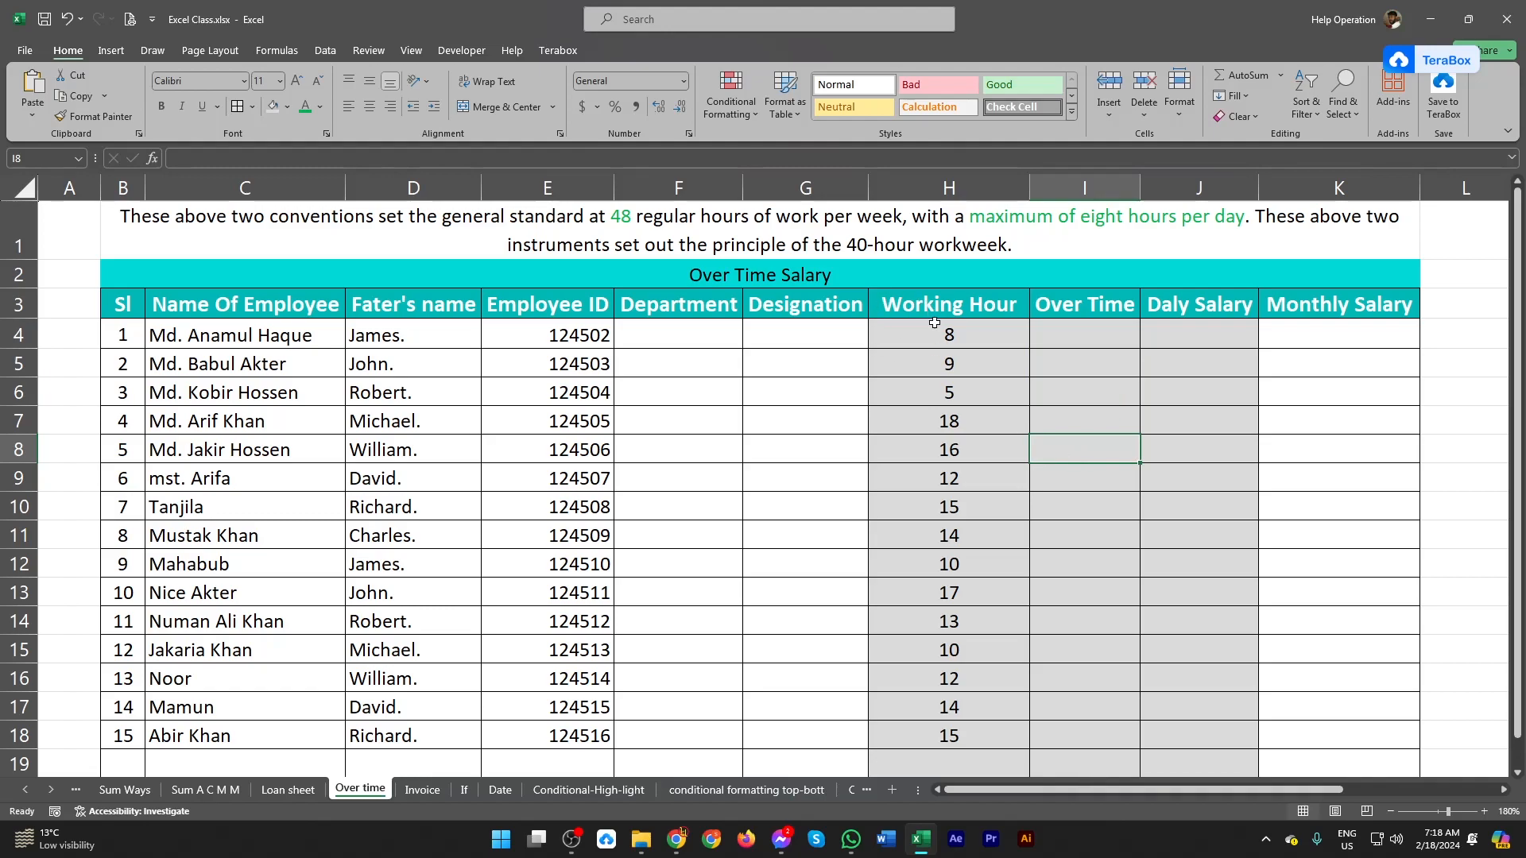
left_click_drag(935, 330, 910, 566)
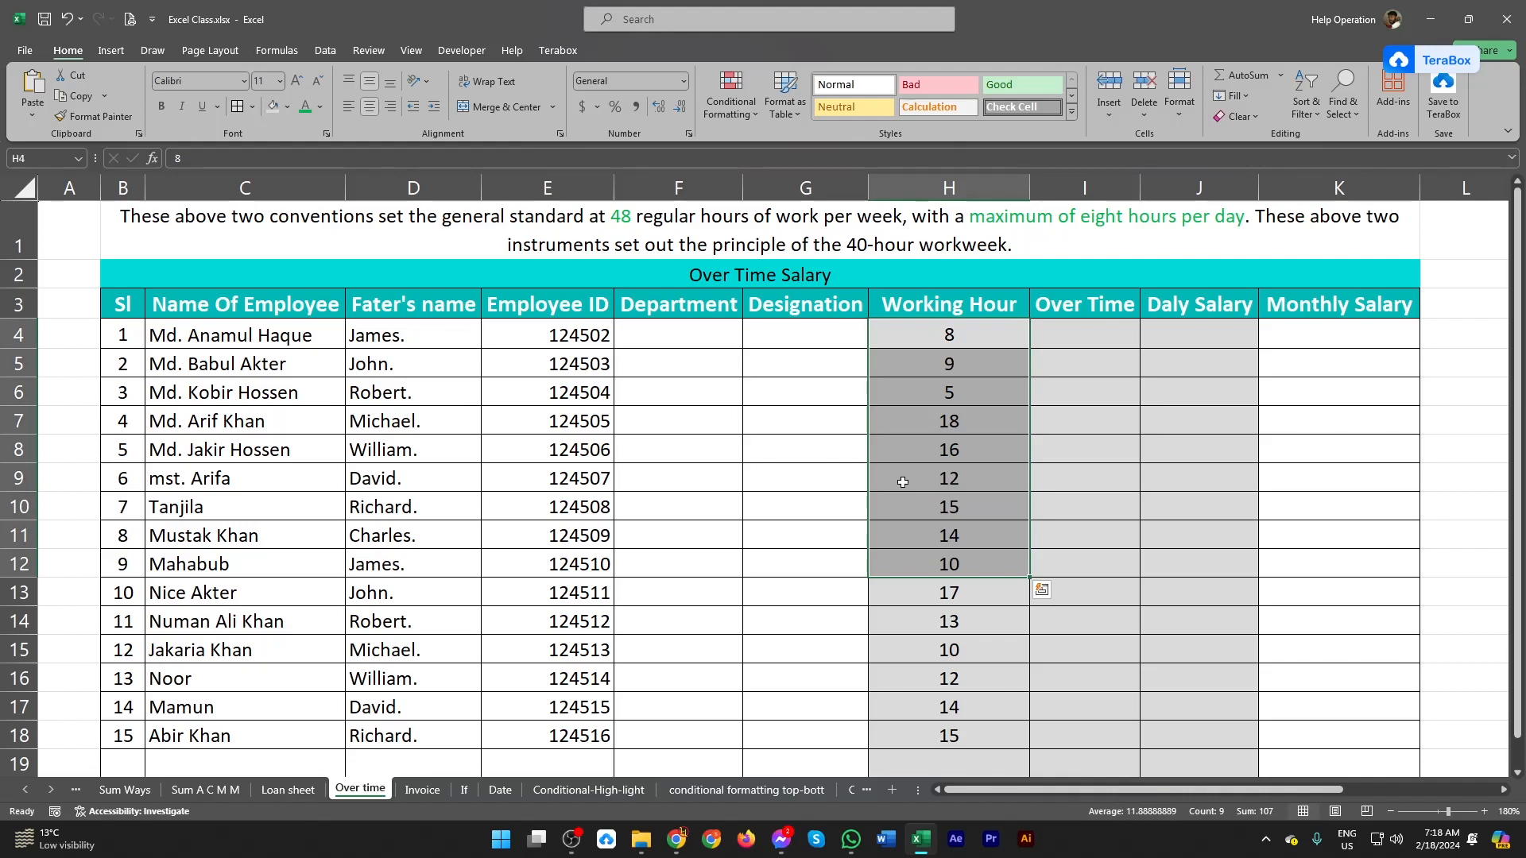
left_click(938, 427)
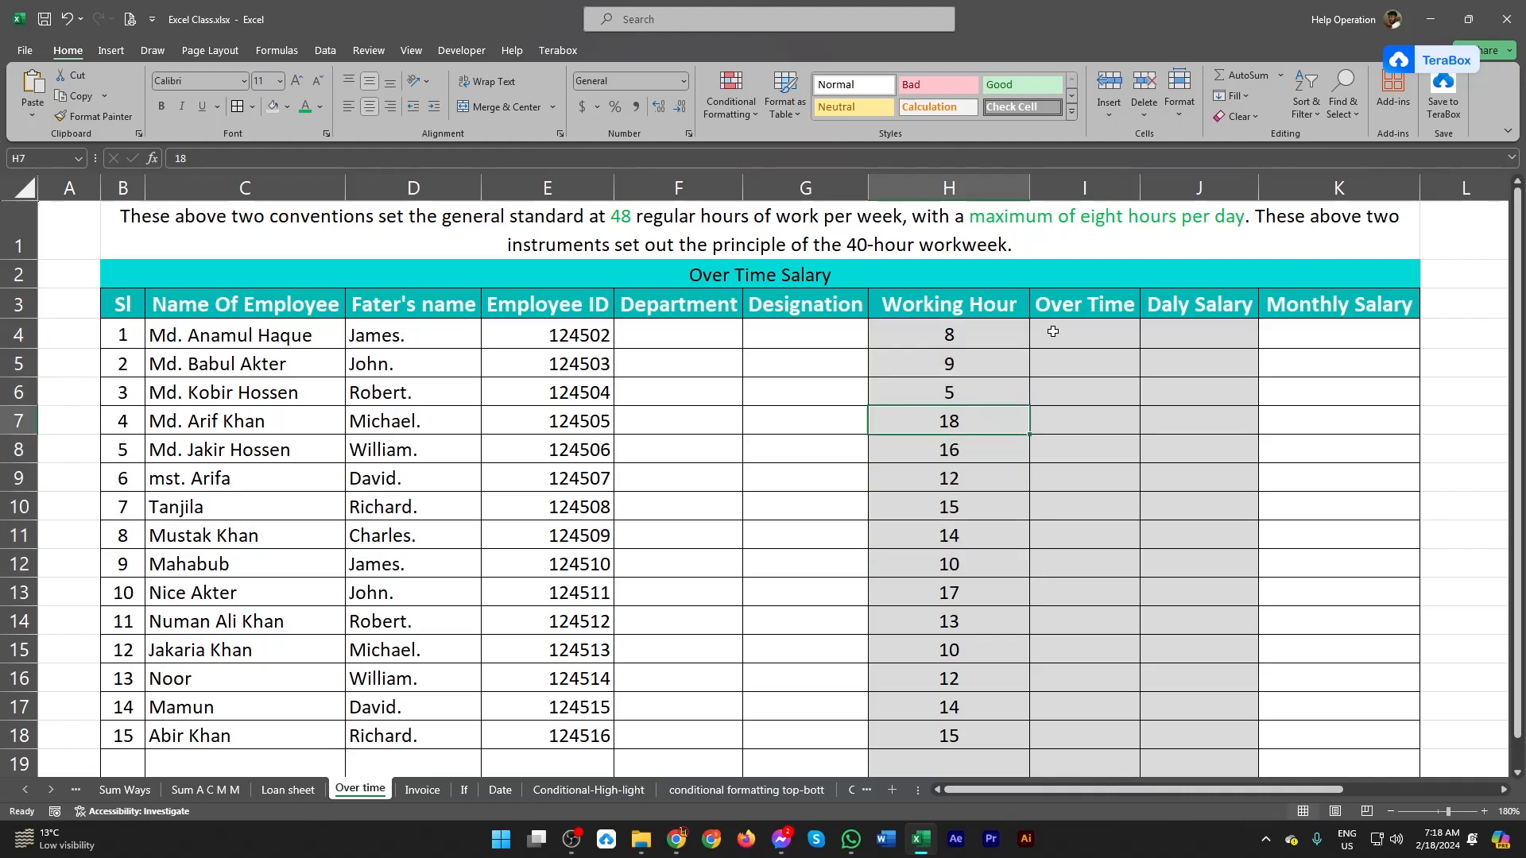
left_click(1079, 427)
left_click(971, 428)
left_click_drag(987, 332, 948, 767)
left_click_drag(1097, 332, 1336, 534)
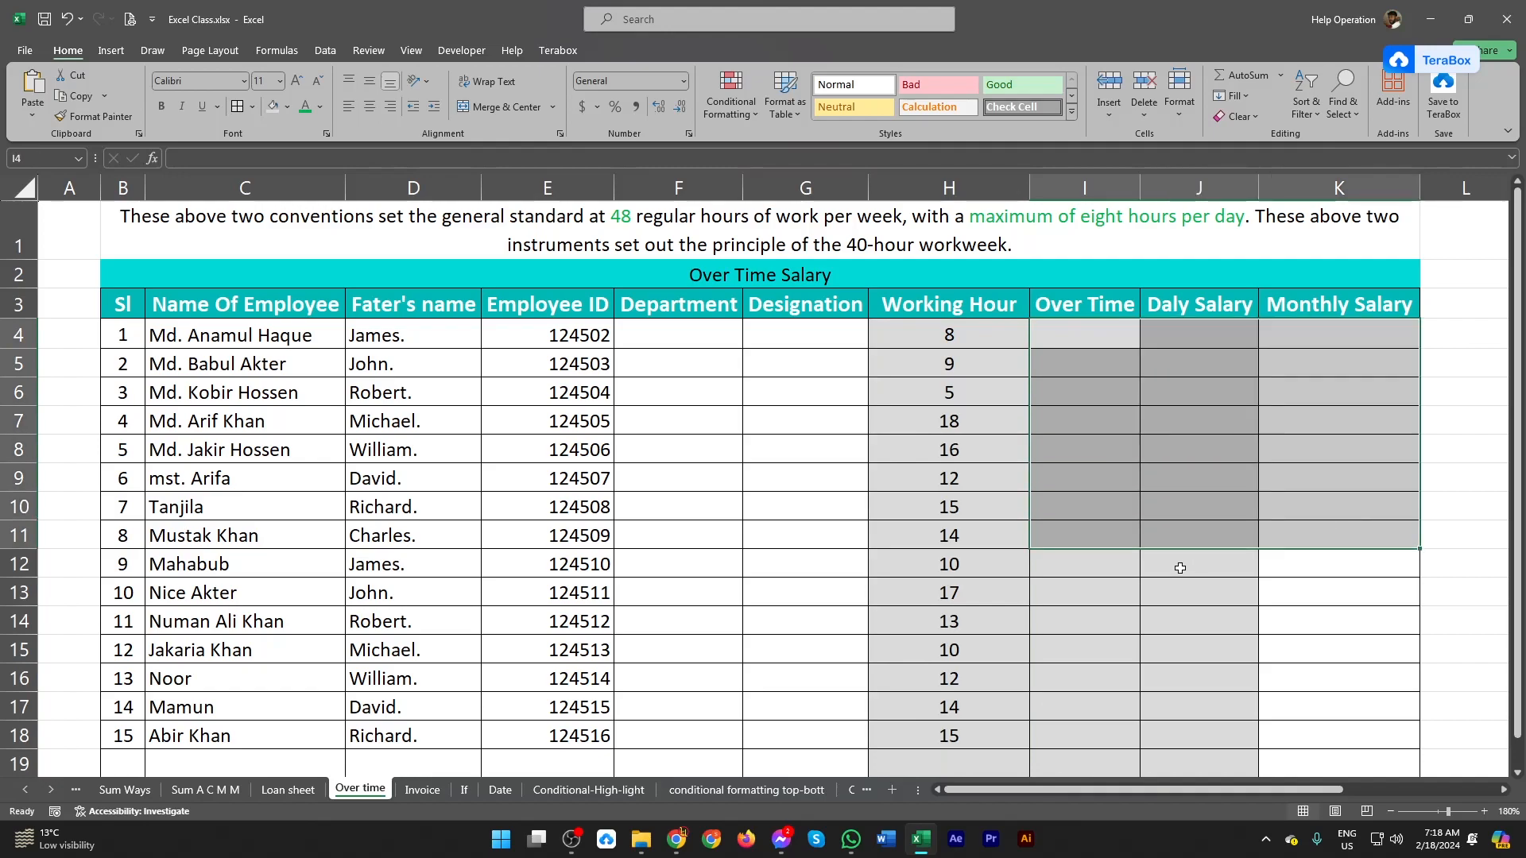
Enter the formula =IF(H4>8,H4-8,0) in Over Time cell I4 to calculate hours beyond eight
left_click(1081, 325)
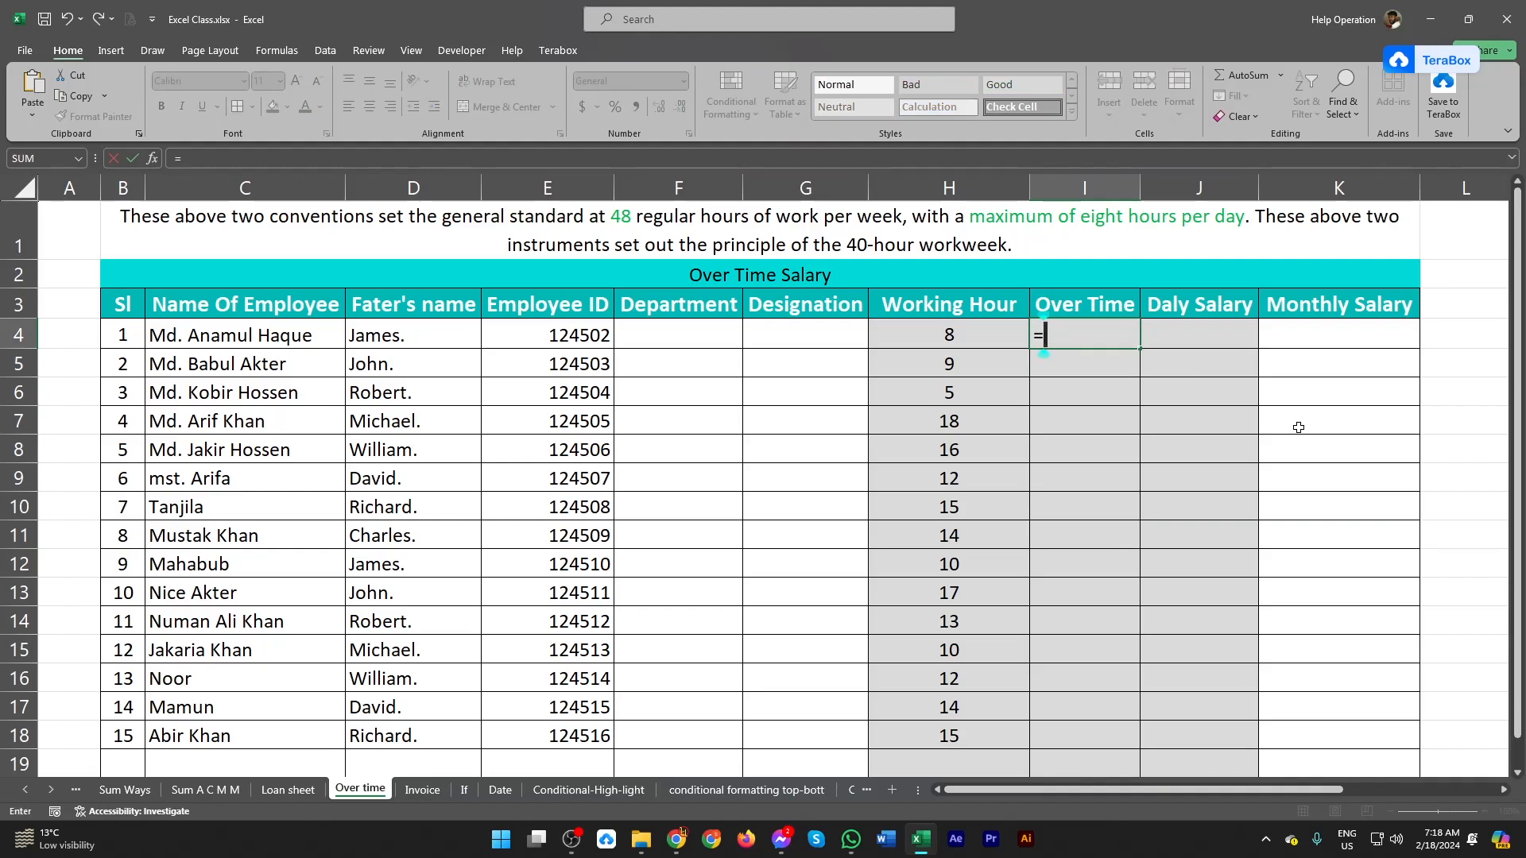
type("if")
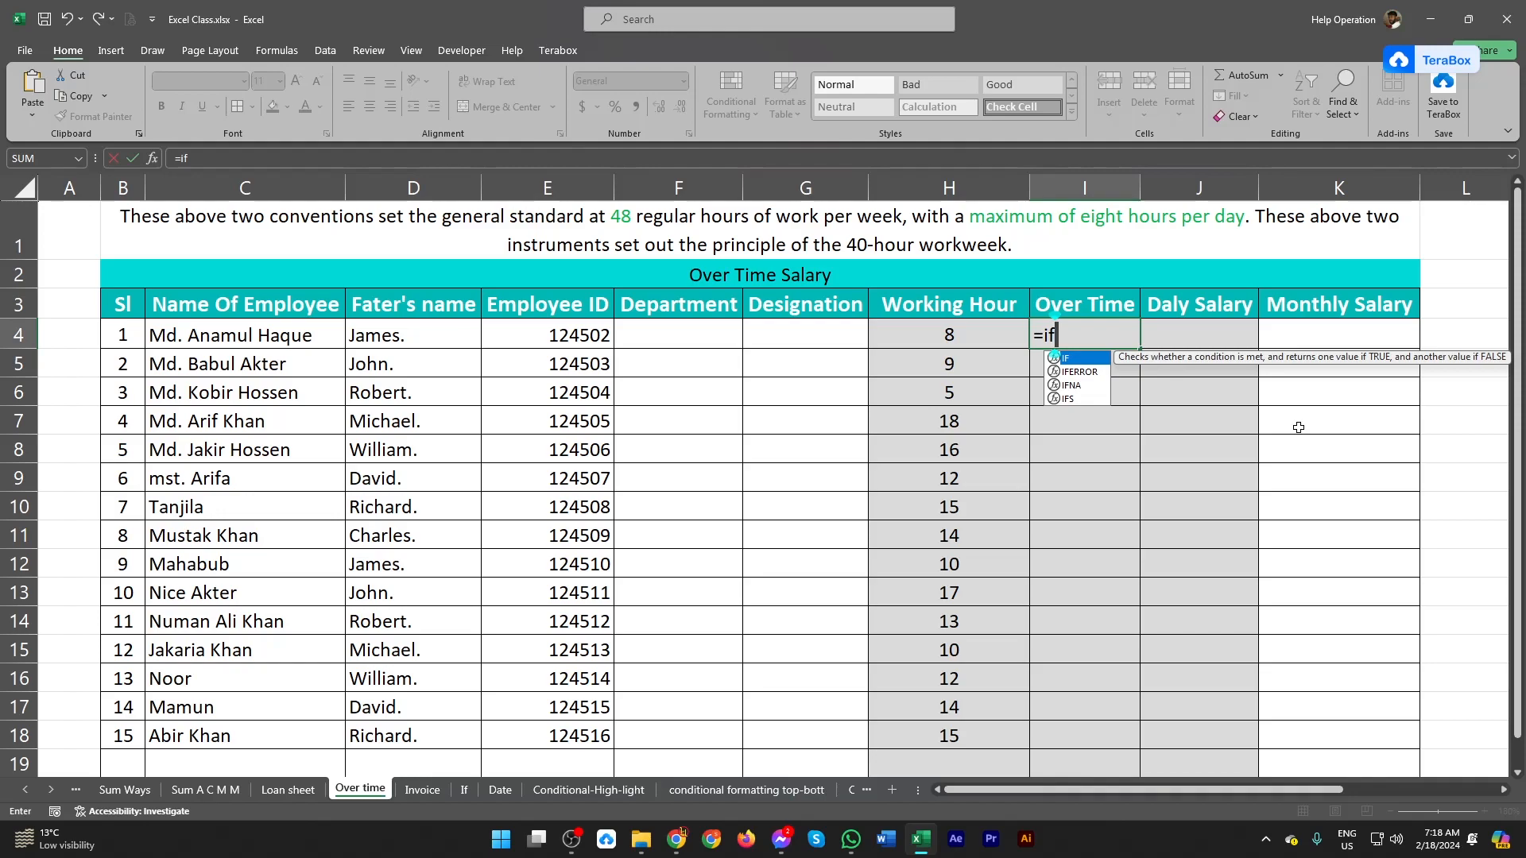
key("Tab")
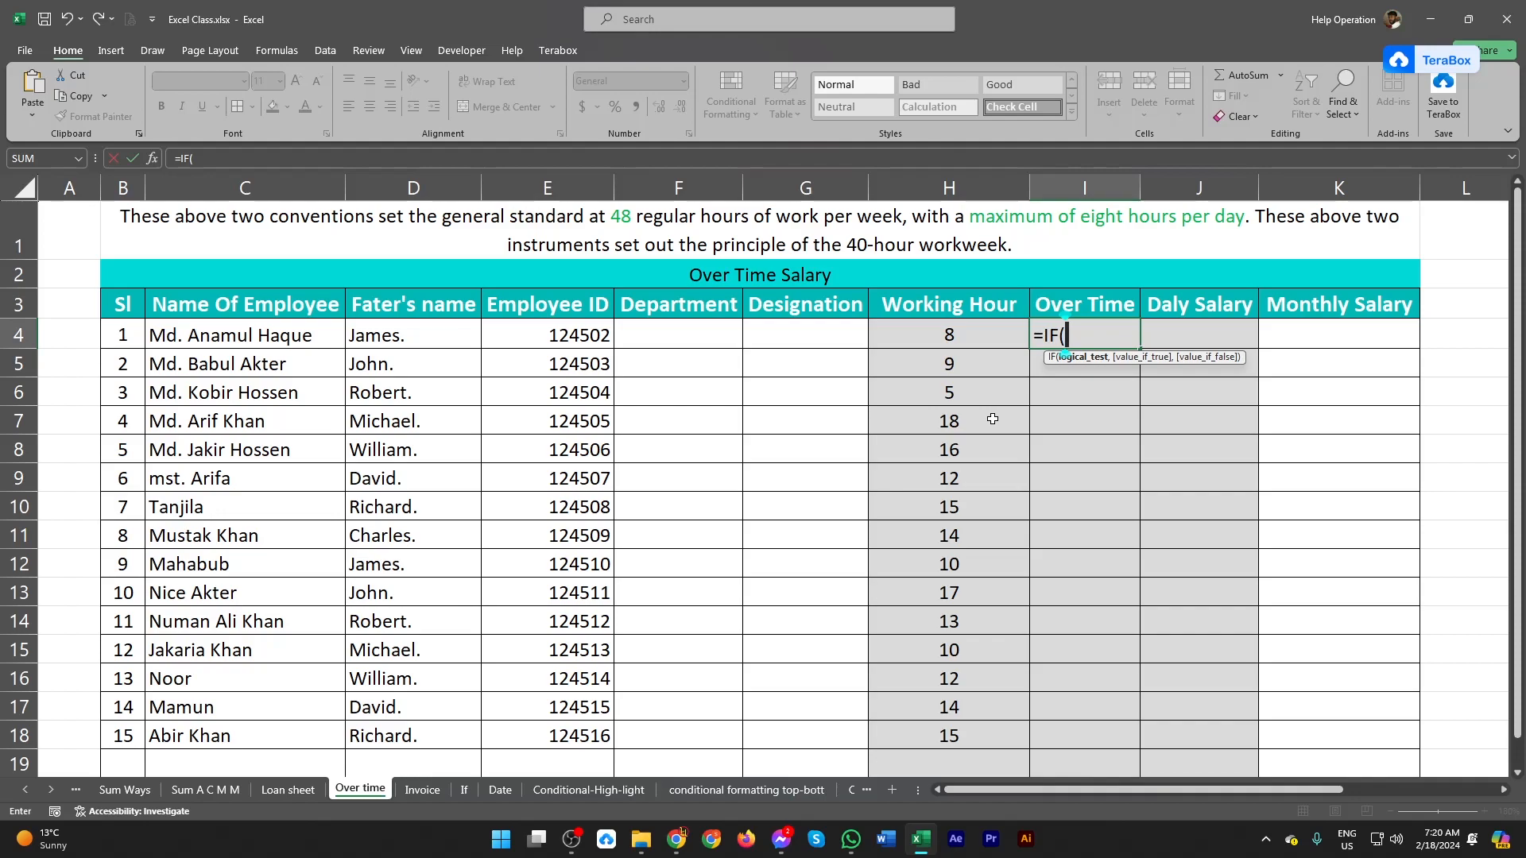
left_click(964, 335)
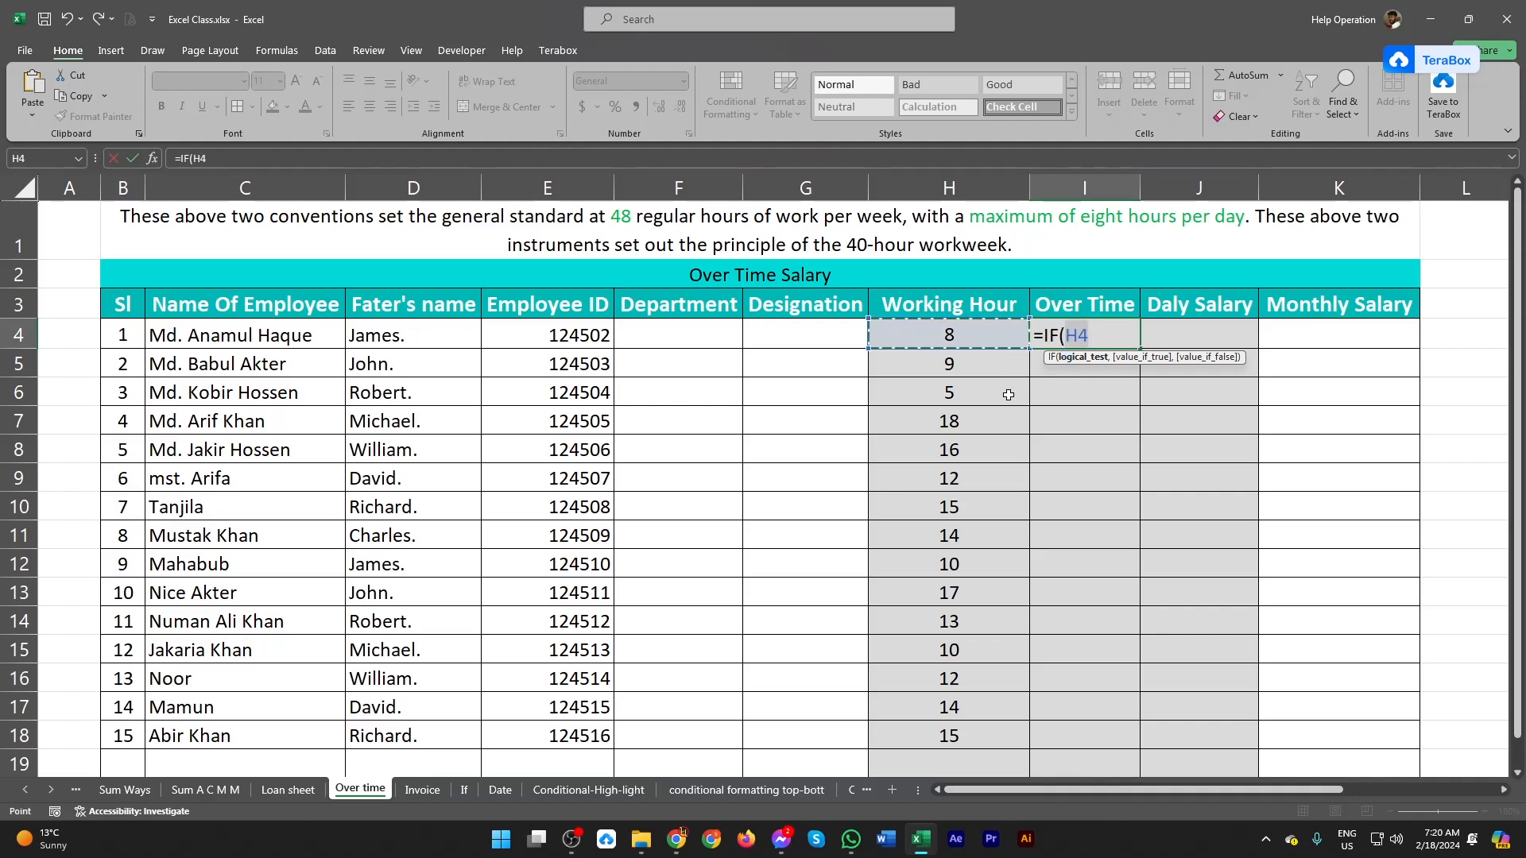
type(">8")
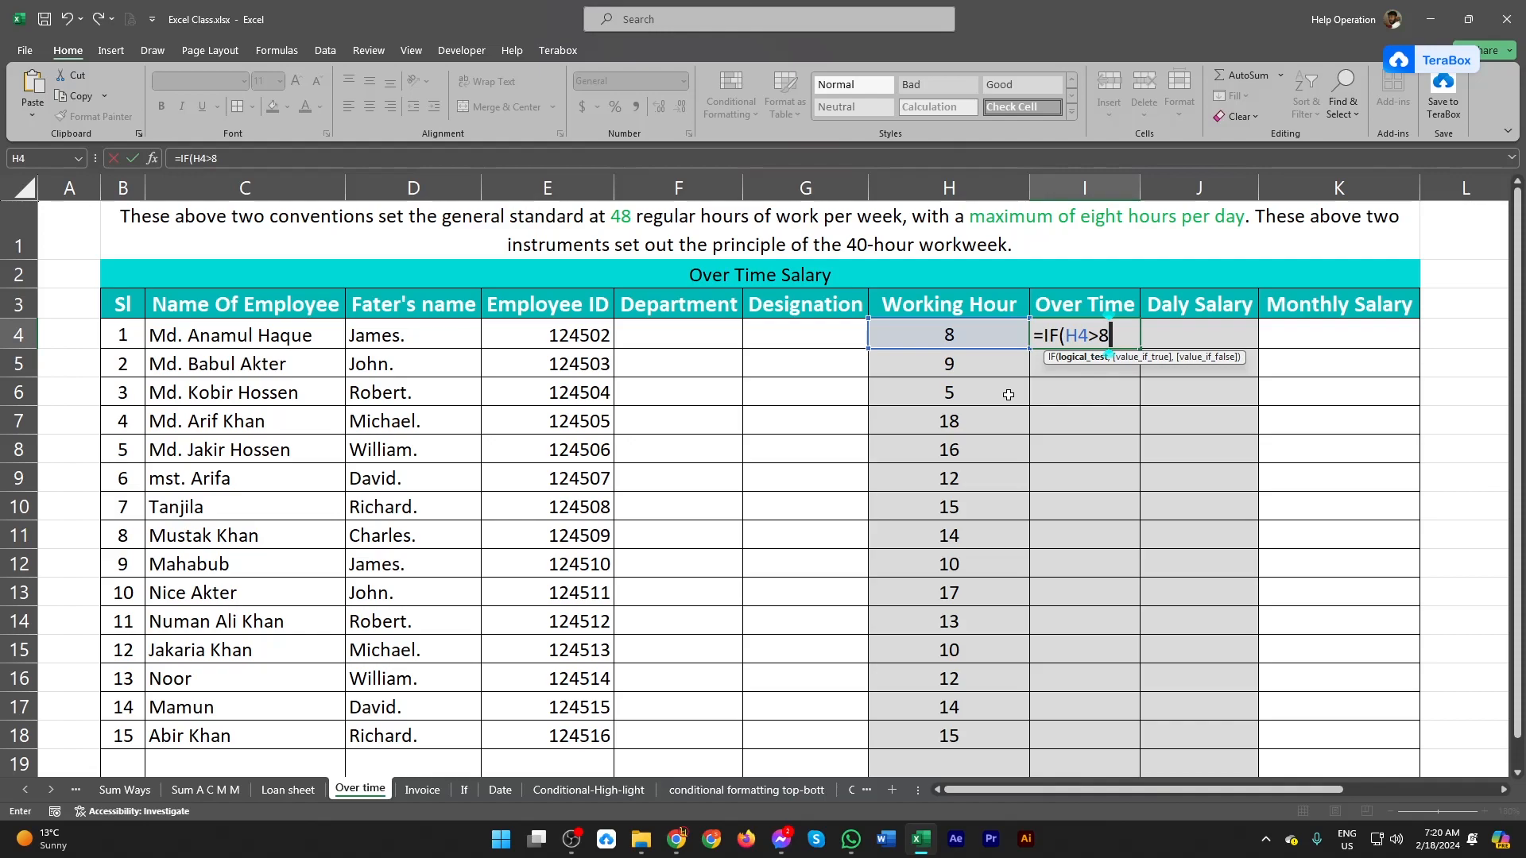
type(",")
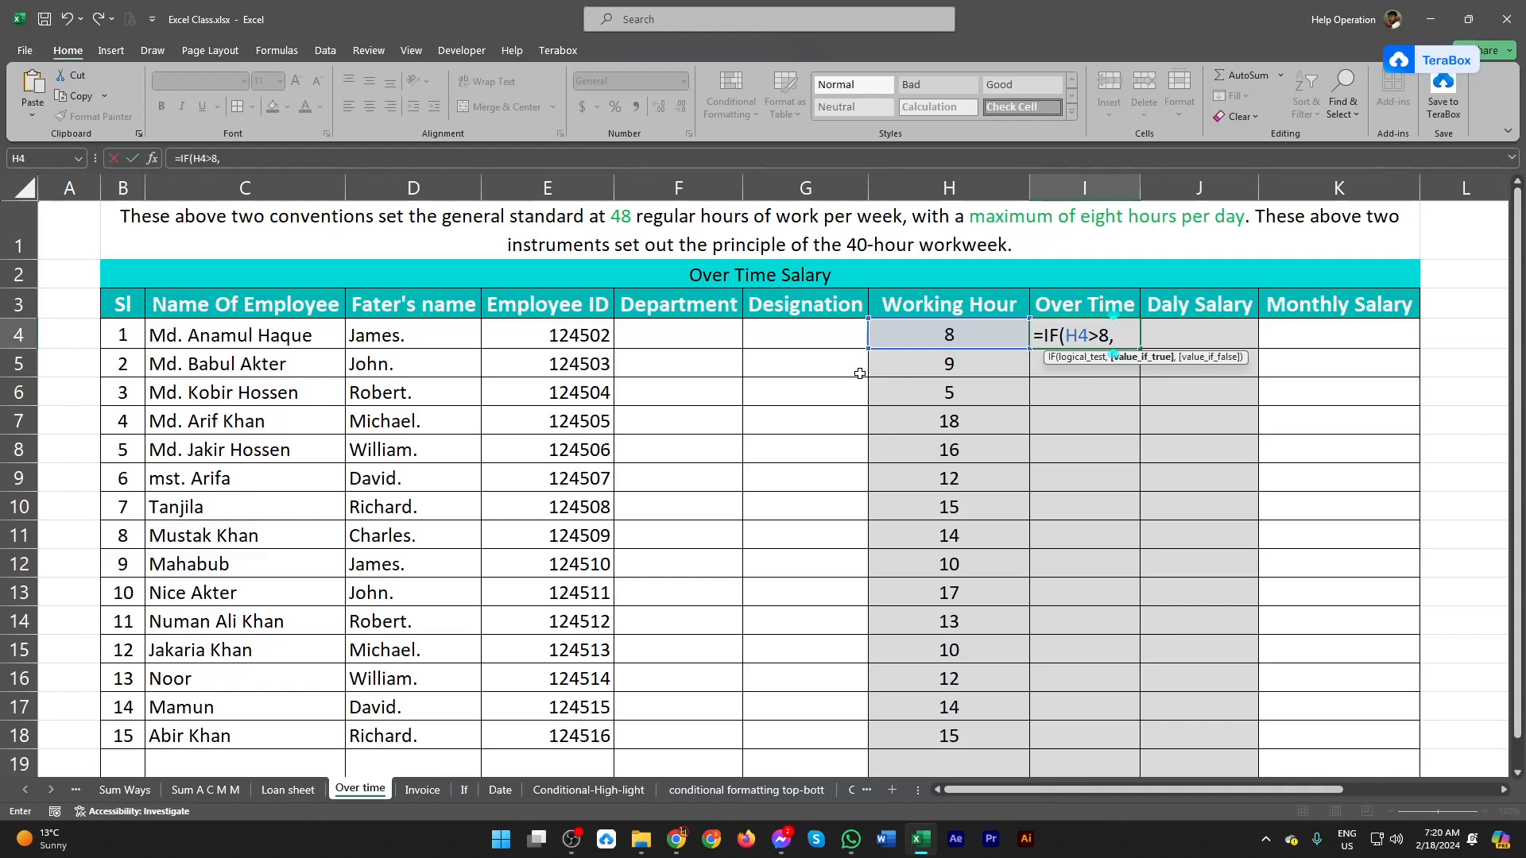
left_click(976, 335)
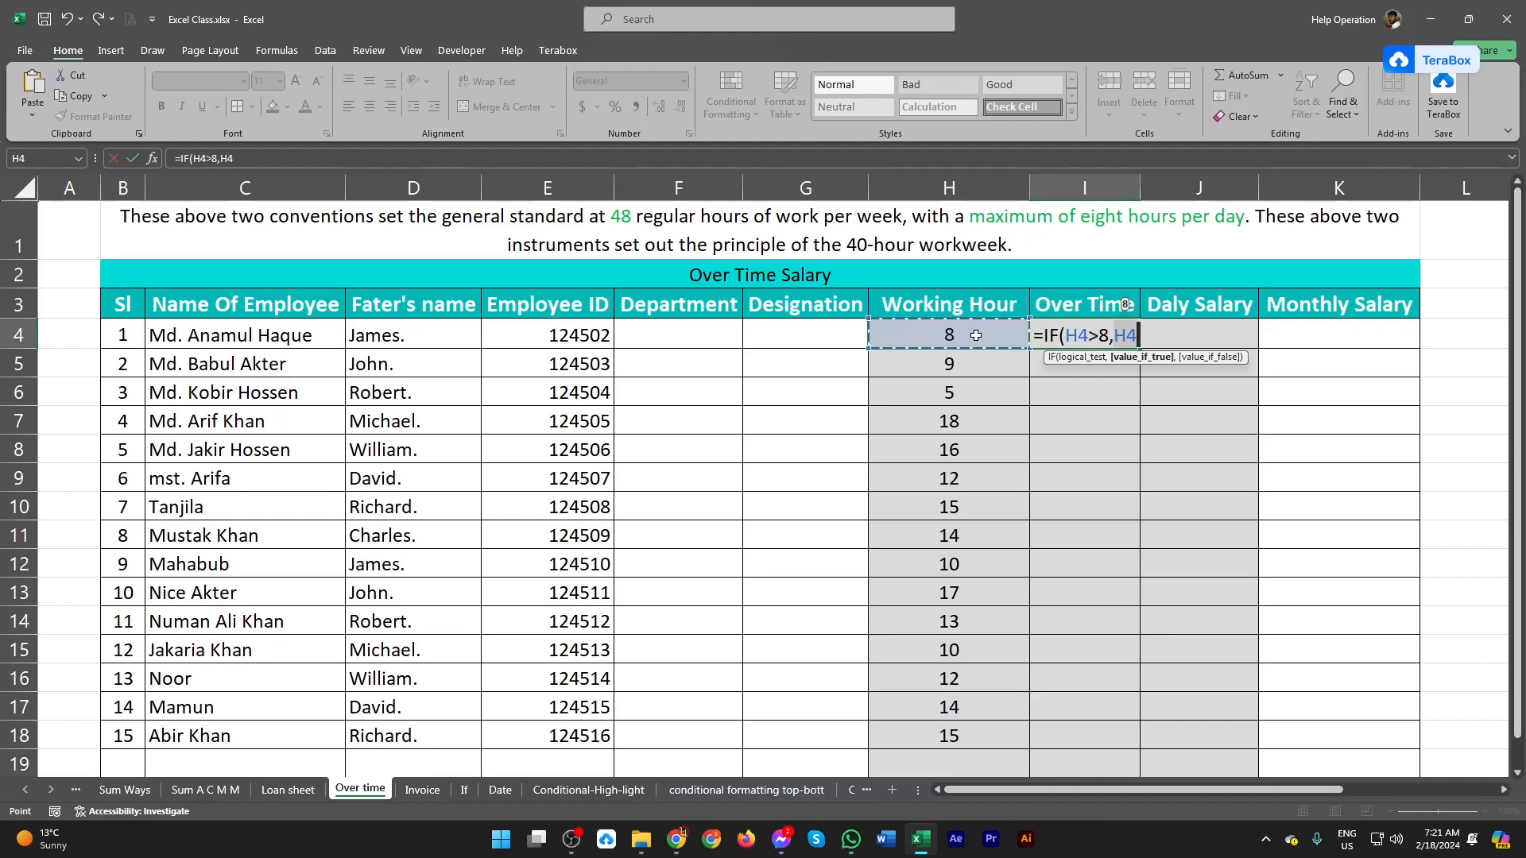
type("-8")
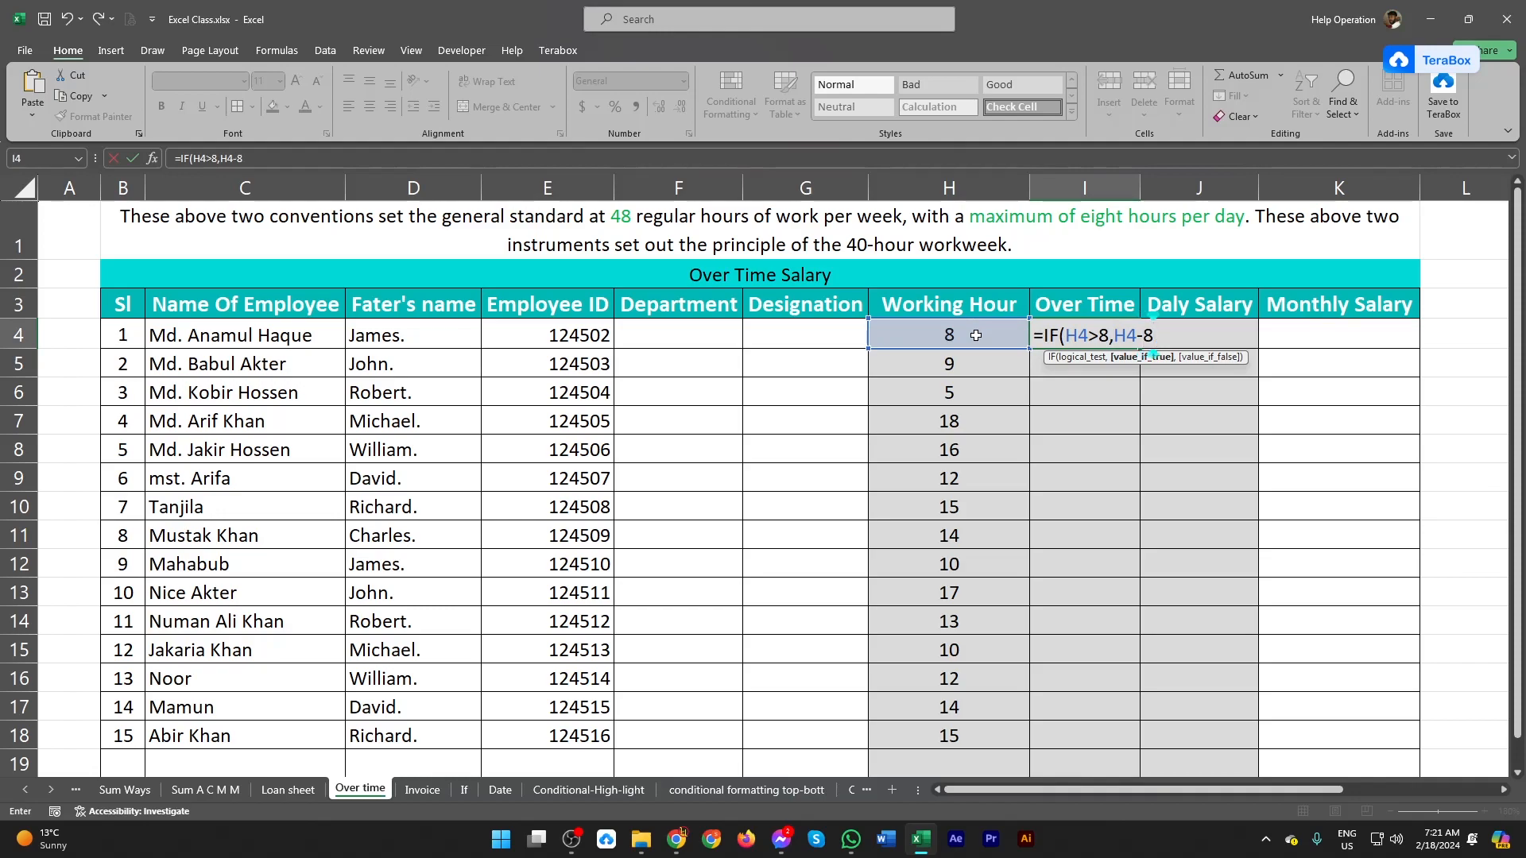
type(",0")
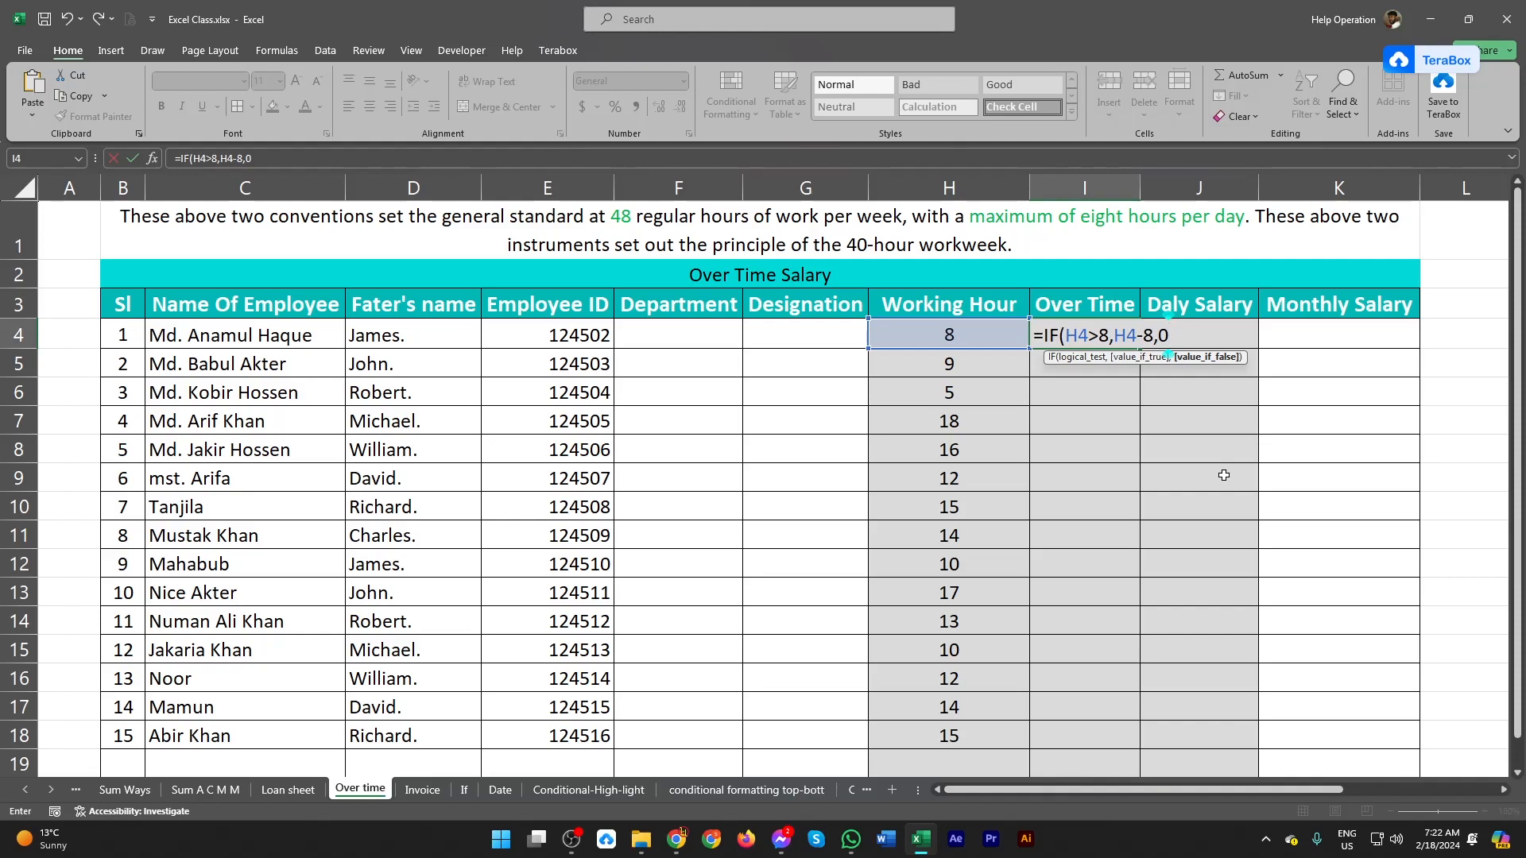
type(")")
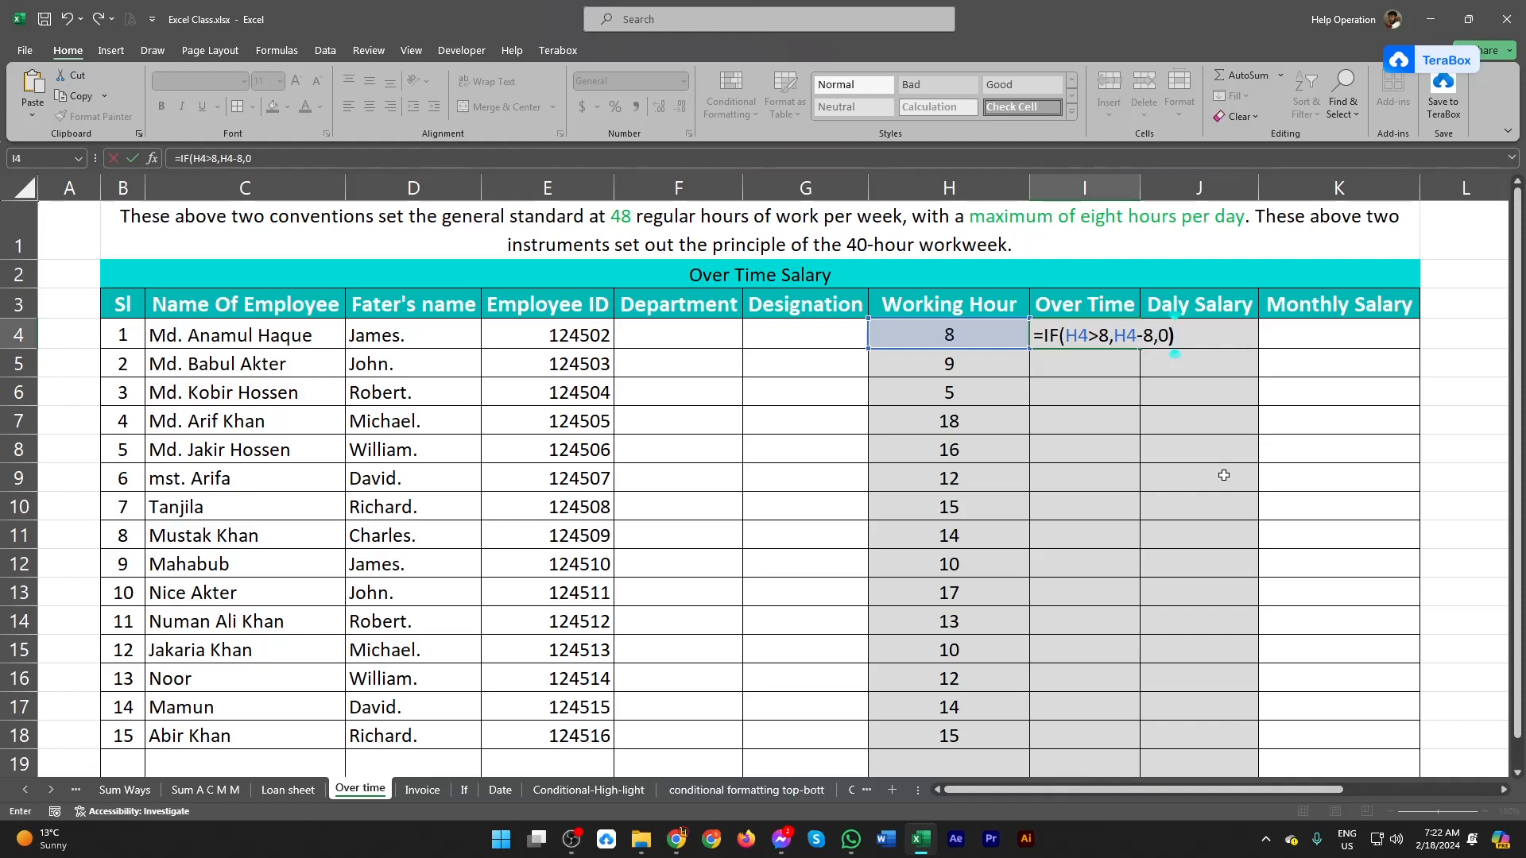
key("Return")
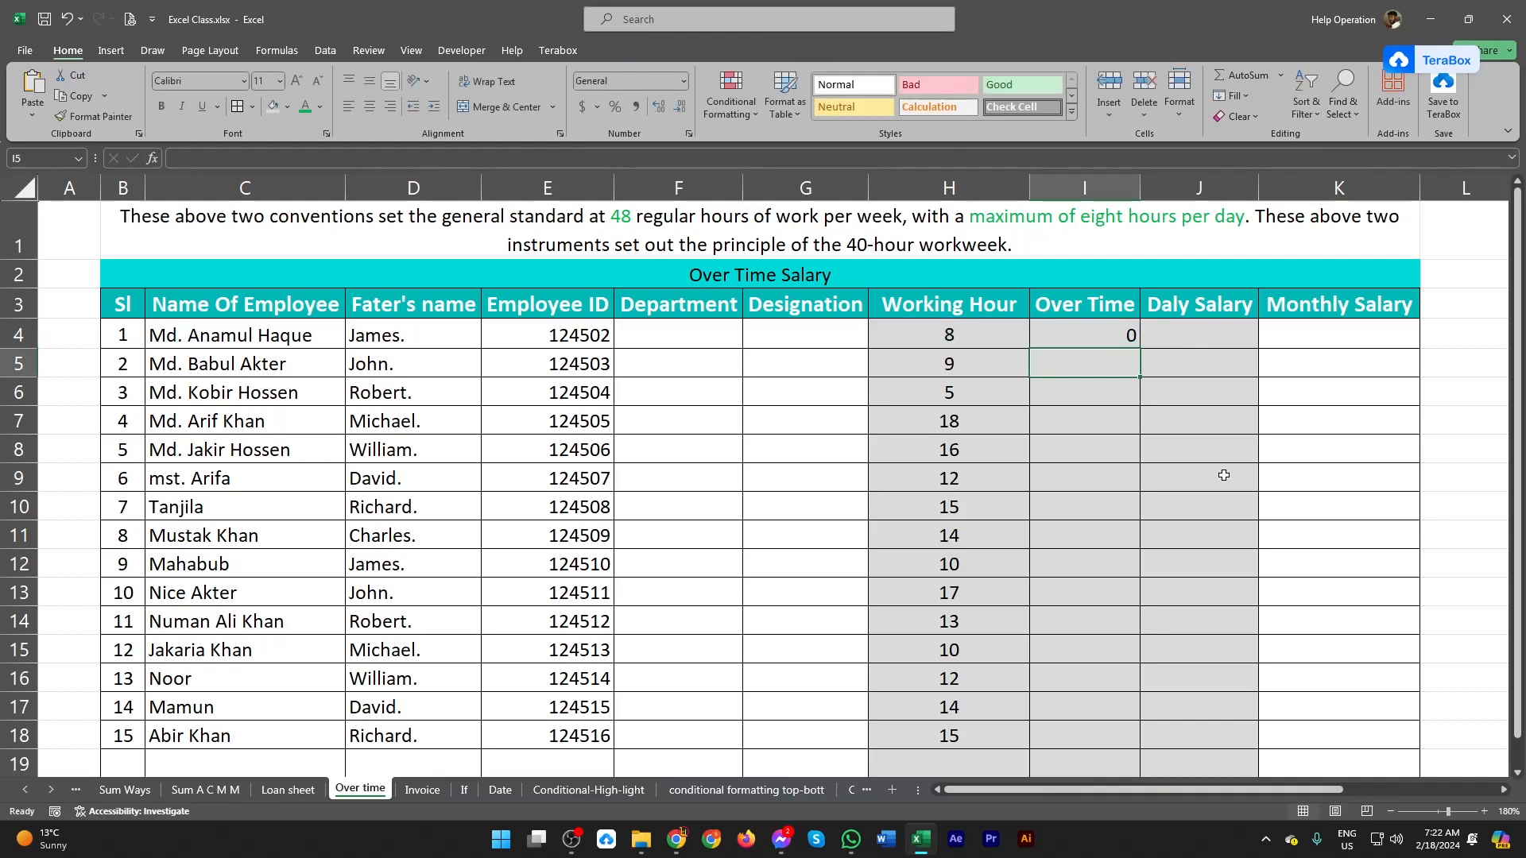
Test the overtime formula by changing the working hours in H4 to 10, followed by 9
left_click(947, 332)
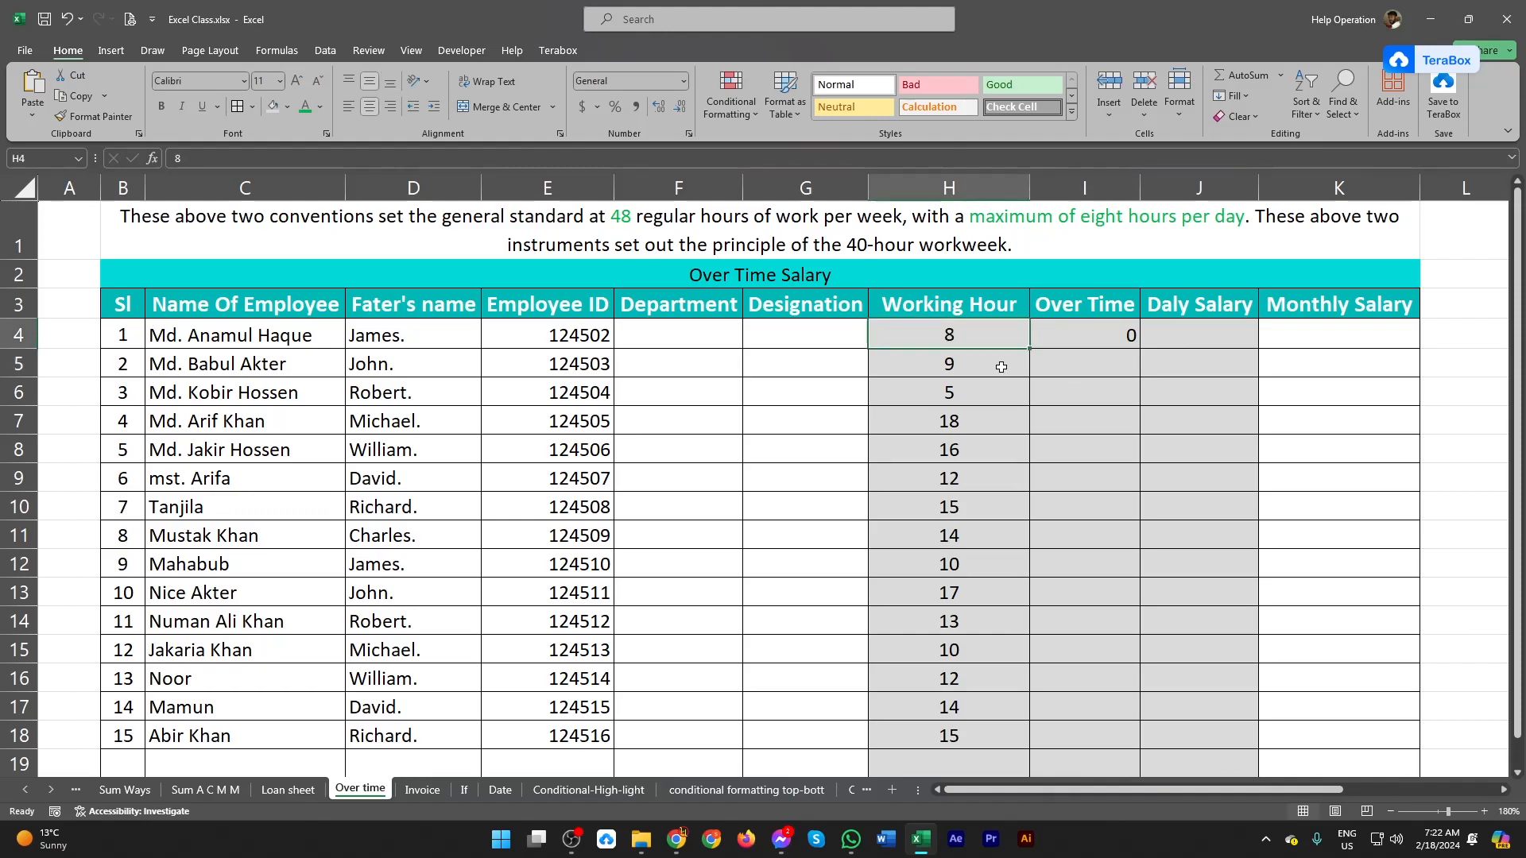
type("10")
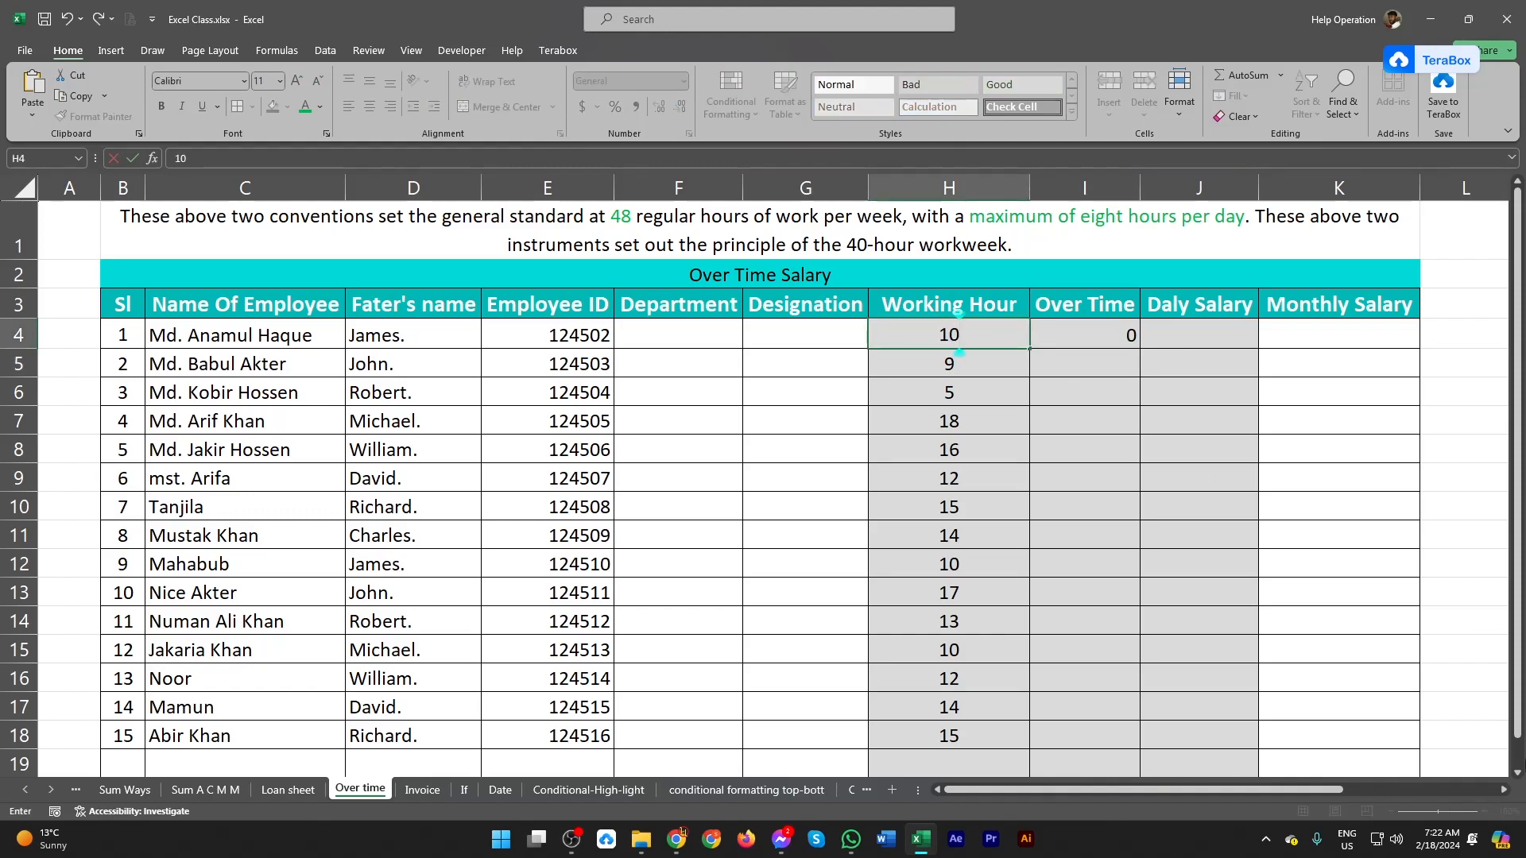
key("Return")
key("Up")
type("9")
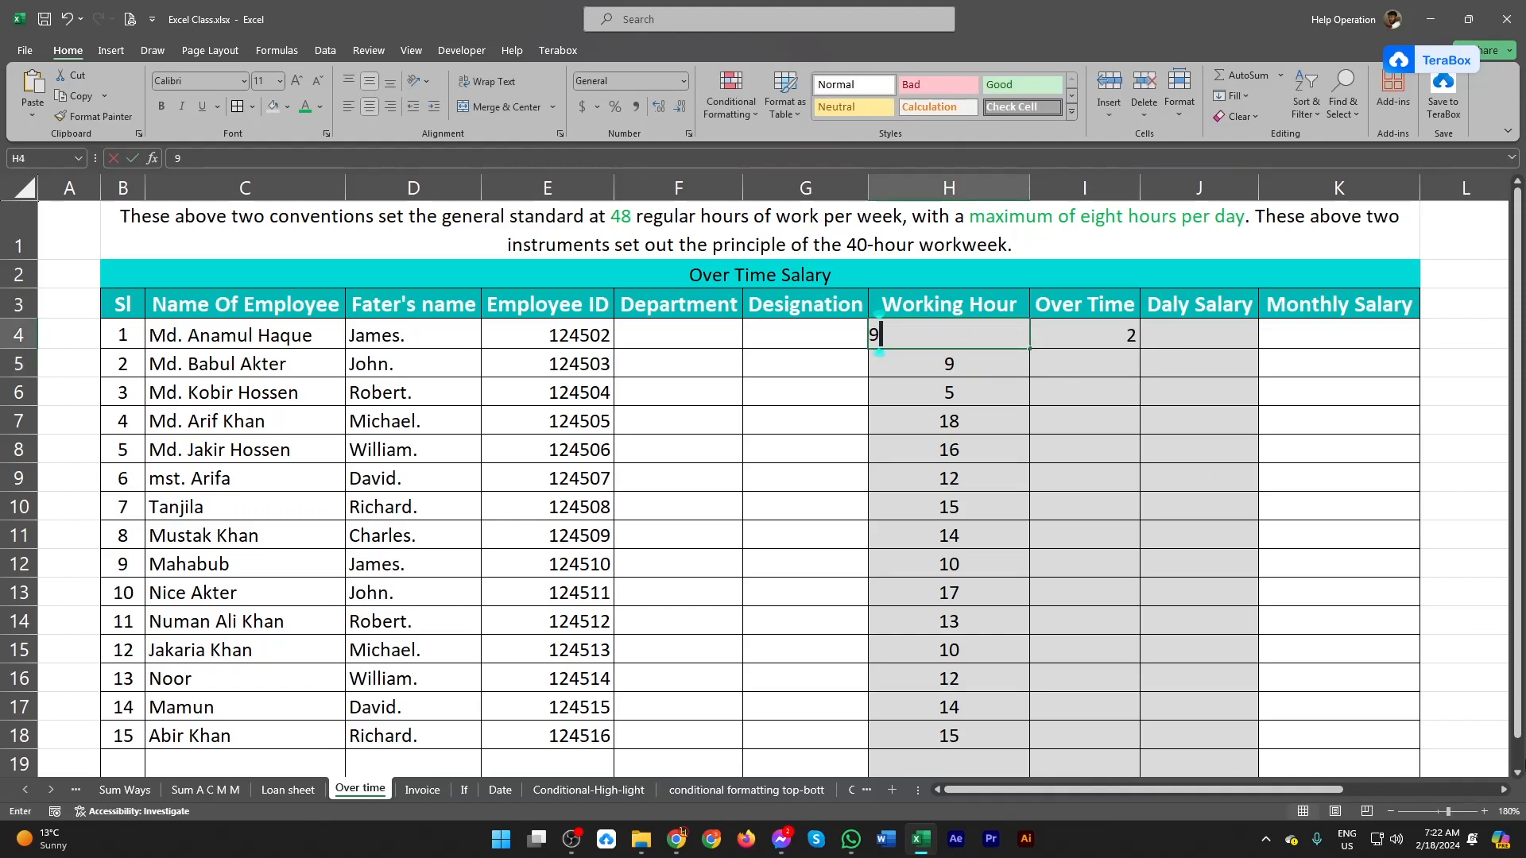
key("Return")
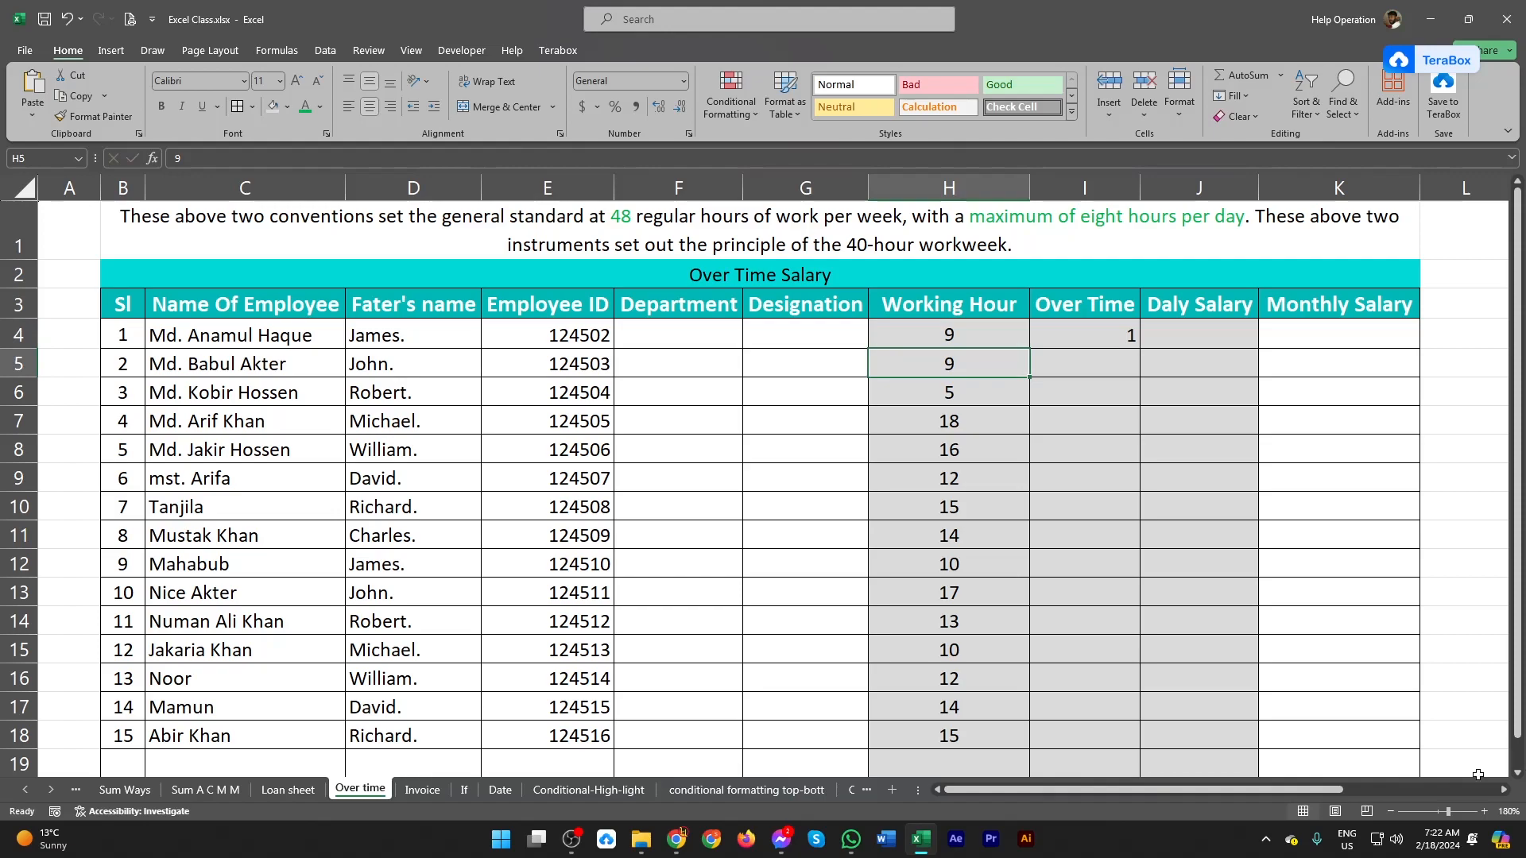
Enter the formula =IF(I4>0,I4*100+8*50) in cell J4 to calculate the first employee's daily salary
left_click(1083, 338)
left_click(1209, 332)
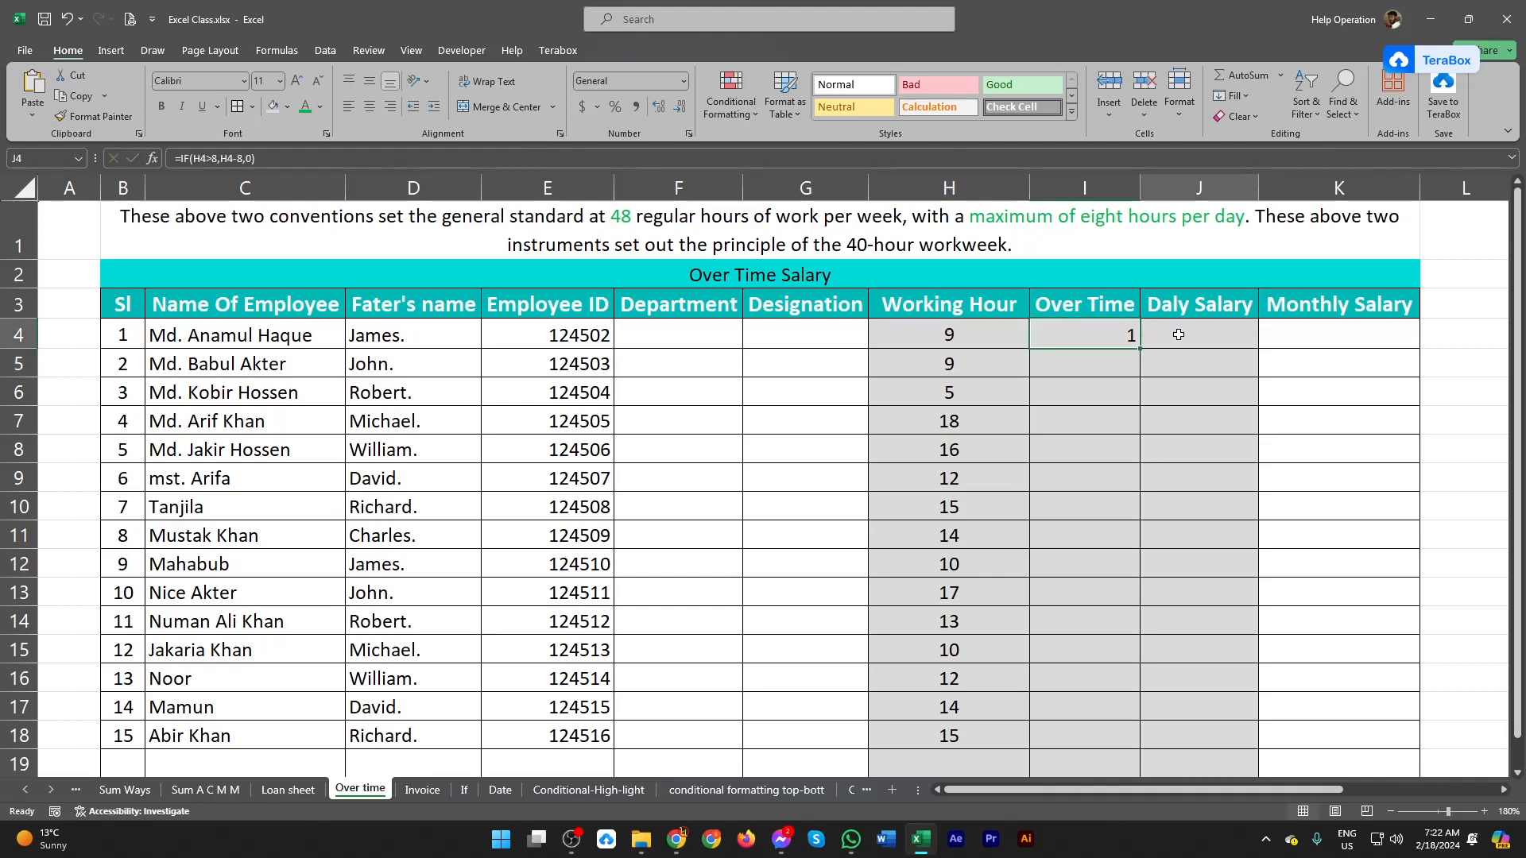
type("=")
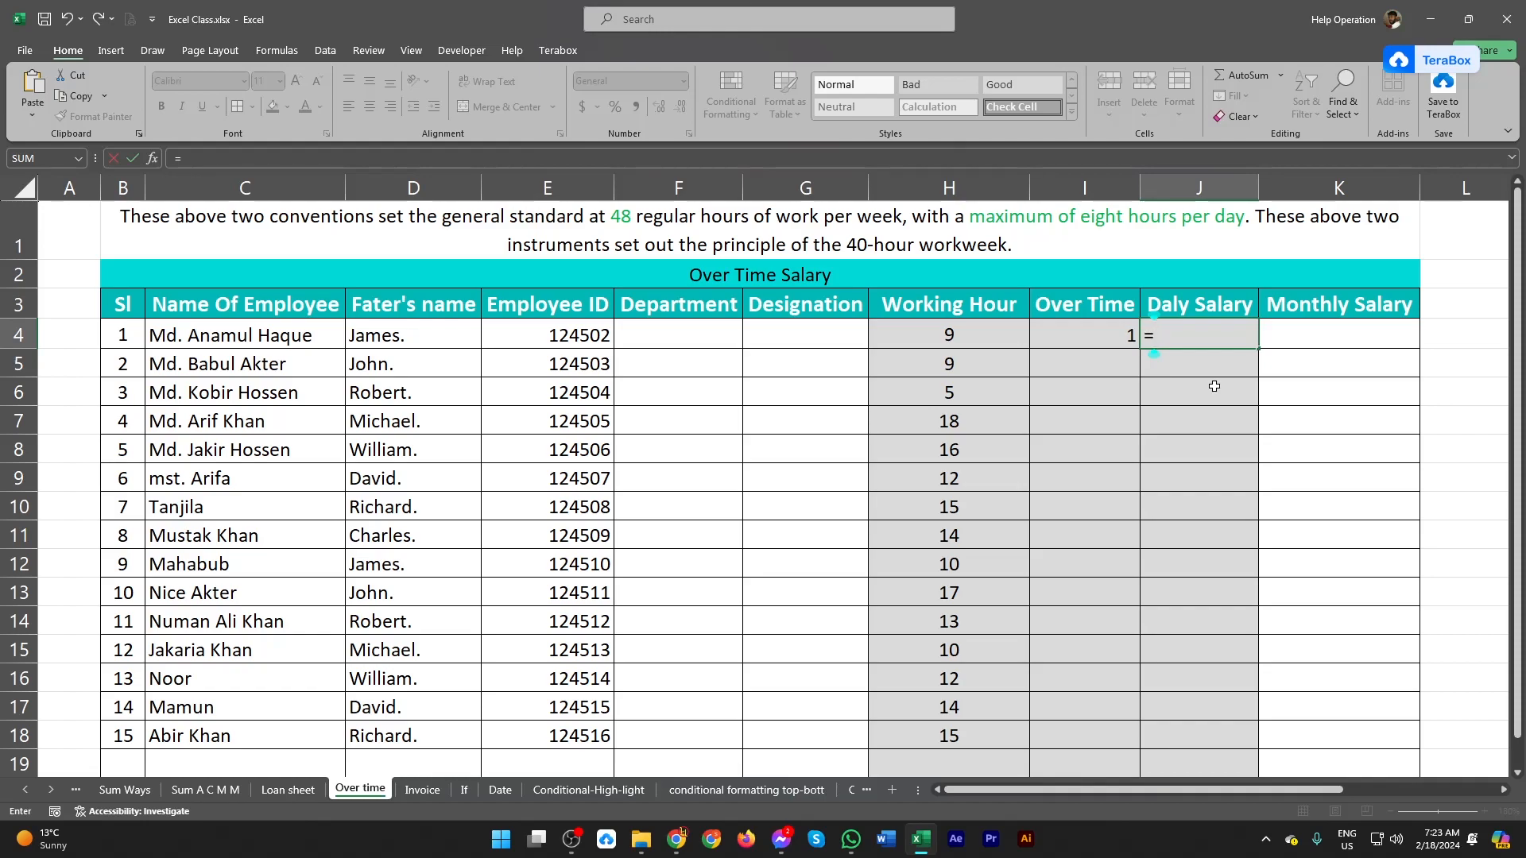
type("IF(")
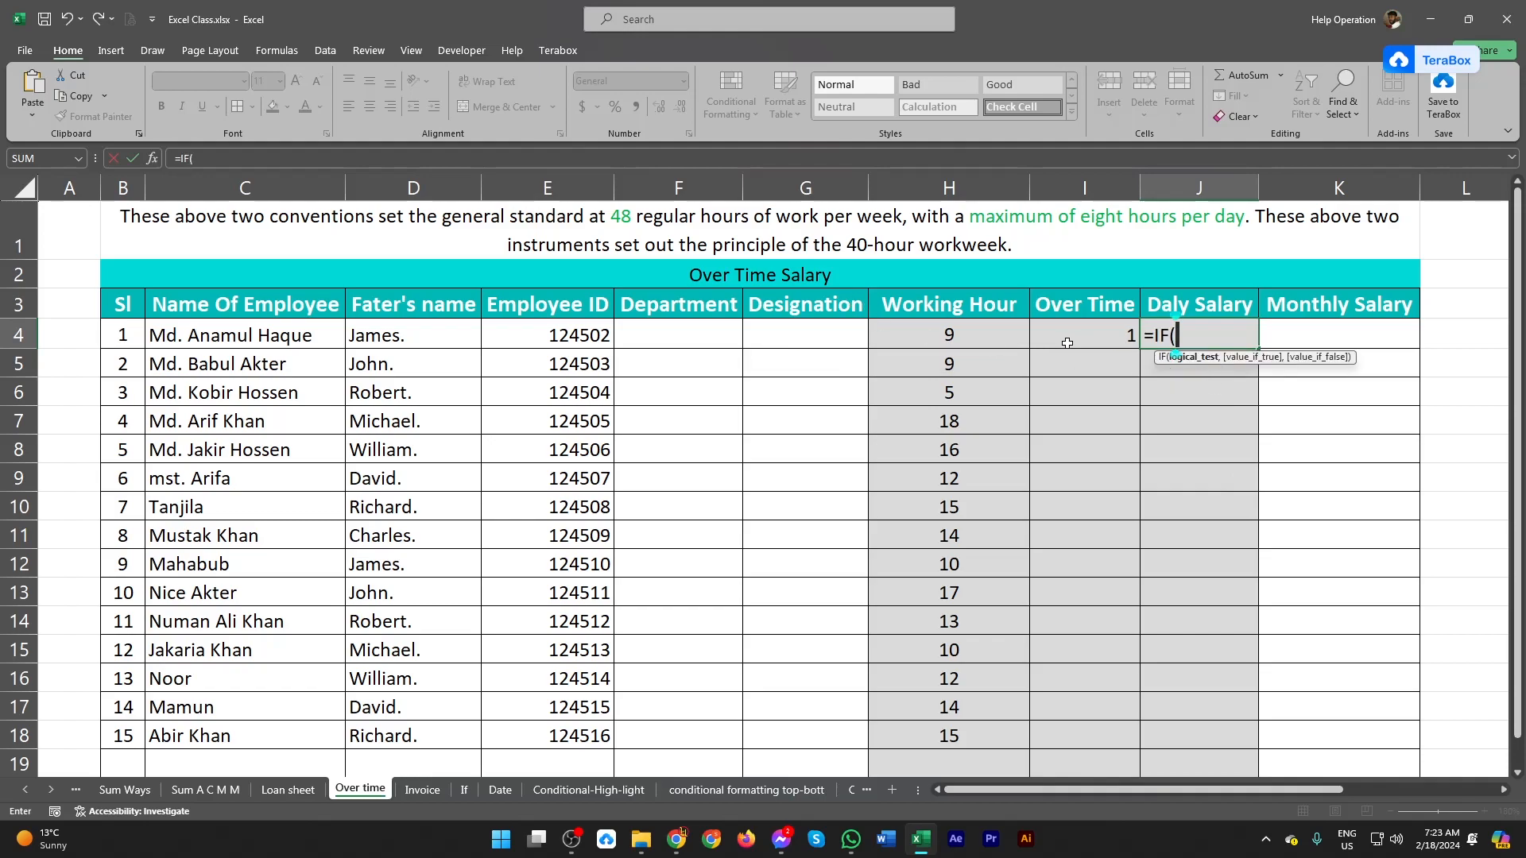
left_click_drag(952, 335, 993, 650)
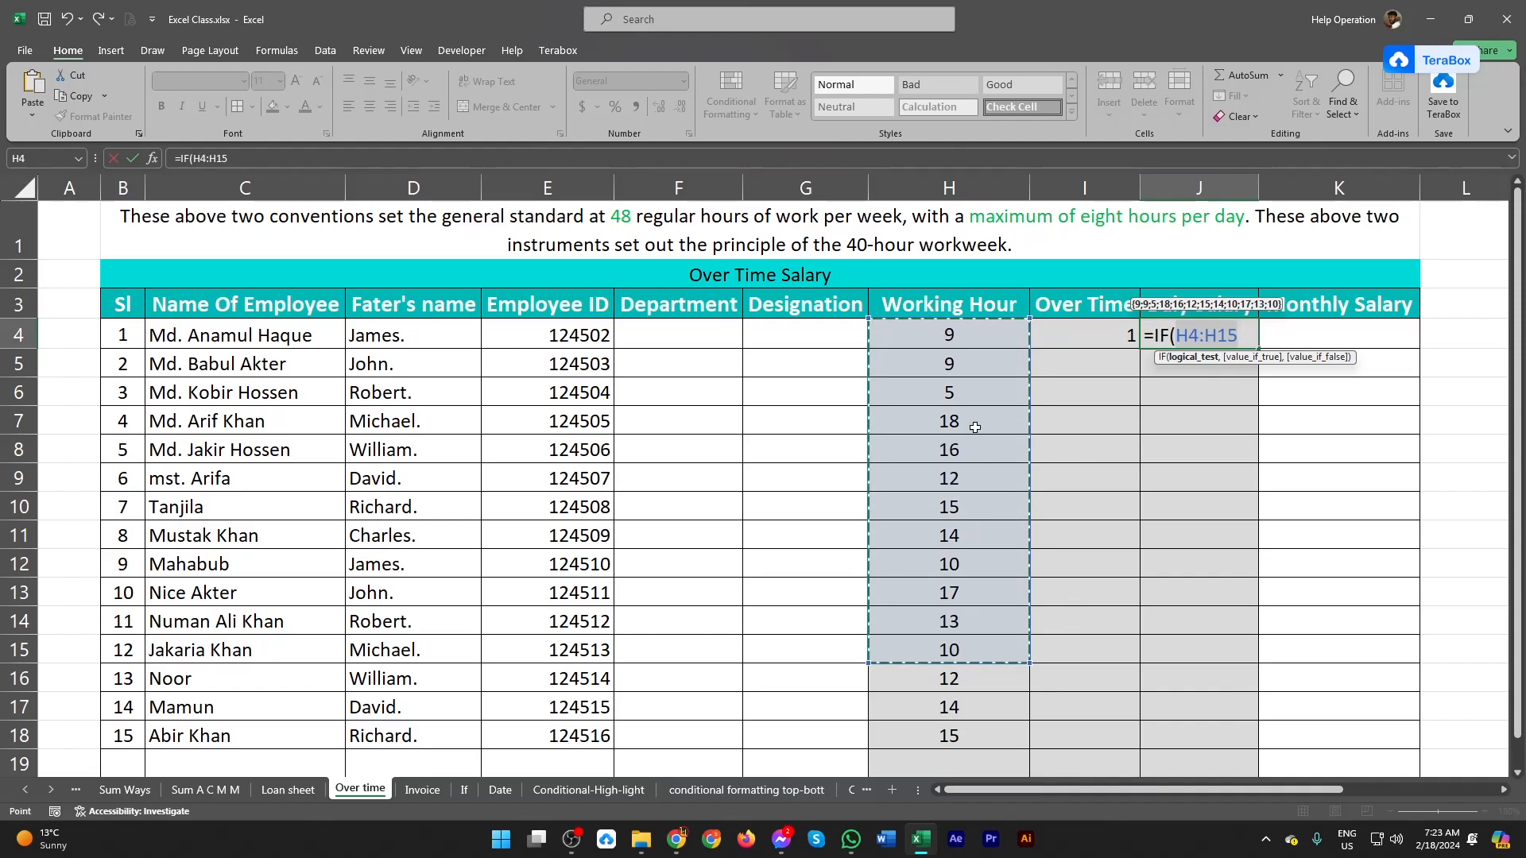
left_click(1057, 341)
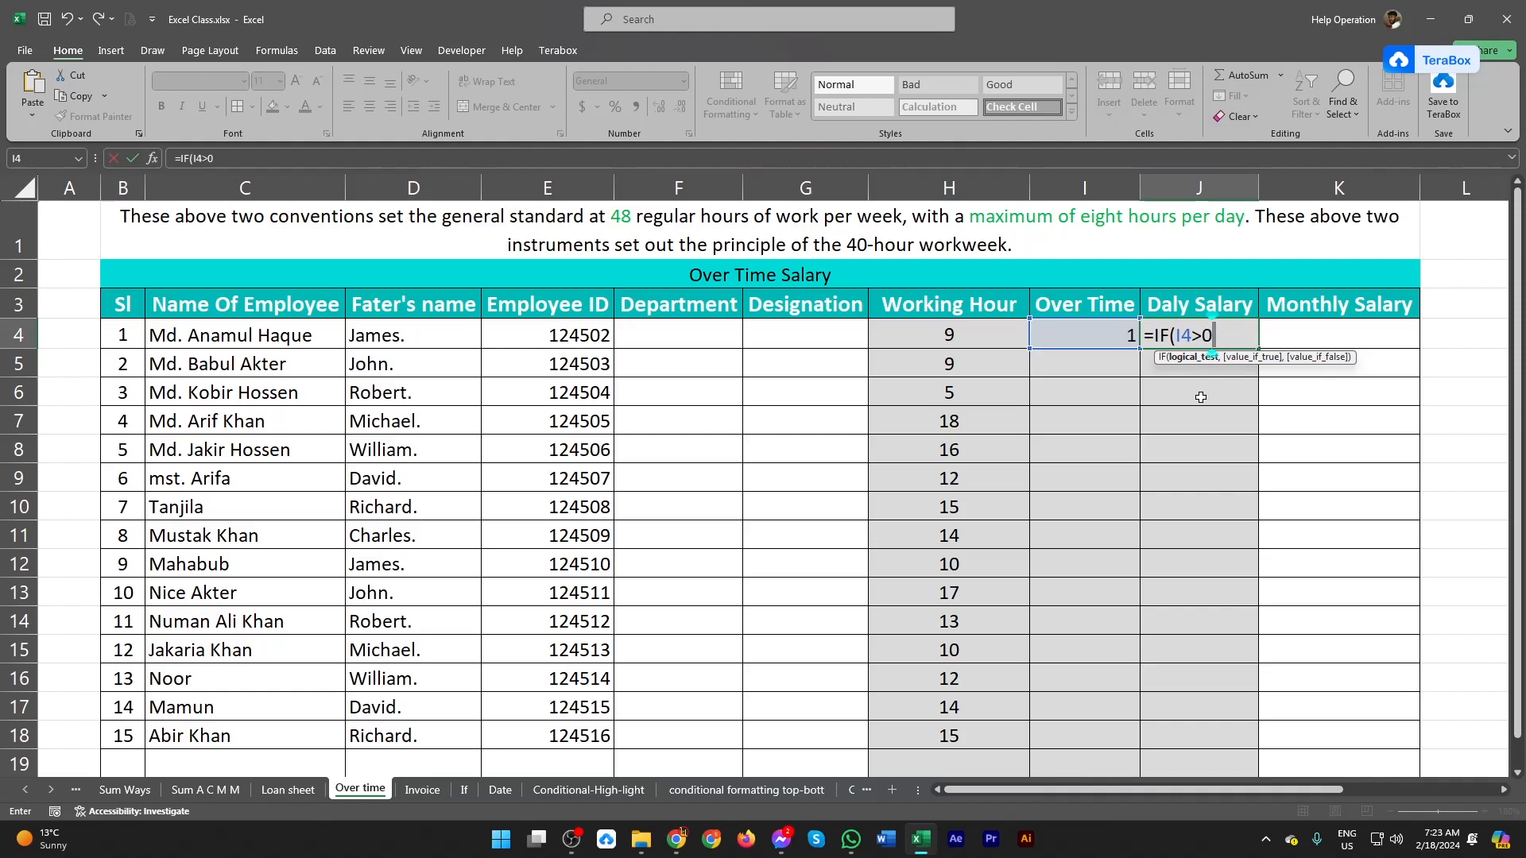
type(",")
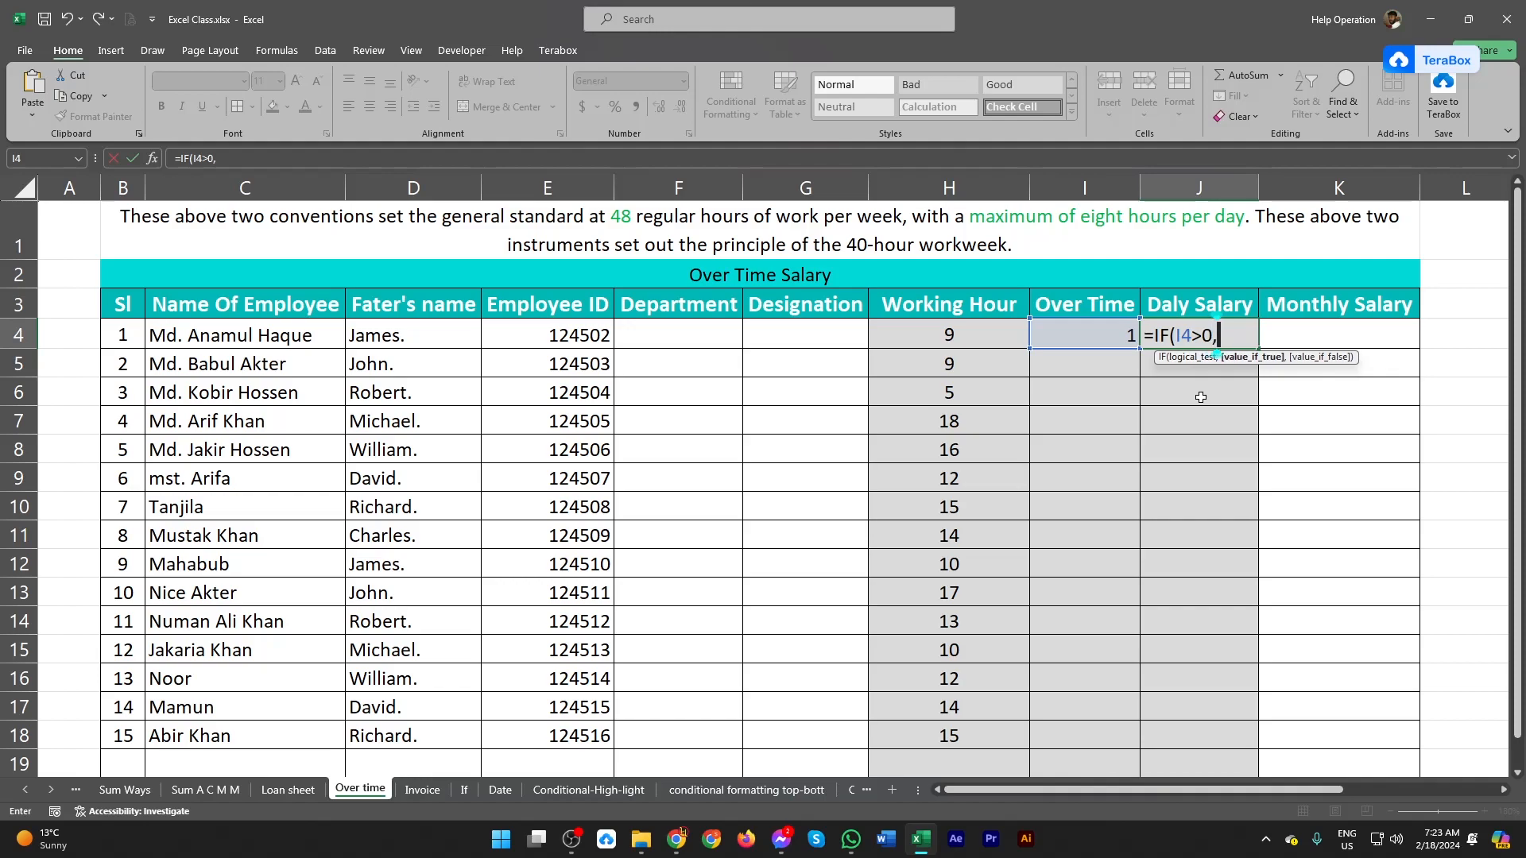
left_click(1104, 337)
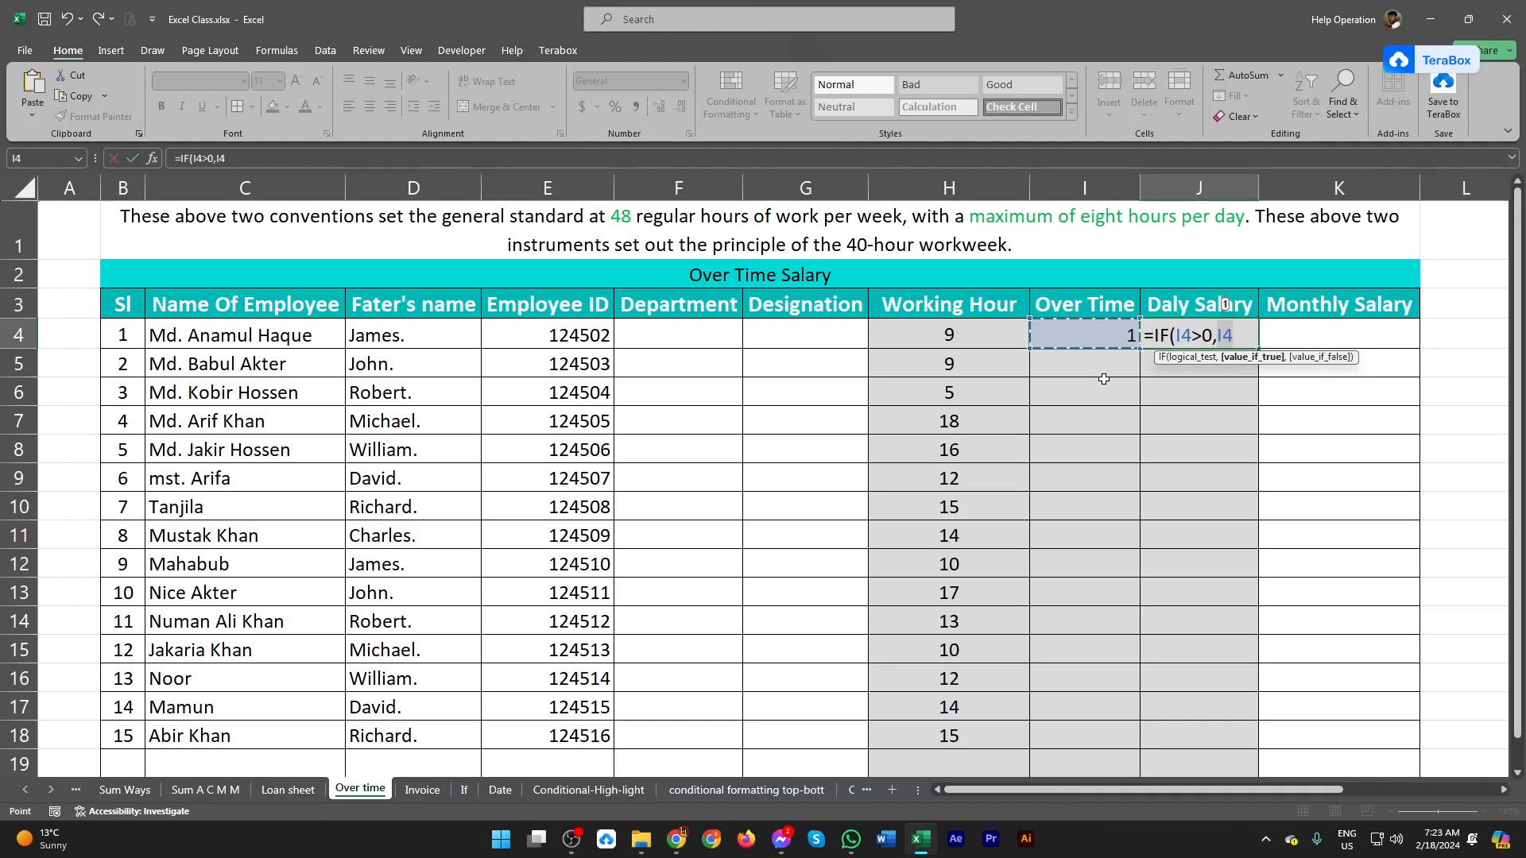
type("*")
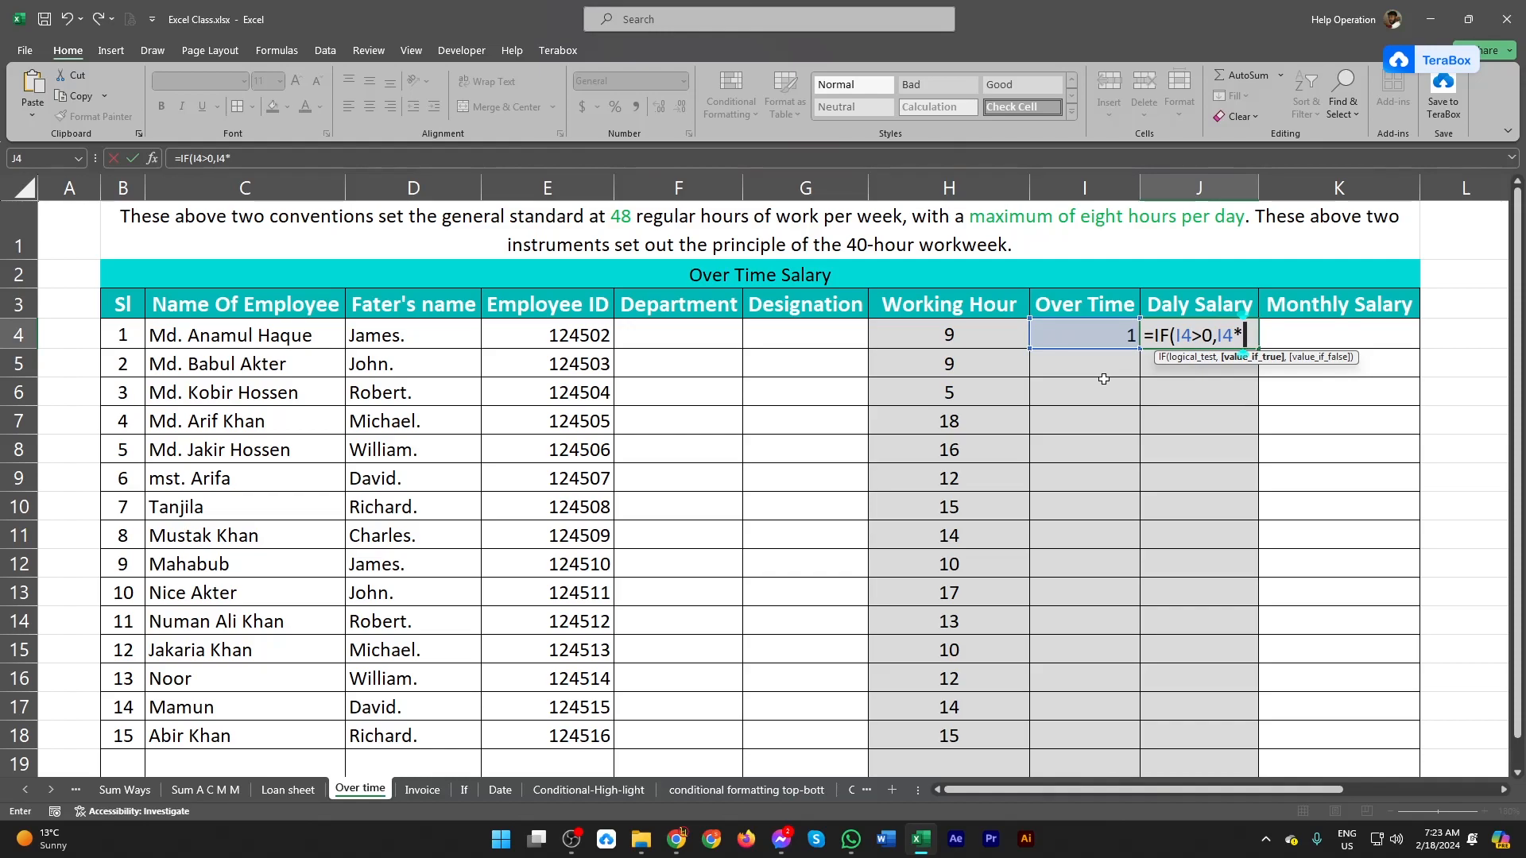
type("100")
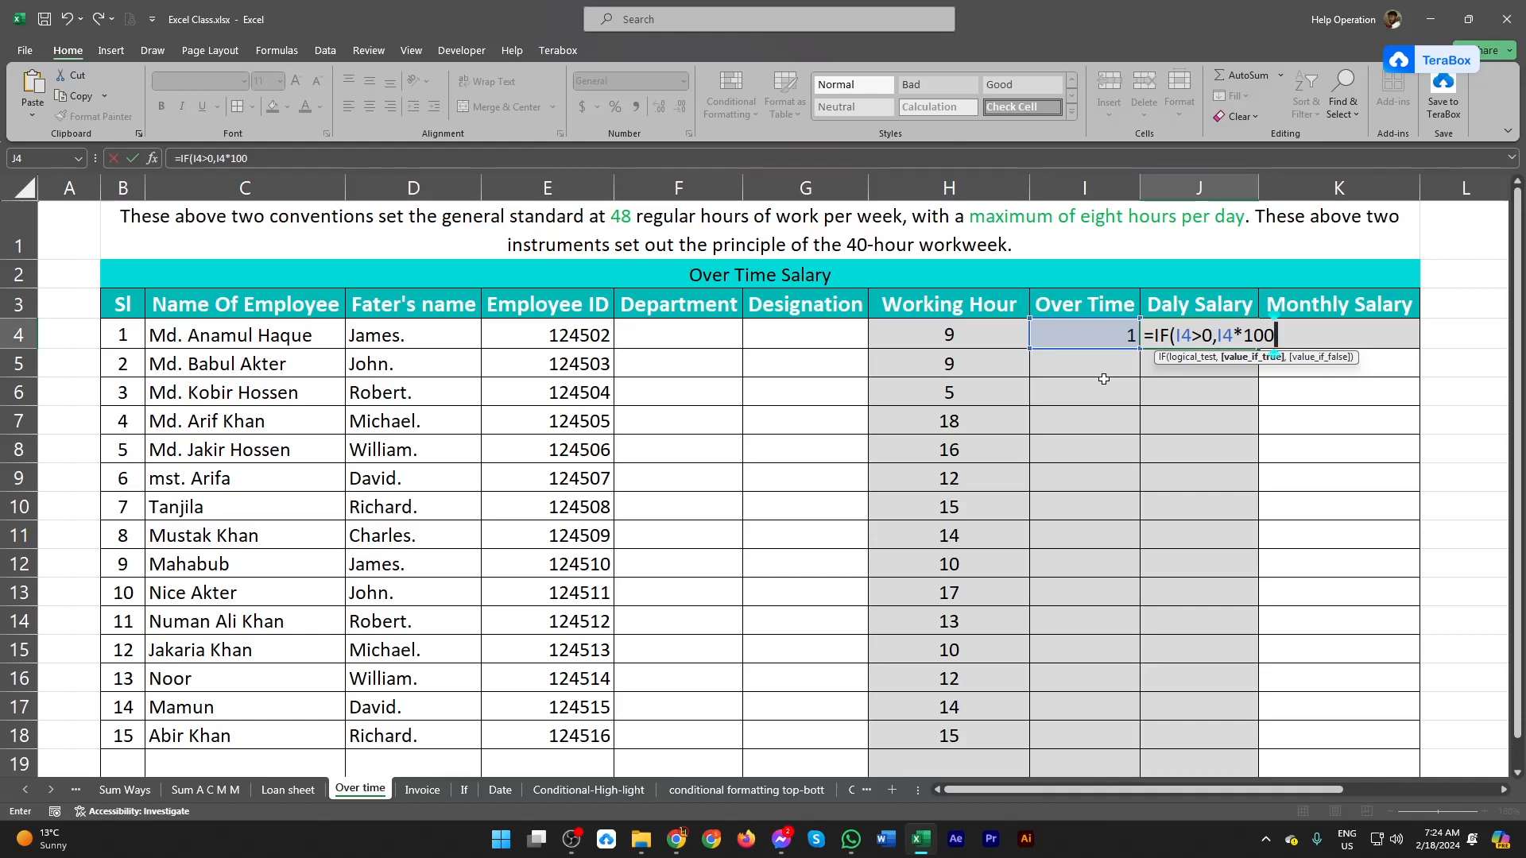
type("+8*50")
type(")")
key("Return")
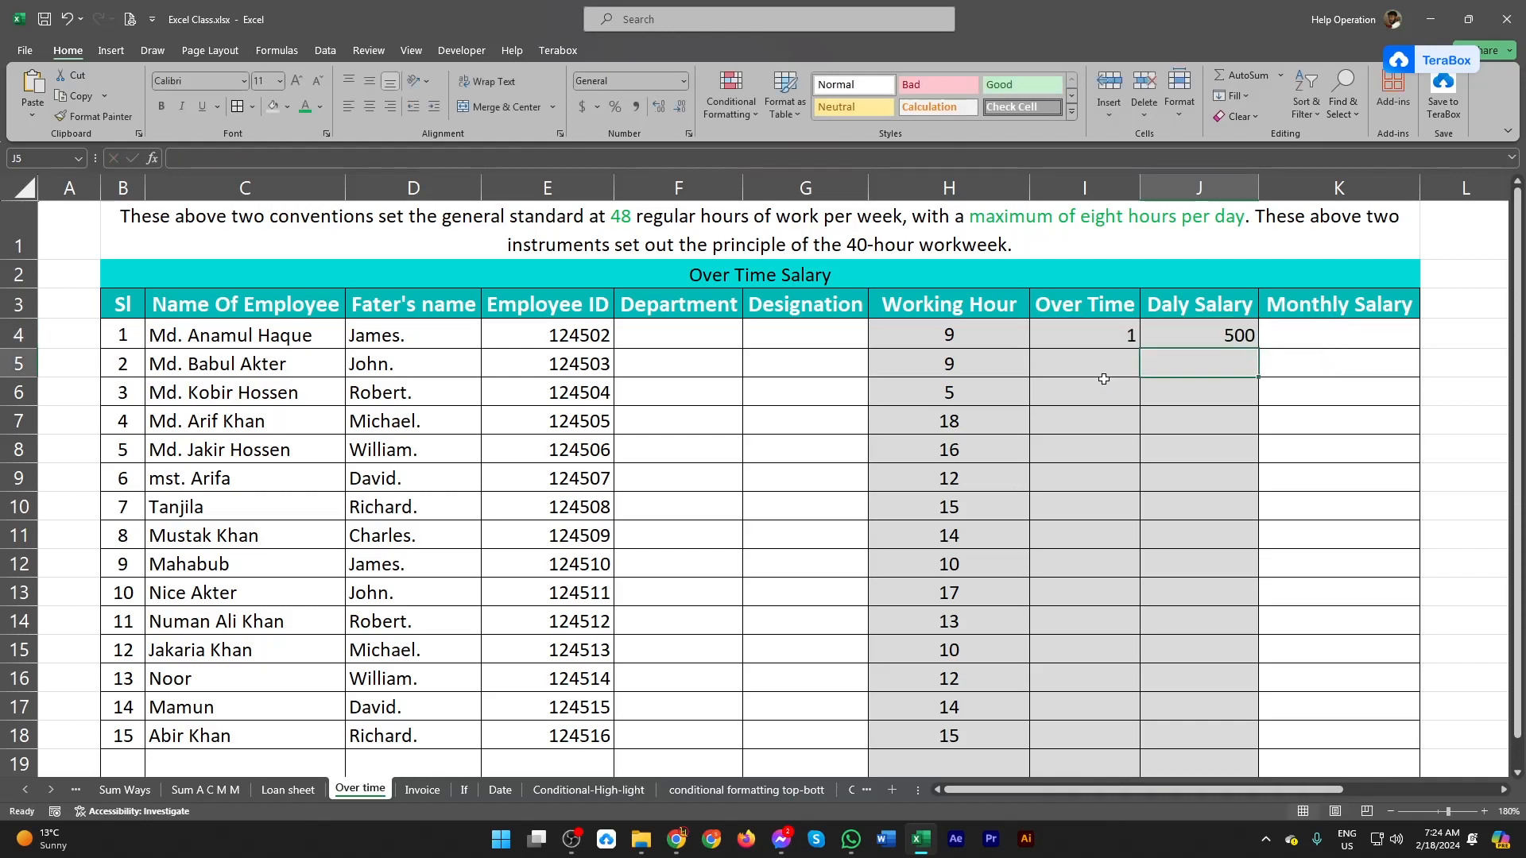
Set the working hours in H4 to 8 to test the daily salary formula without overtime
left_click(967, 341)
type("8")
key("Return")
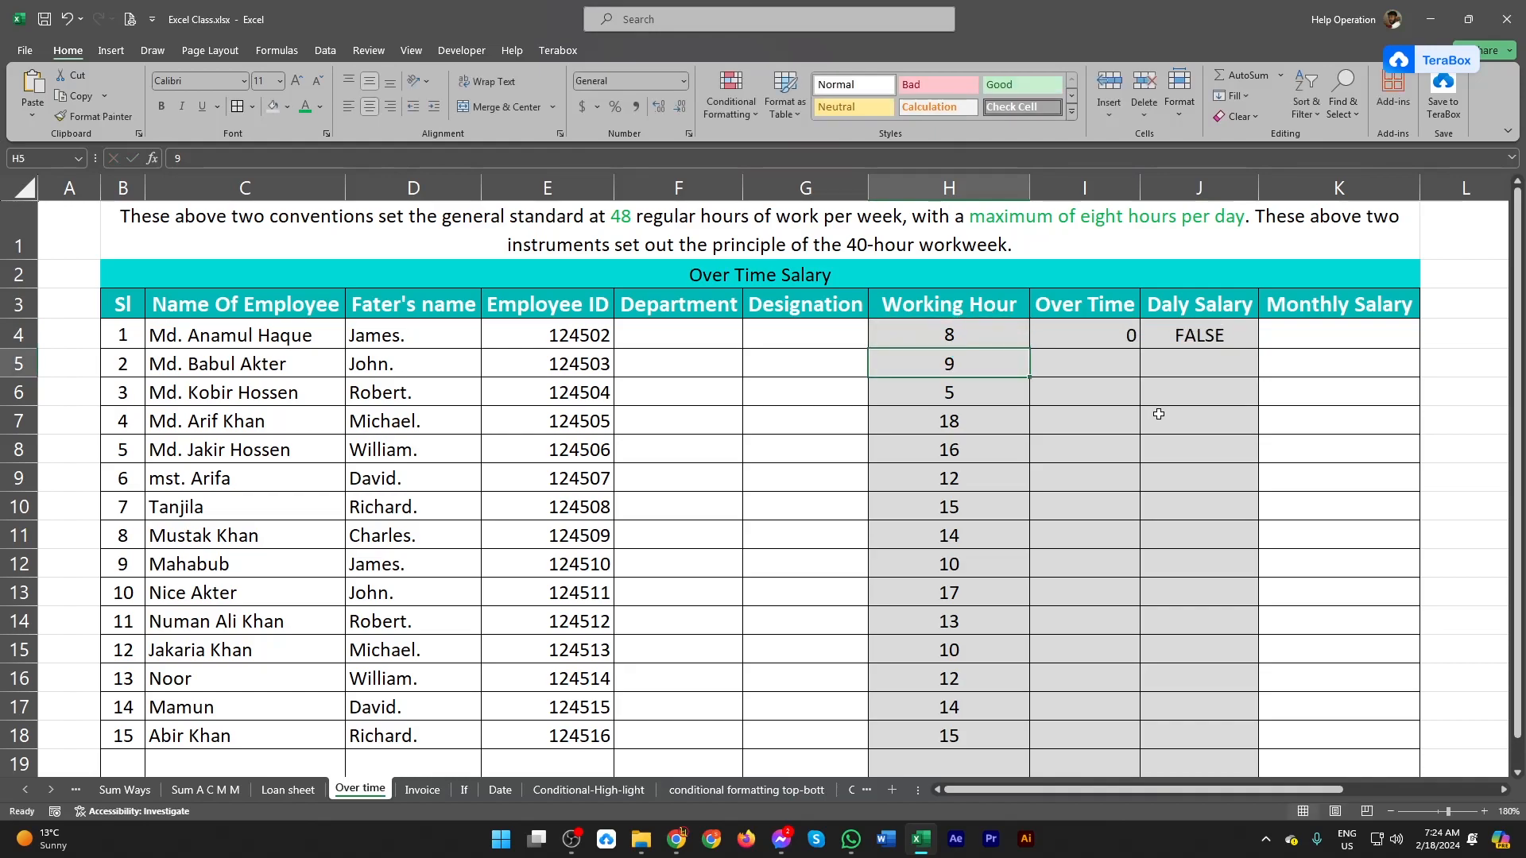
Add 8*50 as the value-if-false argument of the daily salary IF formula in J4
left_click(1220, 345)
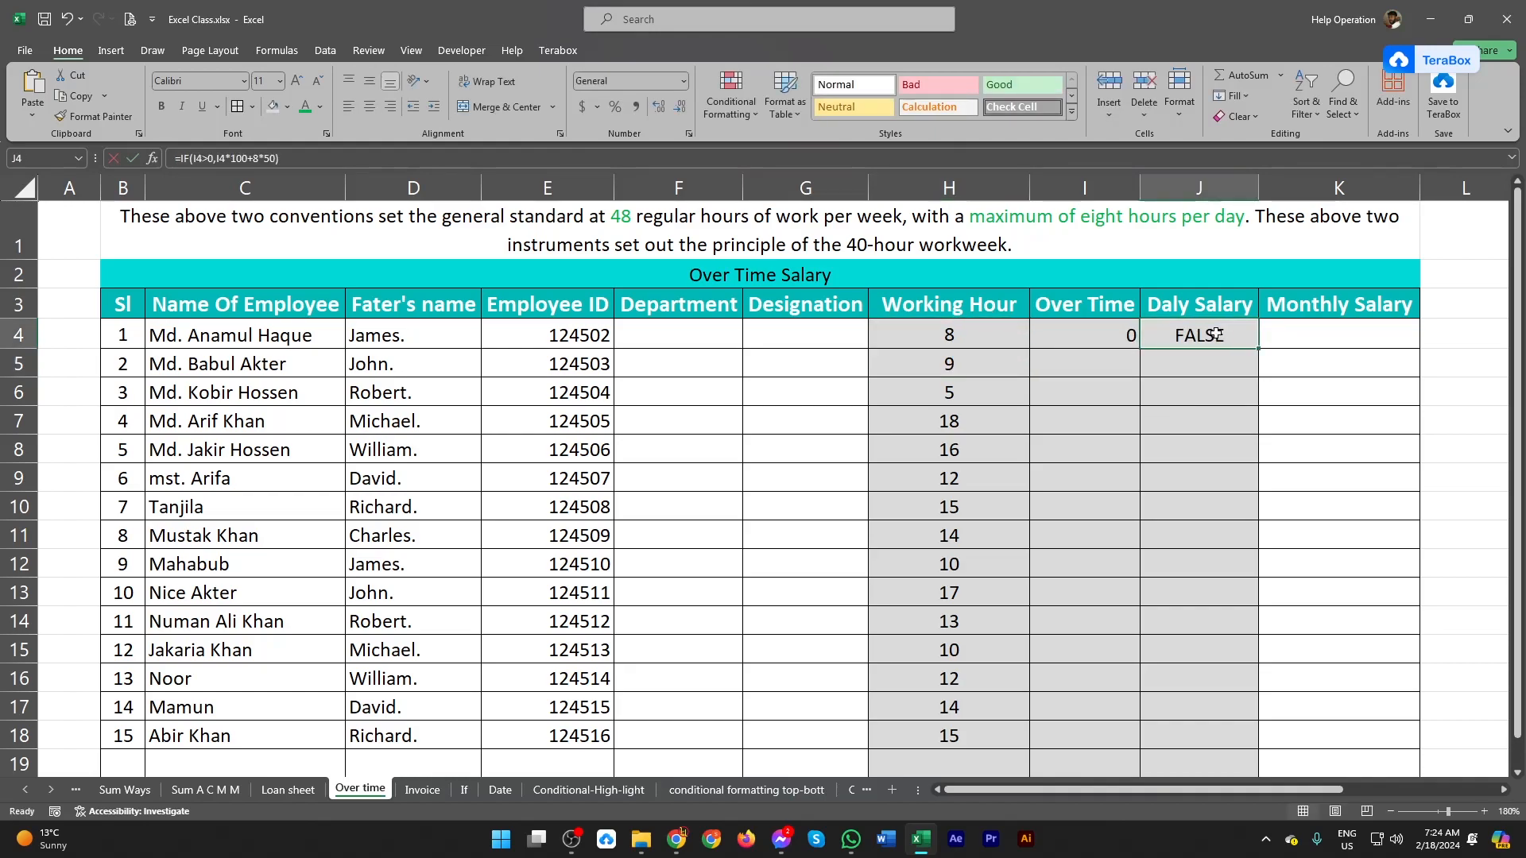
double_click(1220, 344)
left_click(1328, 335)
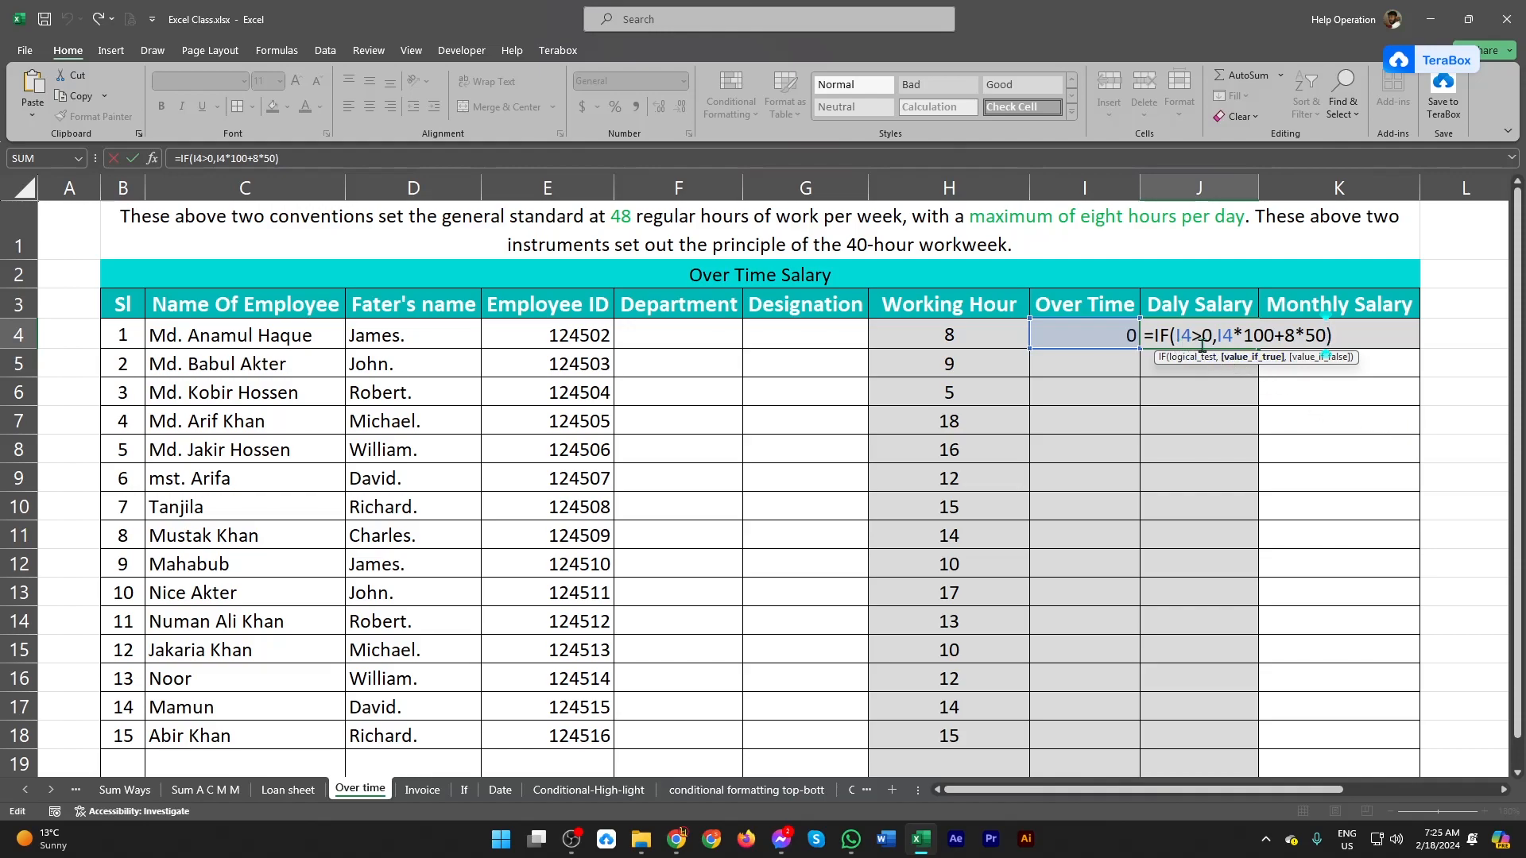
left_click_drag(1219, 338, 1314, 332)
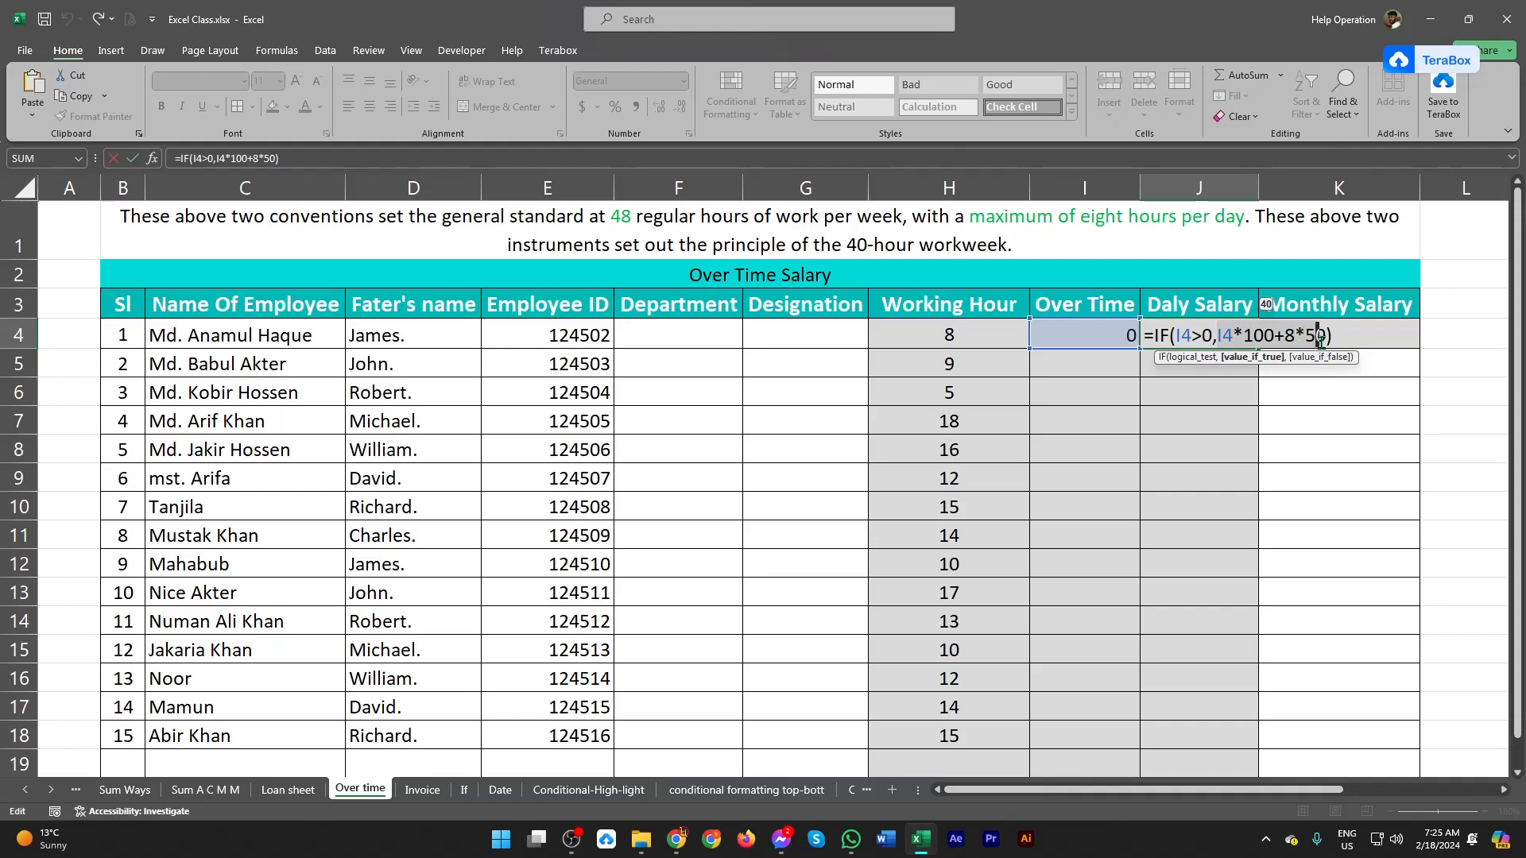
left_click(1325, 336)
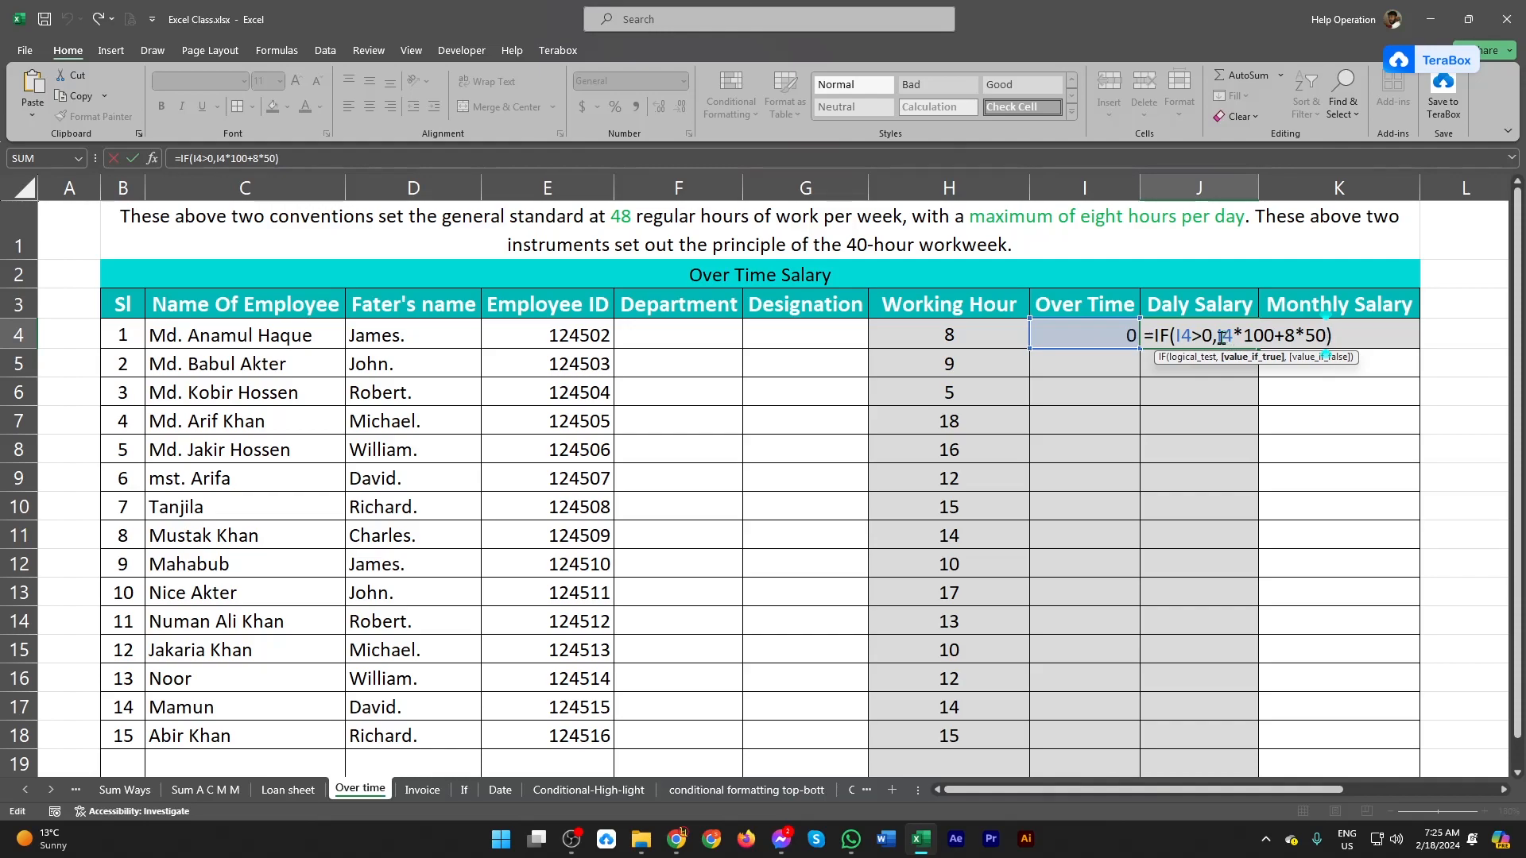
left_click(1280, 338)
left_click(1323, 342)
type(",")
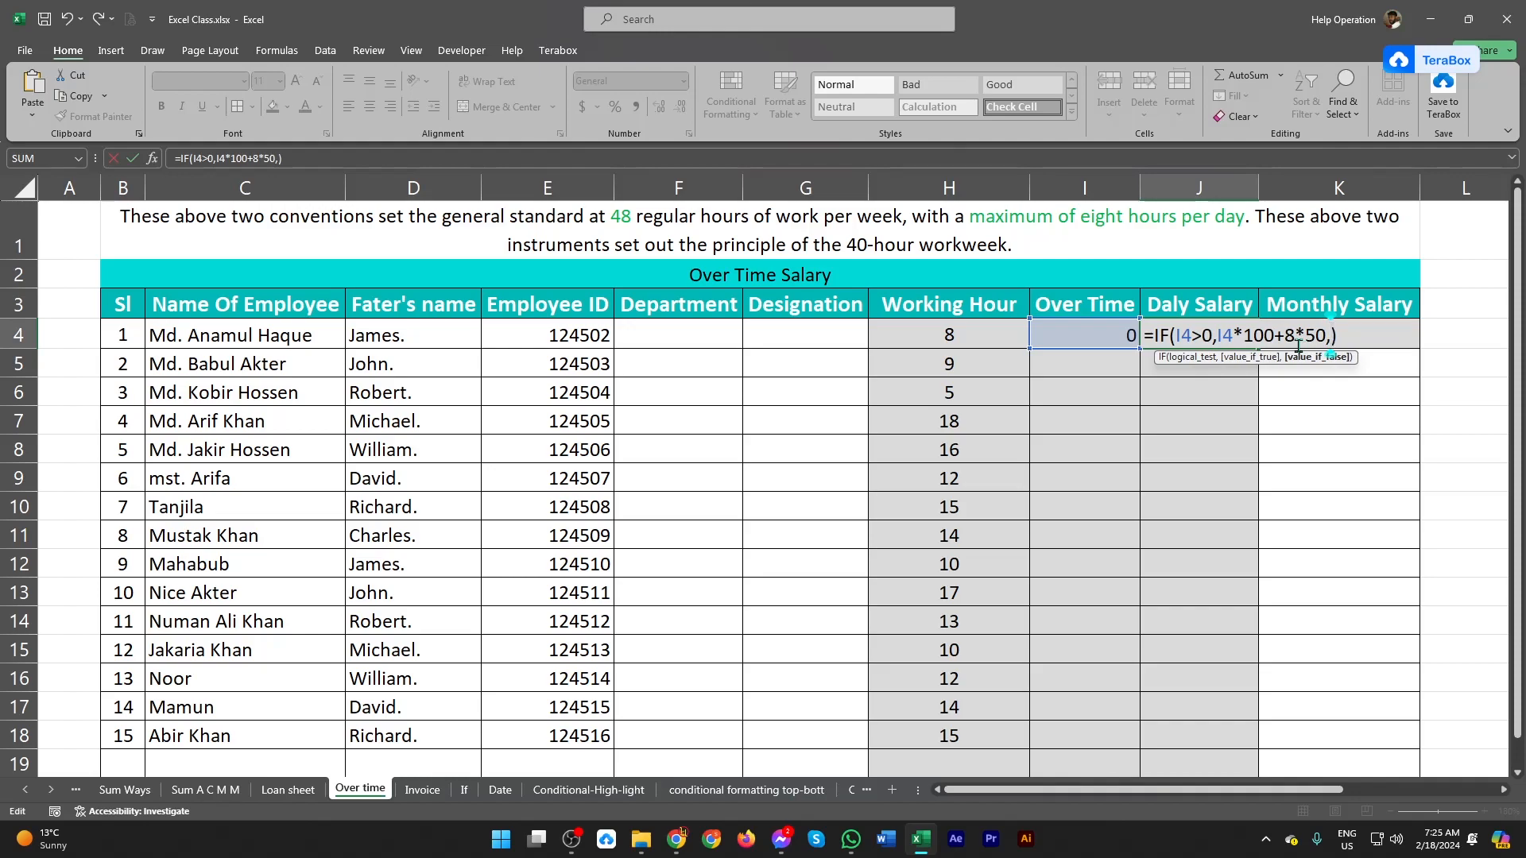
type("8*50)")
key("Return")
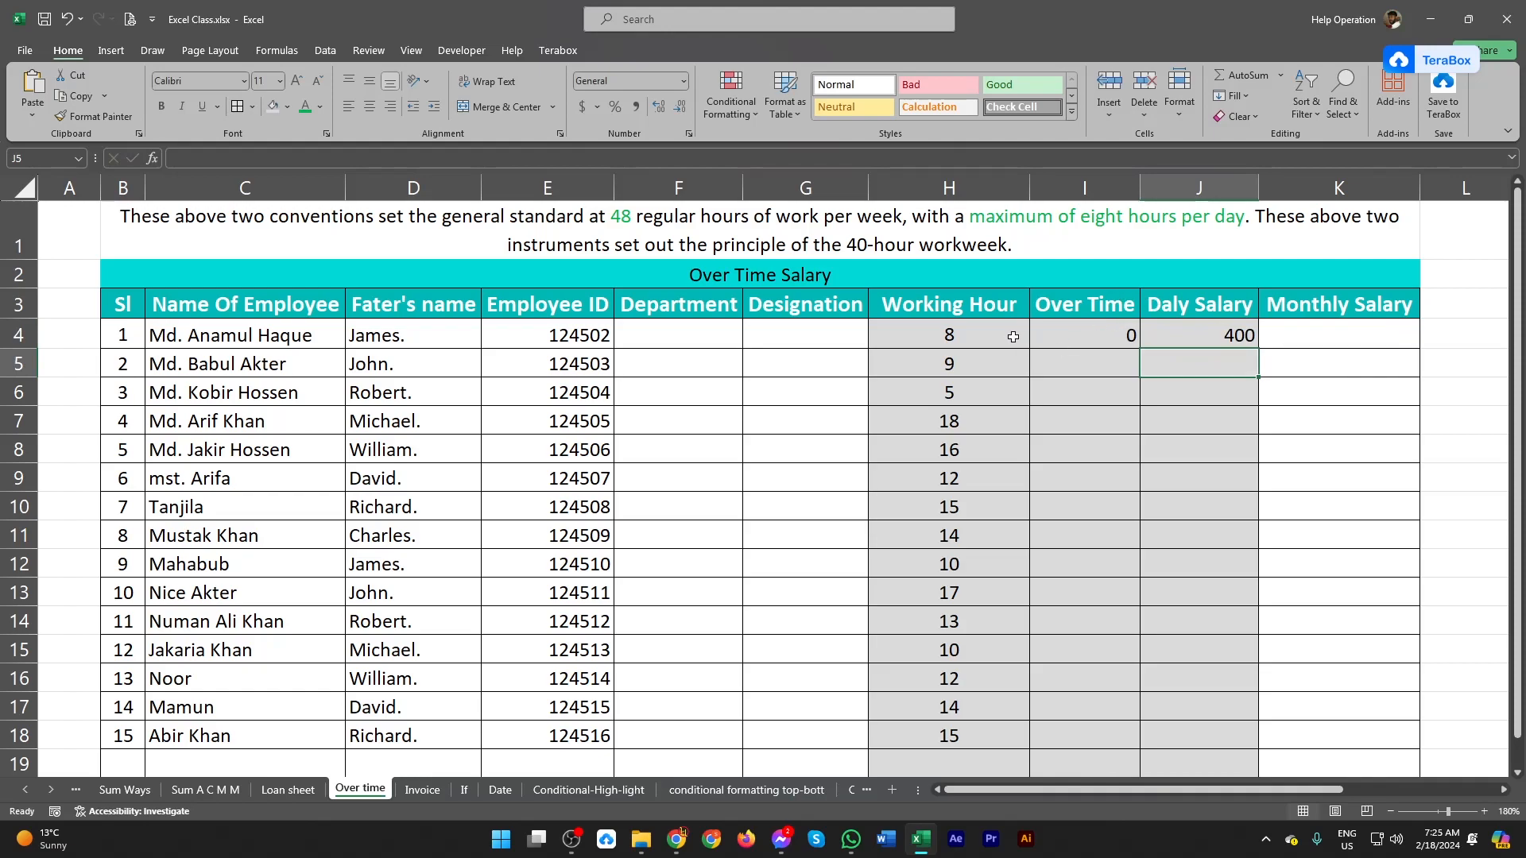
Set the working hours in H4 to 9 to test the completed daily salary formula with overtime
left_click(1017, 340)
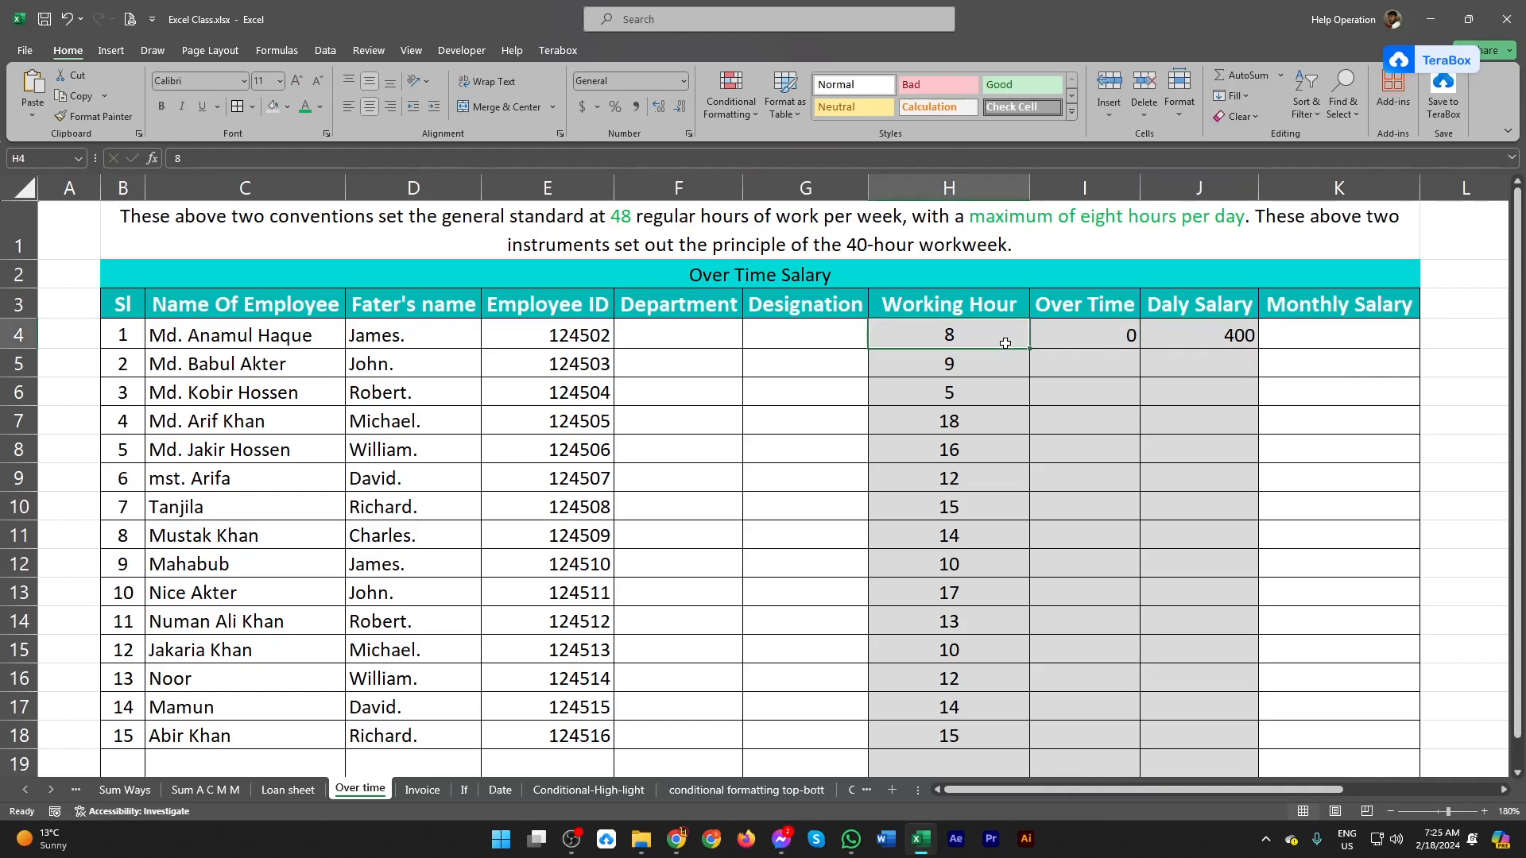
type("9")
key("Return")
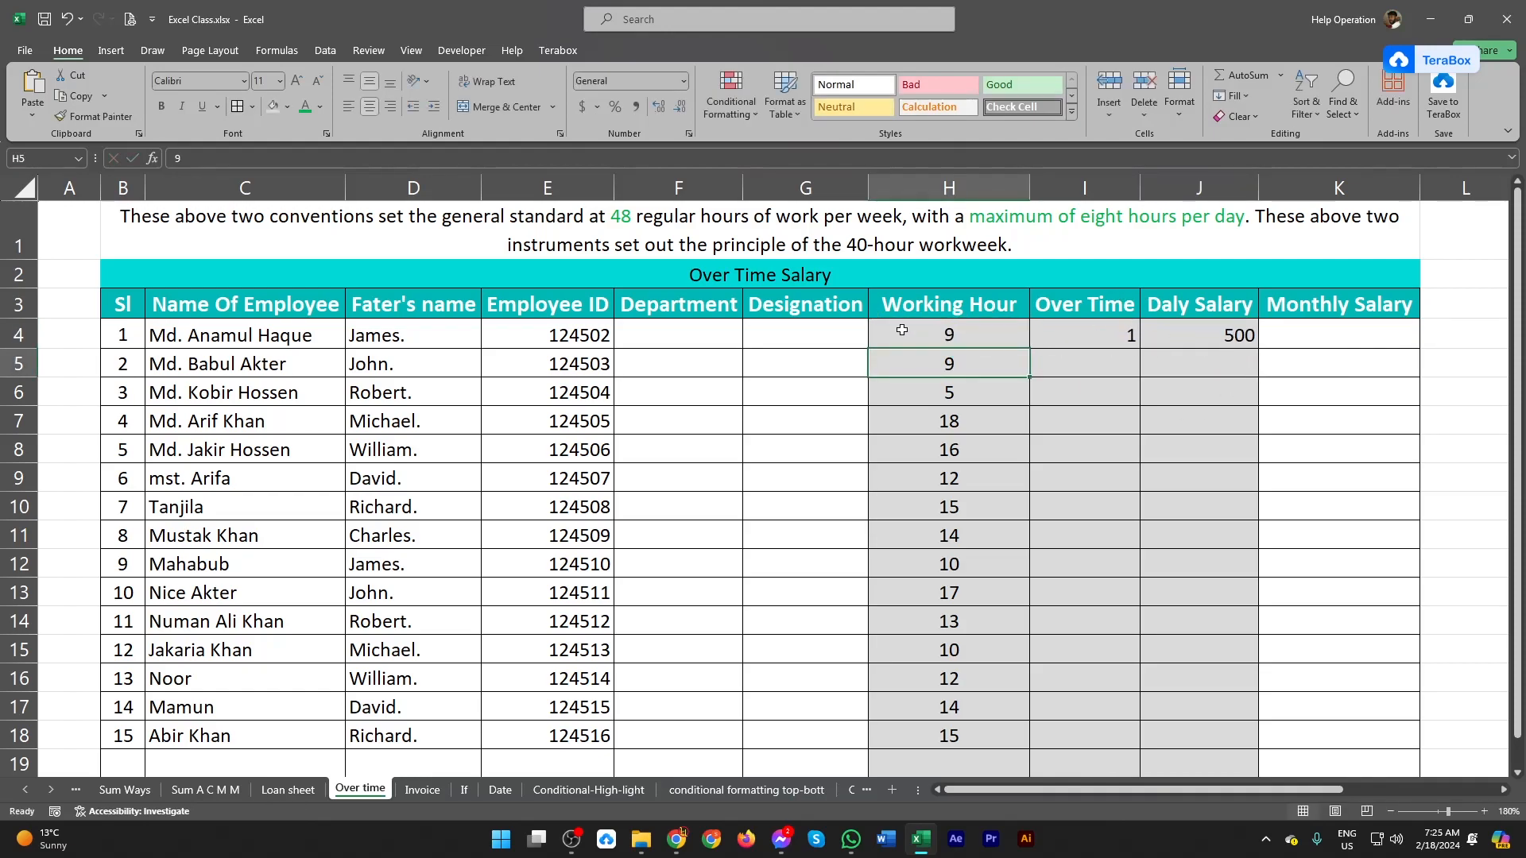
left_click(971, 334)
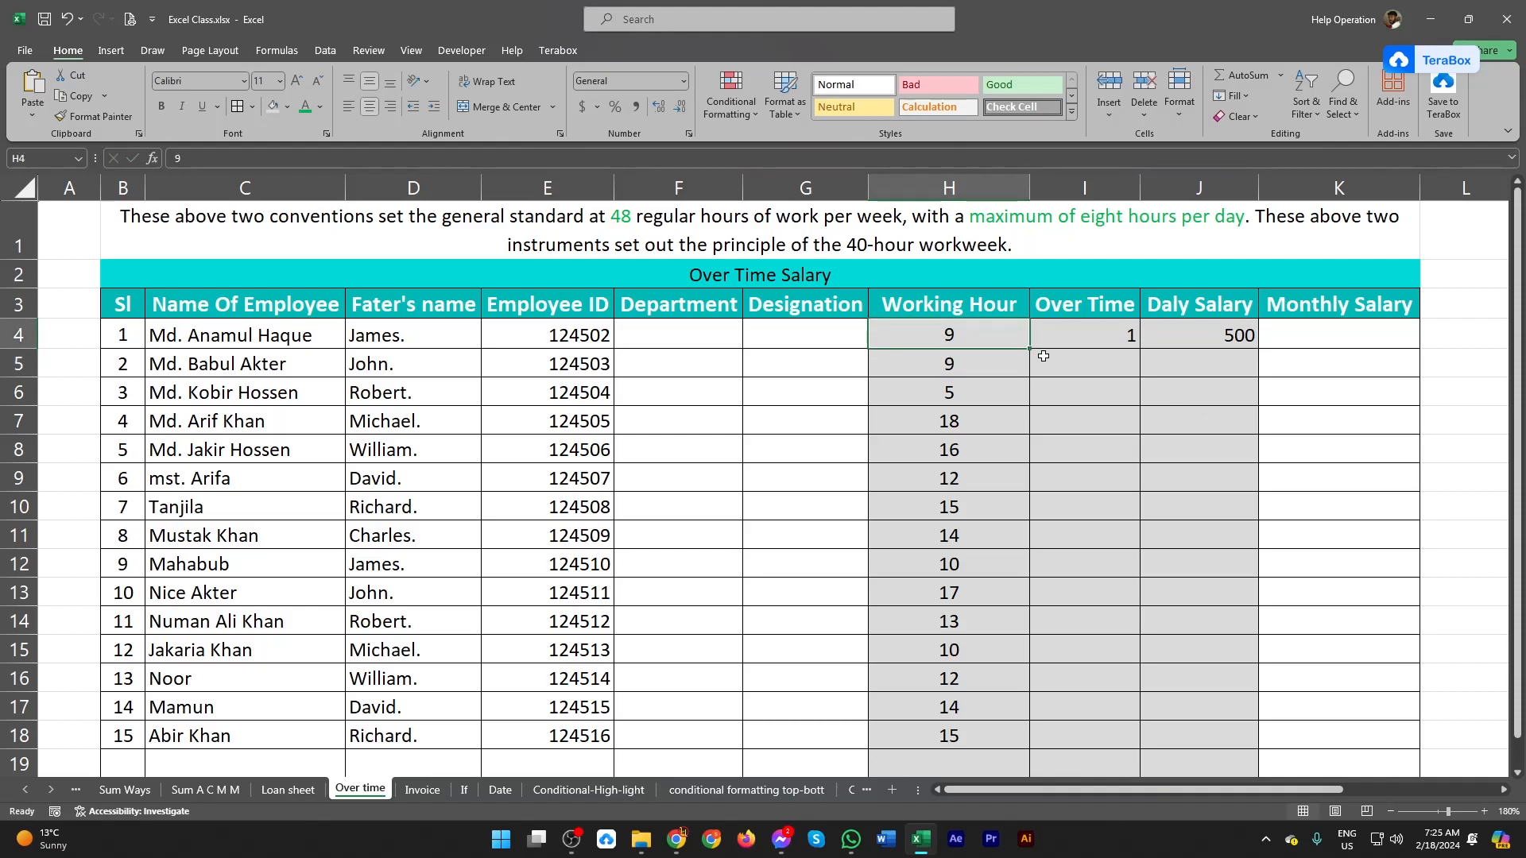
Set the working hours in H4 to 5 and check the daily salary formula in J4 for a shift under eight hours
type("5")
key("Return")
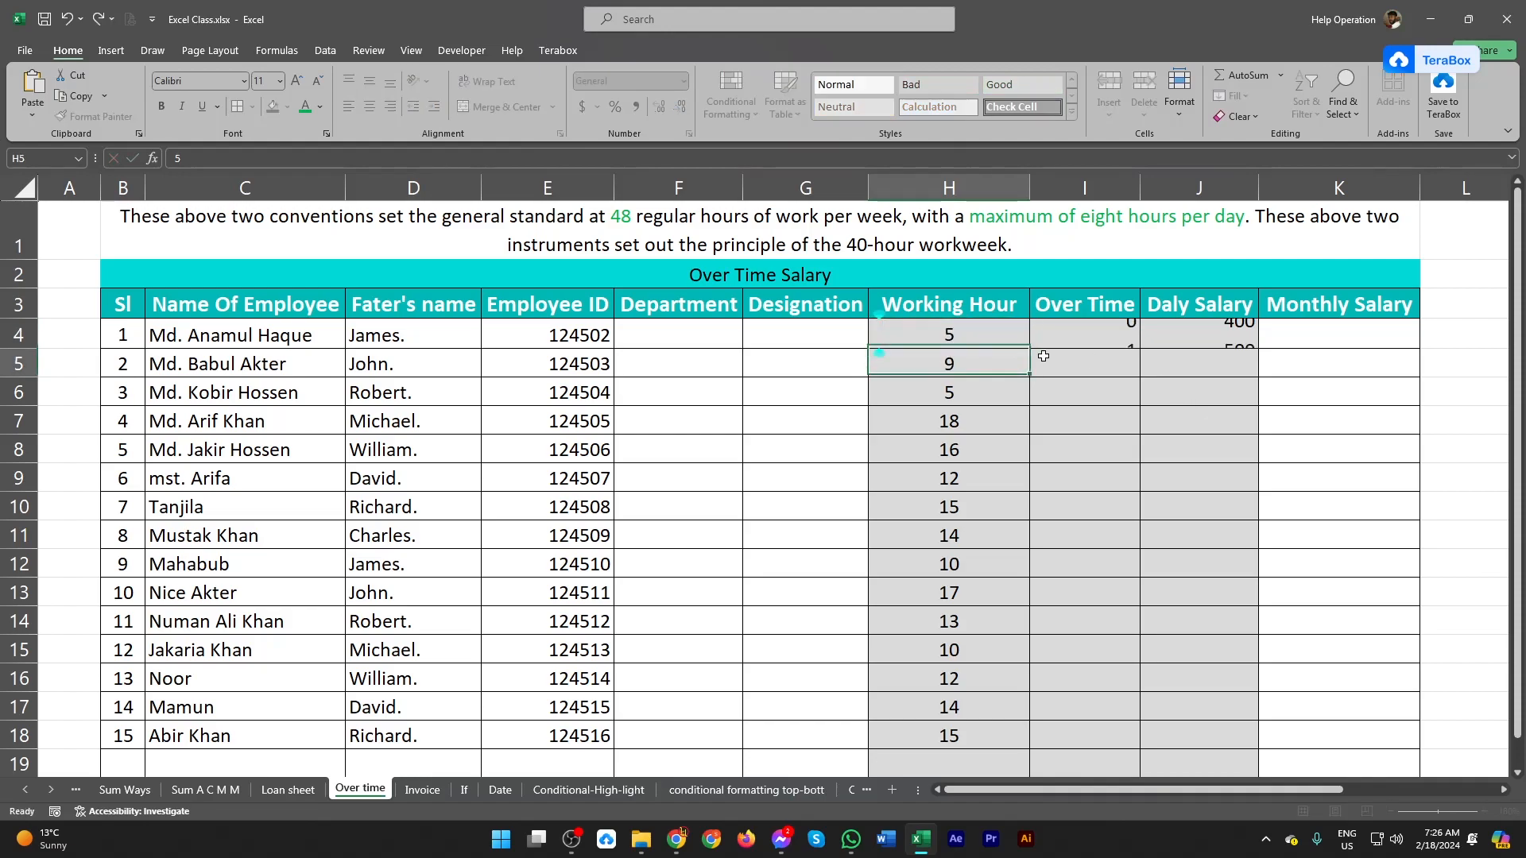
left_click(1220, 339)
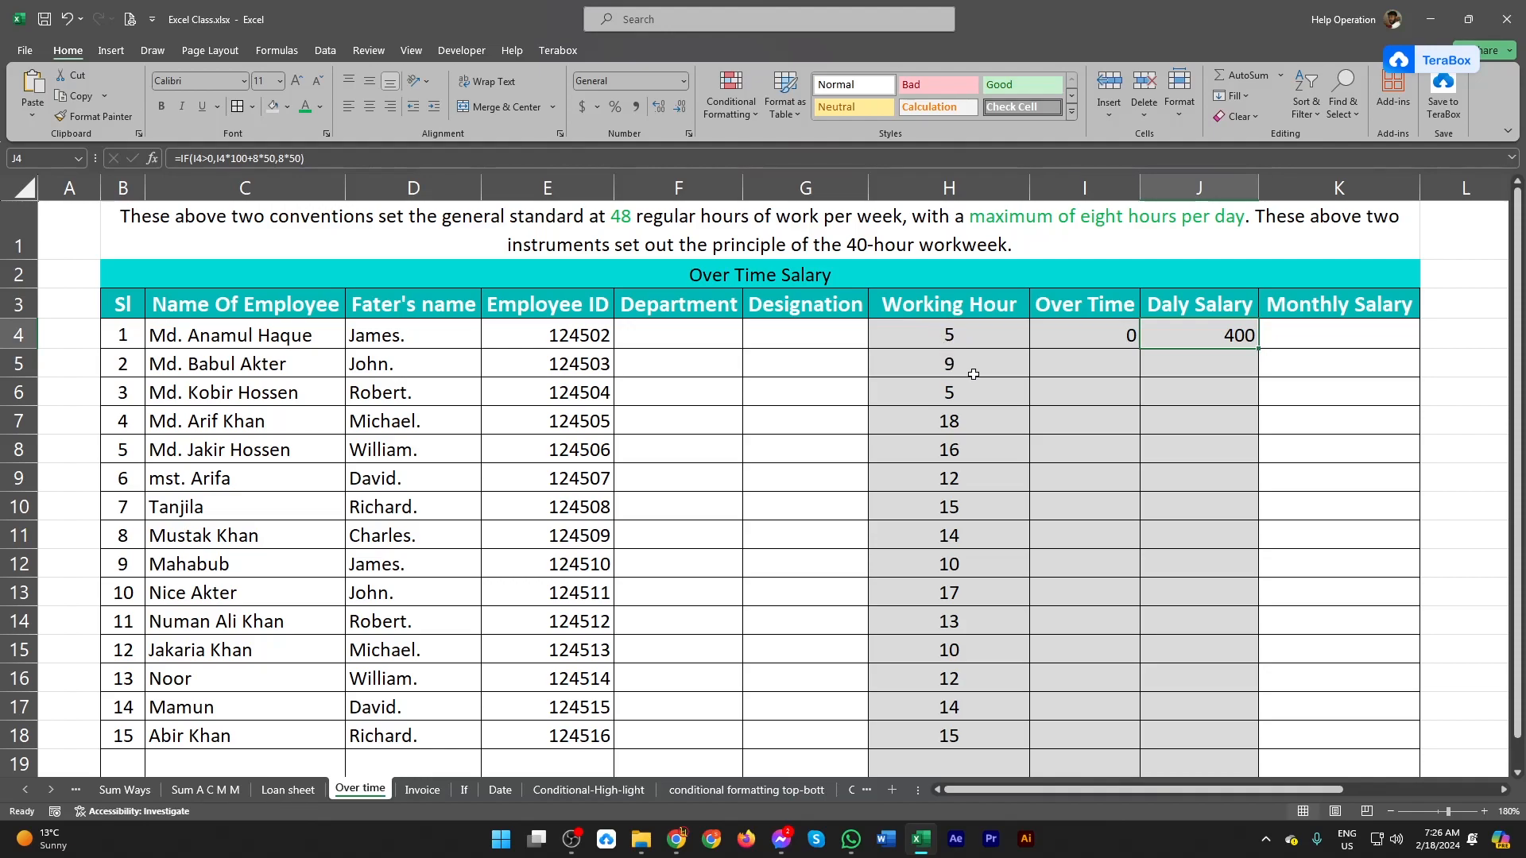
left_click(989, 337)
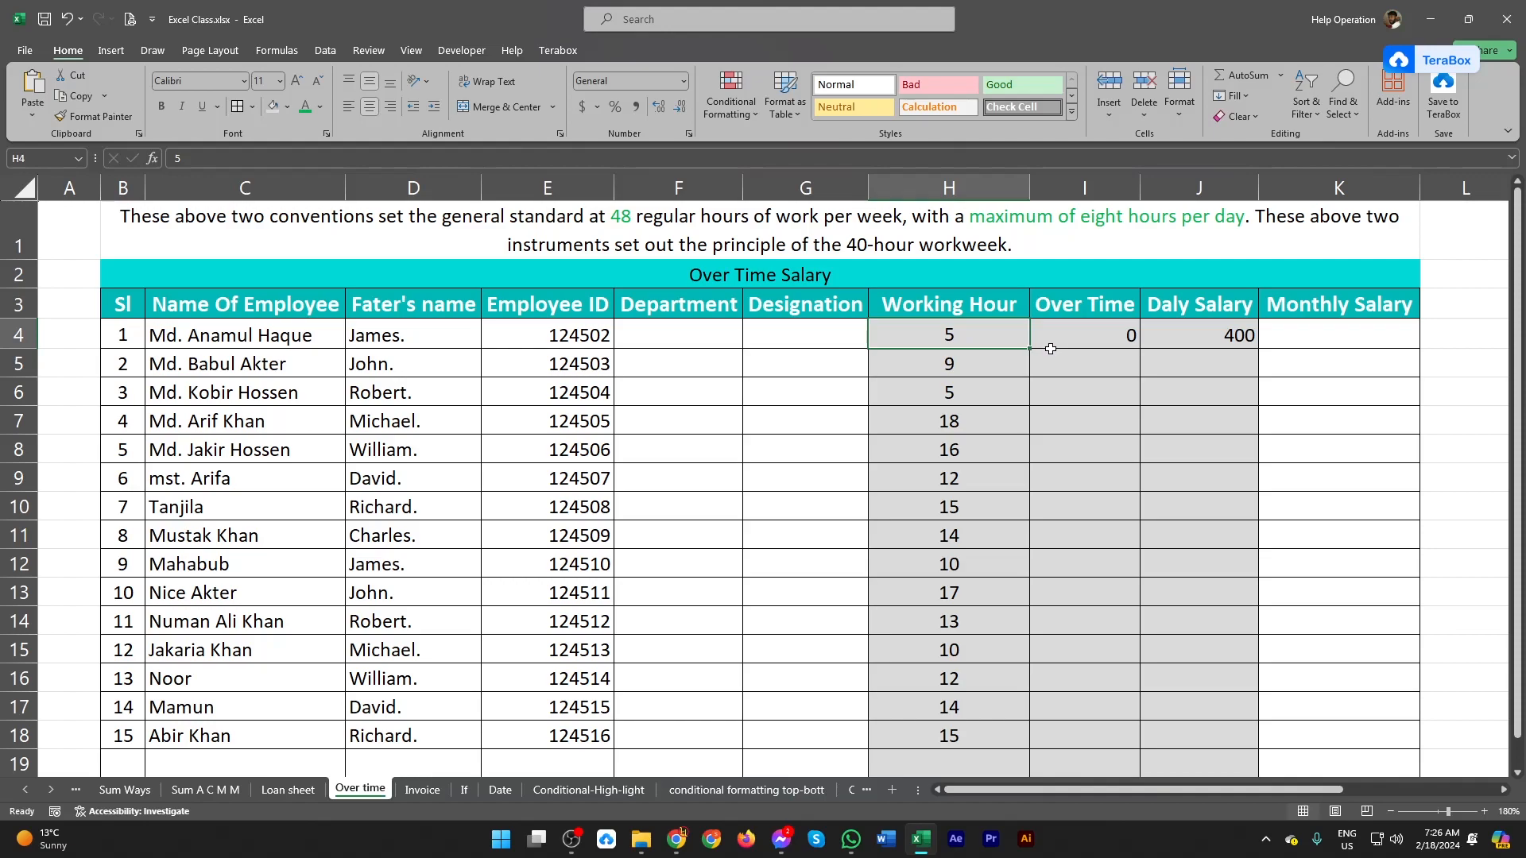
Change the value-if-false argument of the daily salary IF formula in J4 to H4*50
left_click(1189, 344)
double_click(1200, 340)
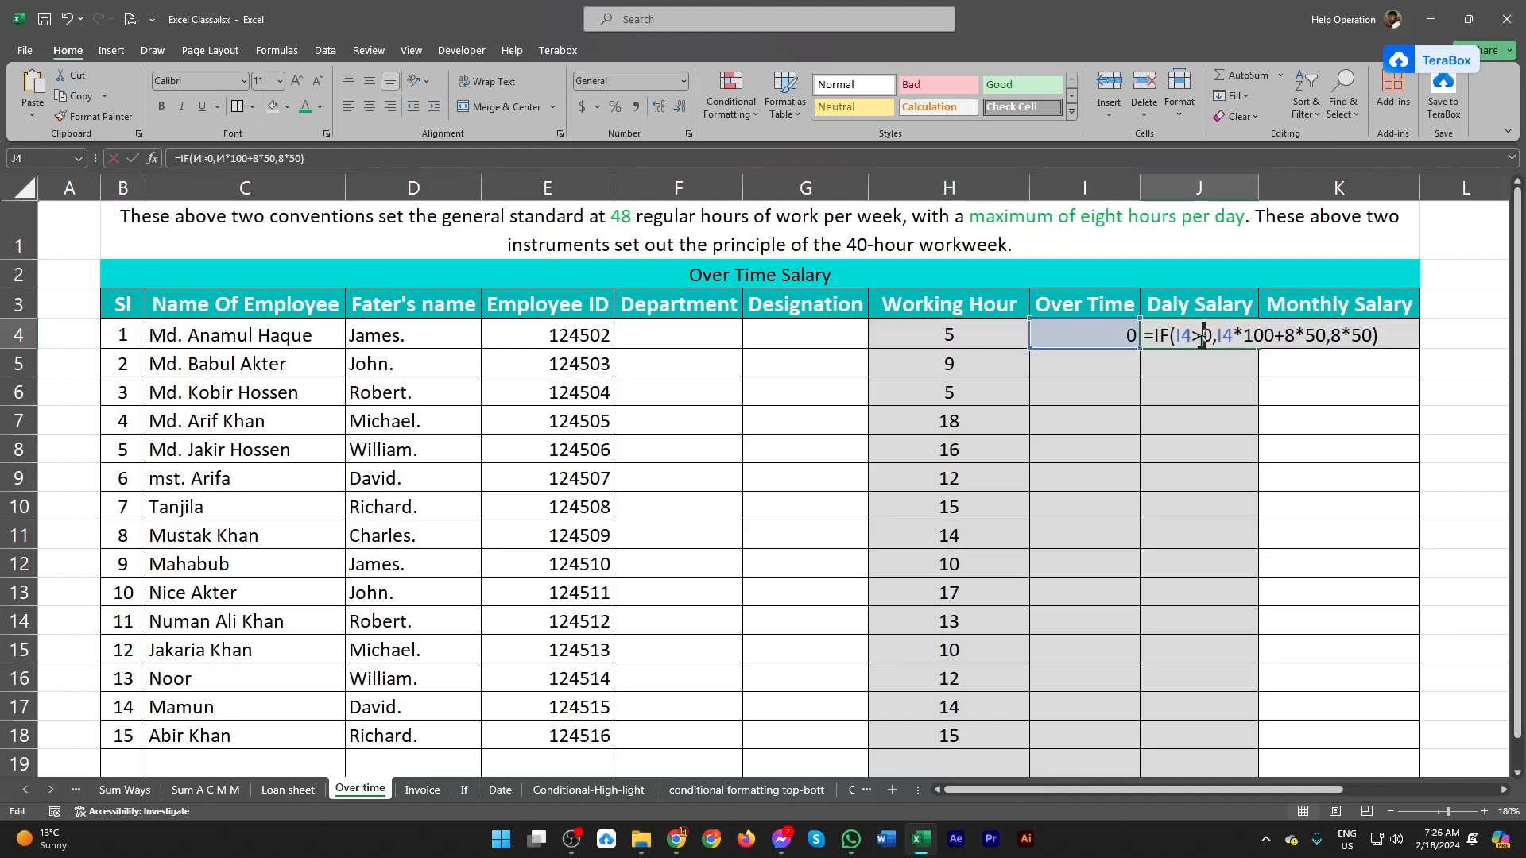
left_click(1336, 335)
key("Delete")
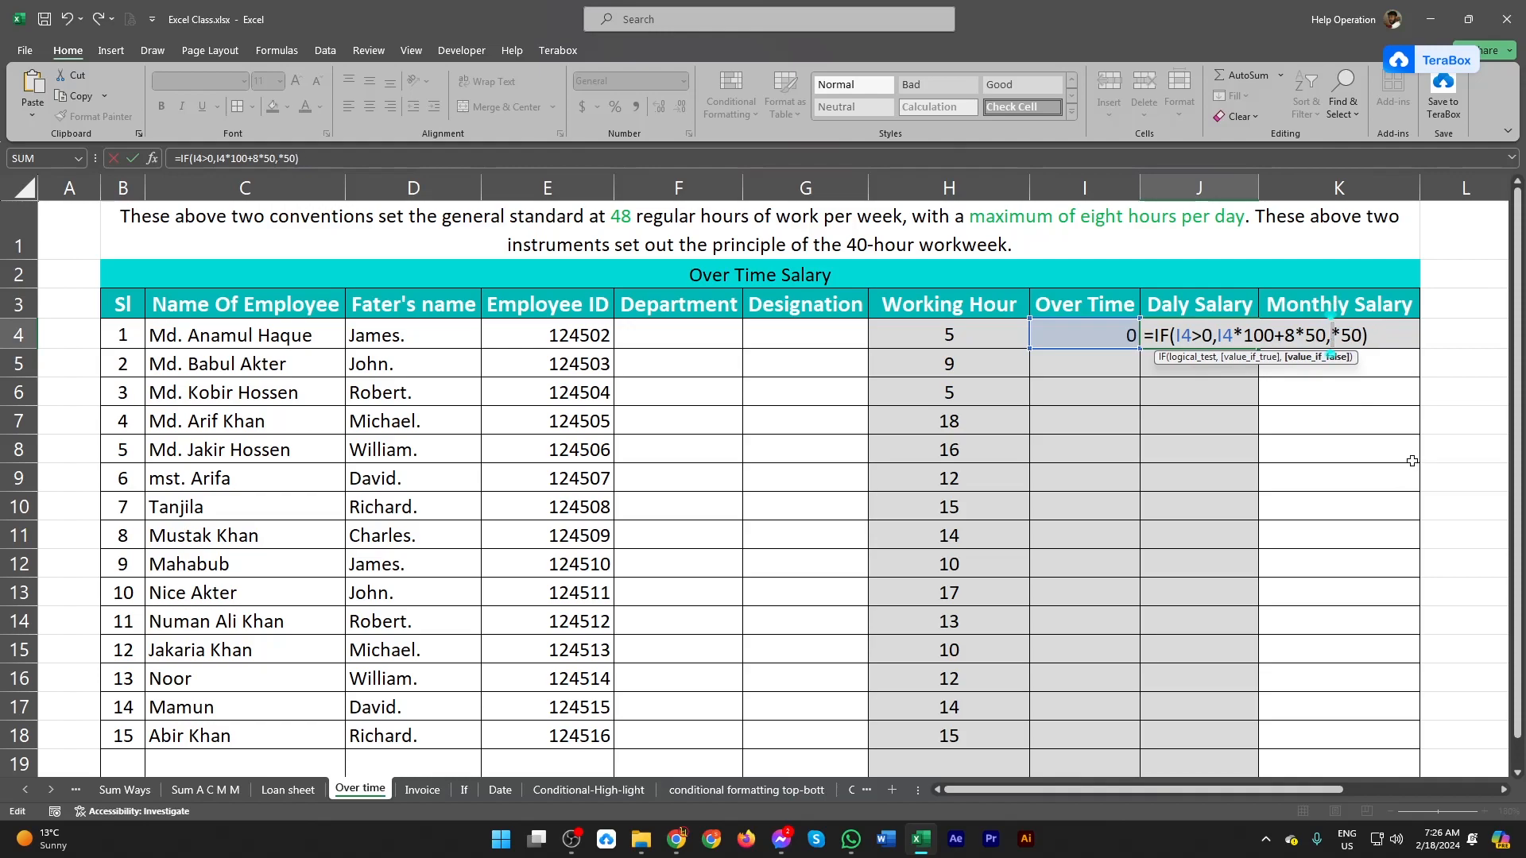
left_click(1003, 337)
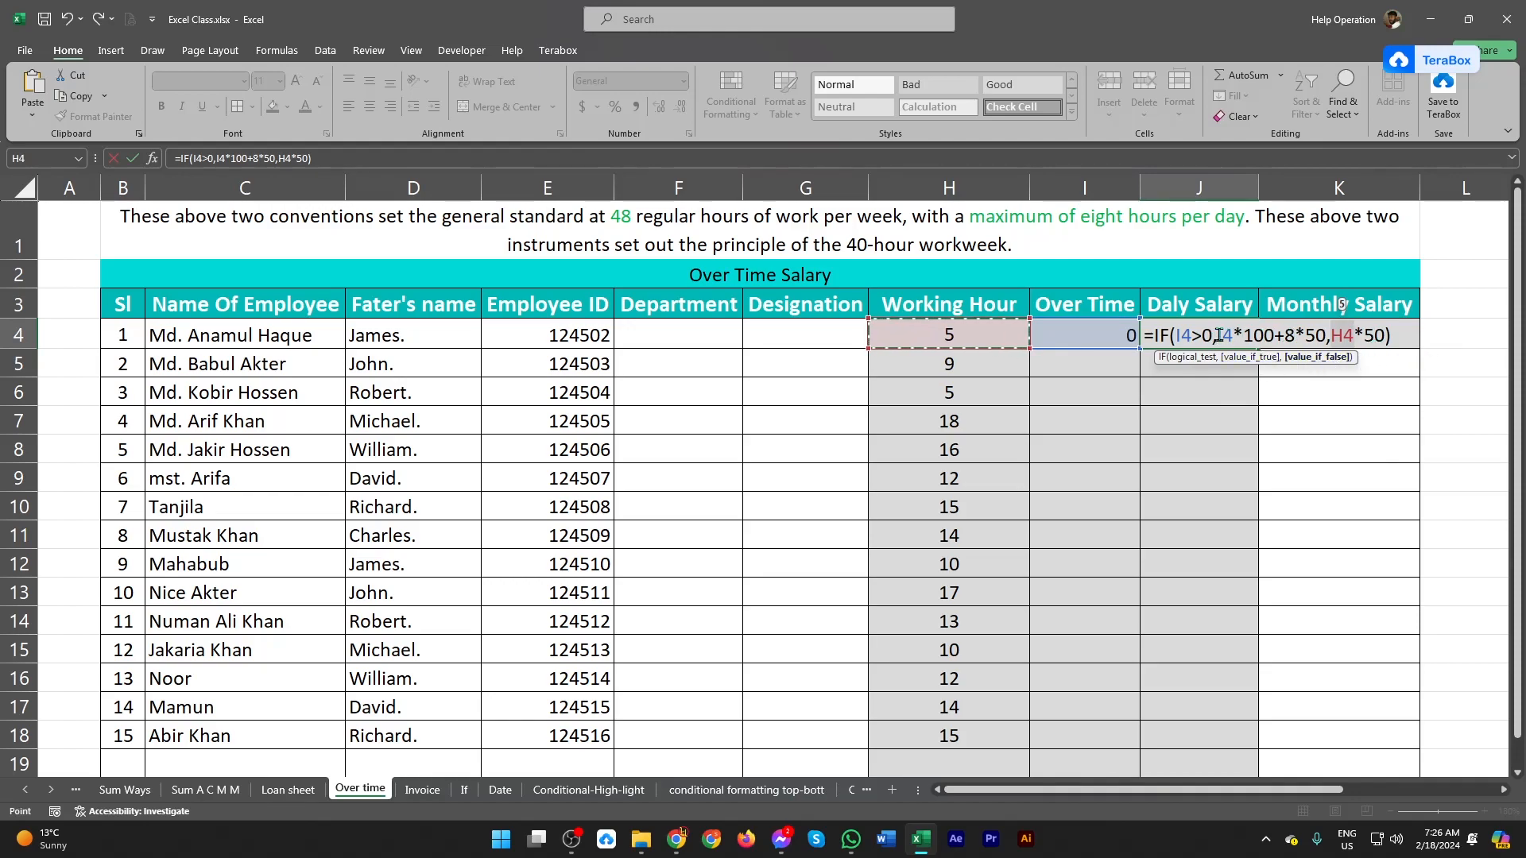
left_click(1260, 335)
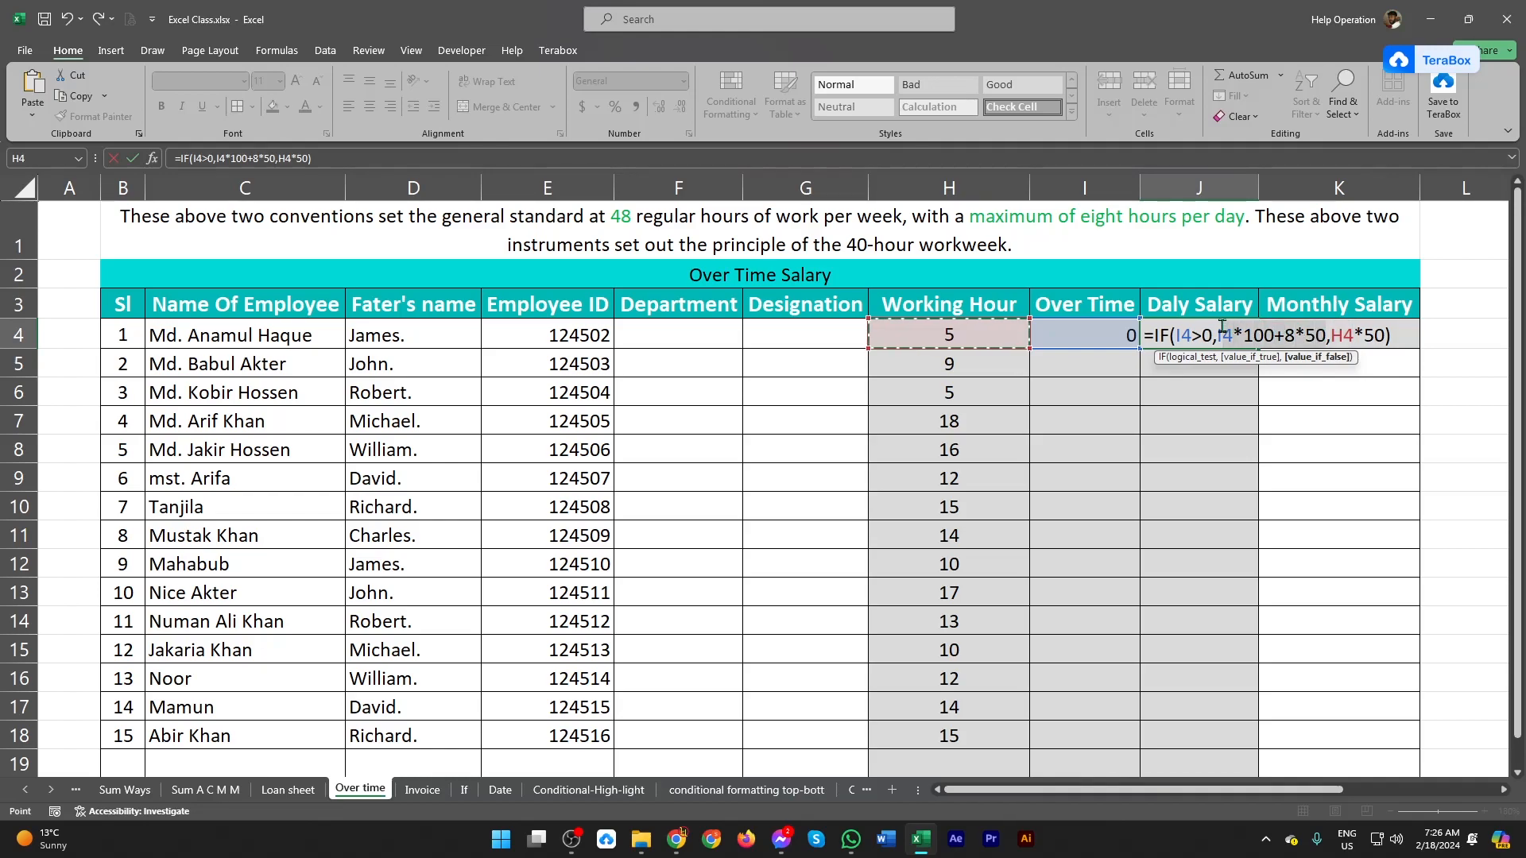
left_click(1356, 335)
left_click_drag(1356, 334, 1385, 335)
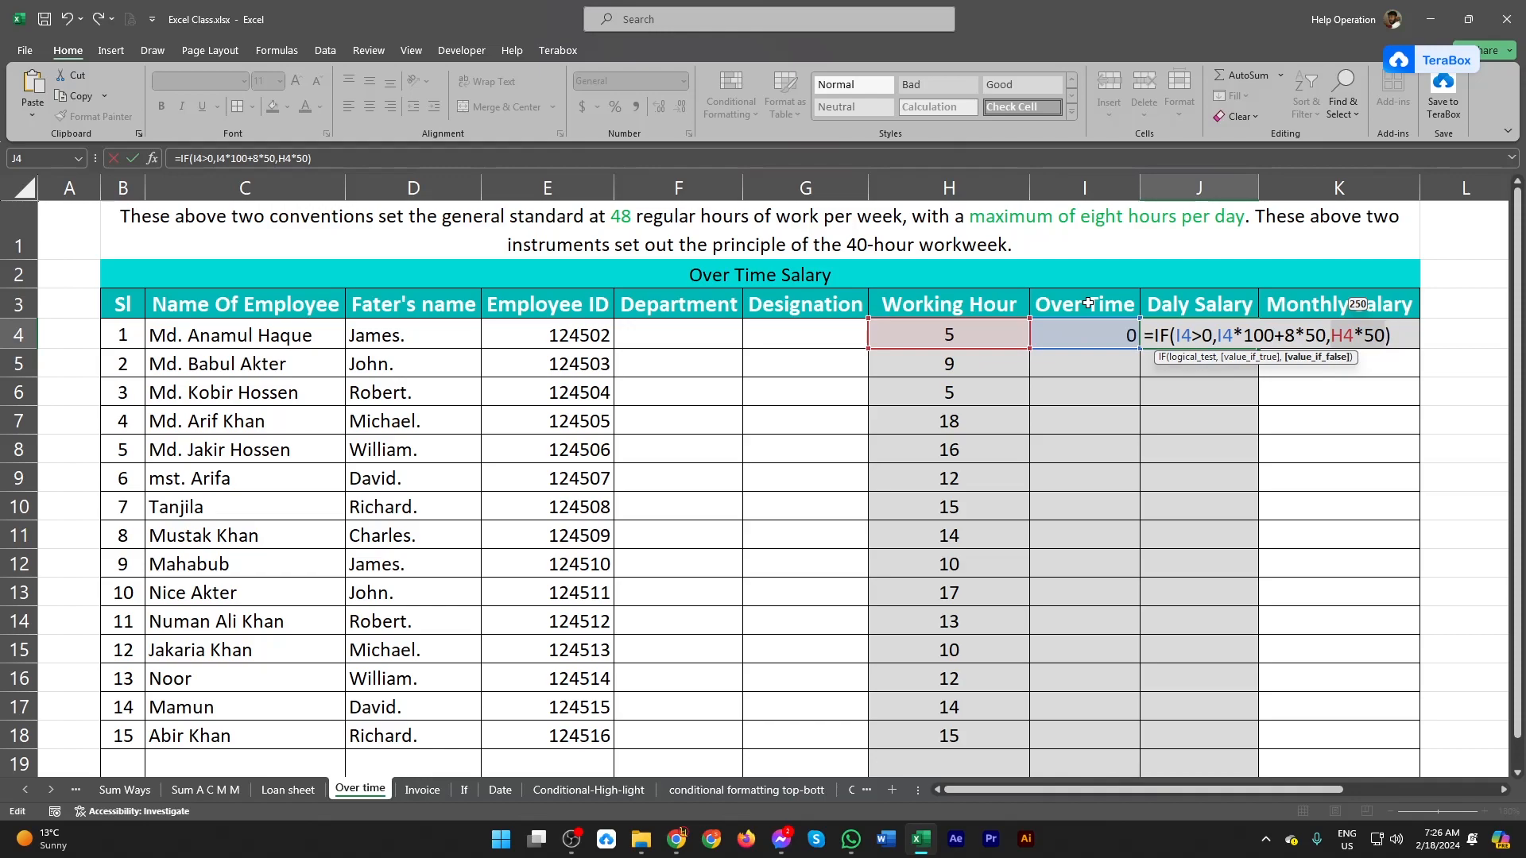
key("Return")
Test the revised daily salary formula by setting the working hours in H4 to 1 and then to 2
left_click(902, 314)
left_click(936, 343)
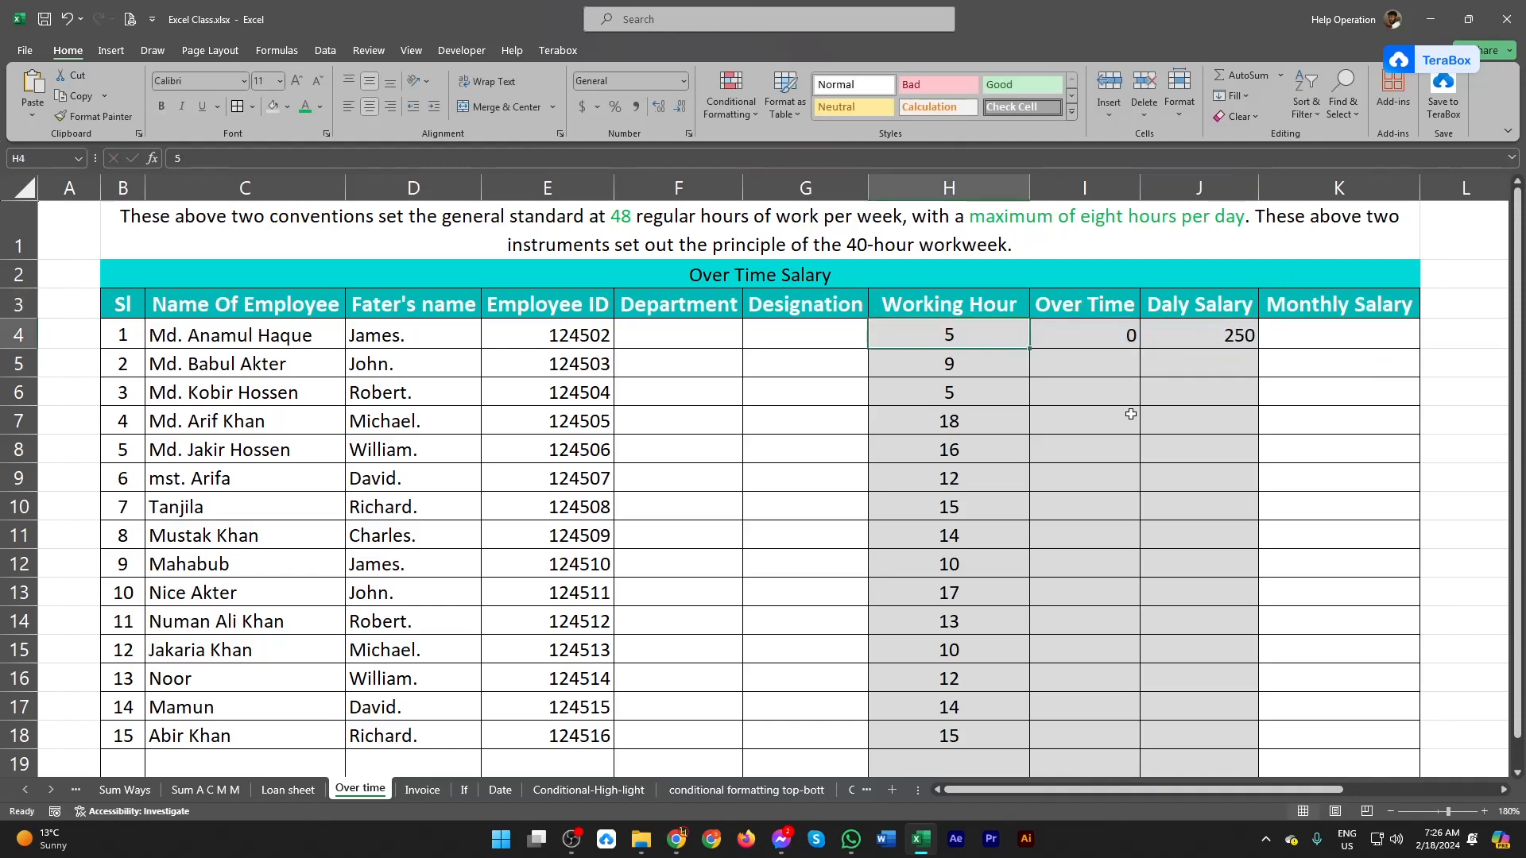
type("1")
key("Return")
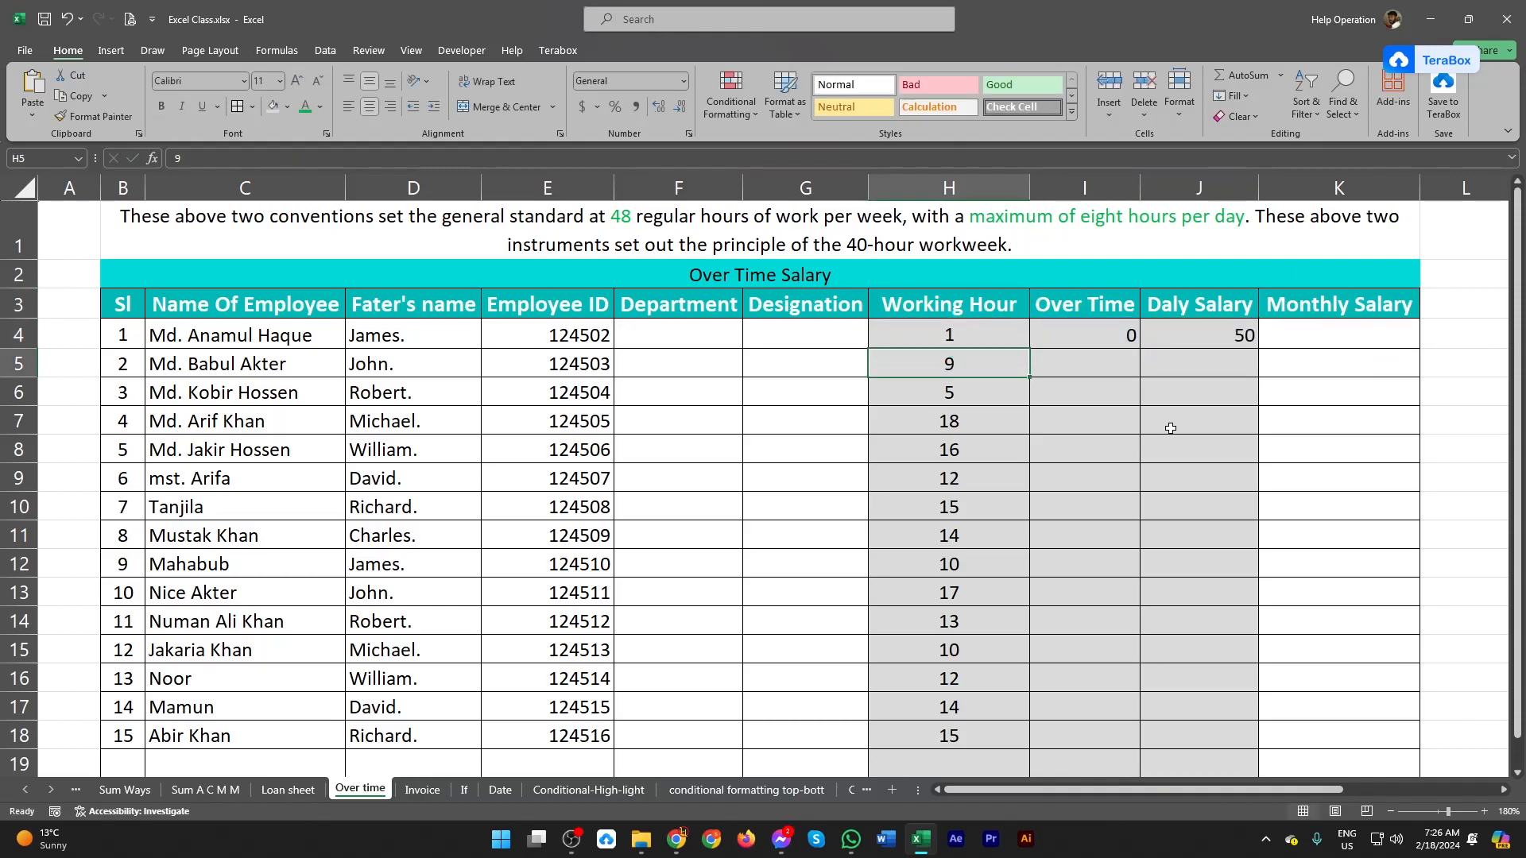
key("Up")
type("2")
key("Return")
Fill the overtime and daily salary formulas from I4:J4 down to row 18 for all employees
left_click_drag(1124, 336, 1237, 741)
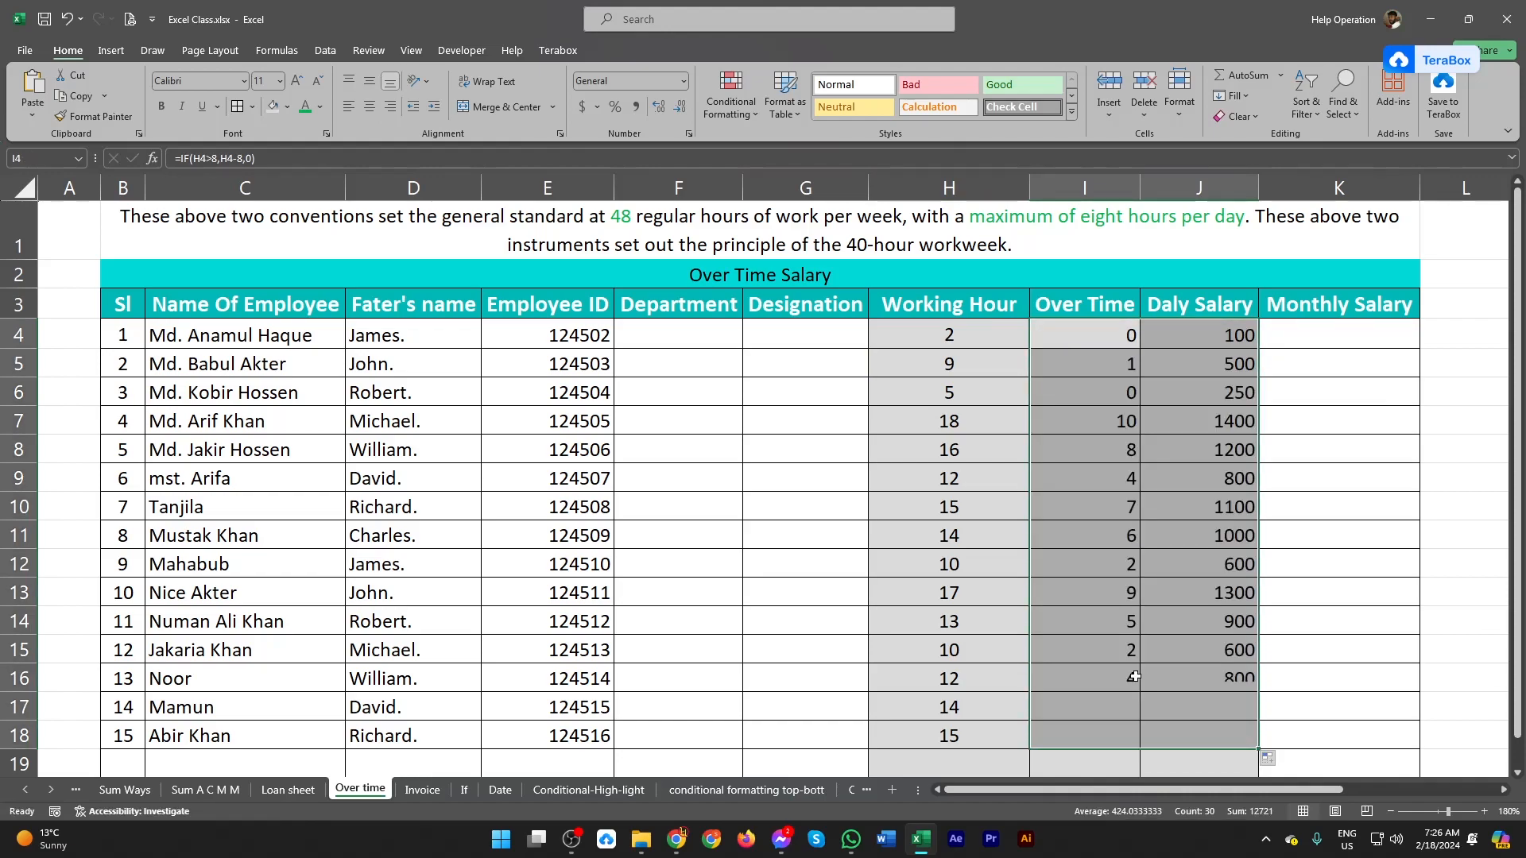
left_click(1136, 680)
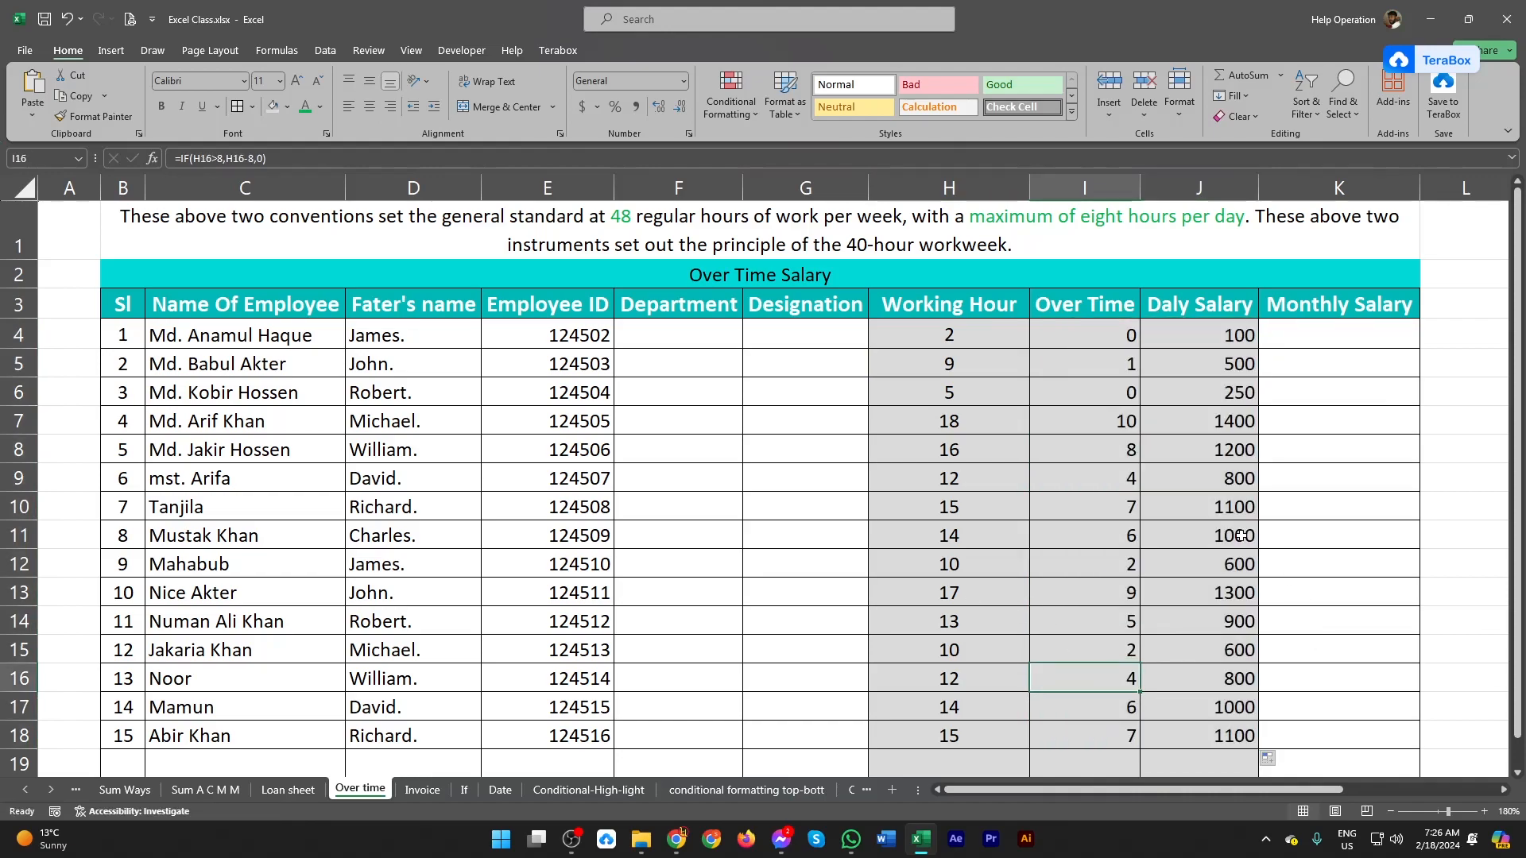
Set the working hours in H4 to 8 and check the overtime and daily salary formulas in row 7
left_click(912, 332)
type("8")
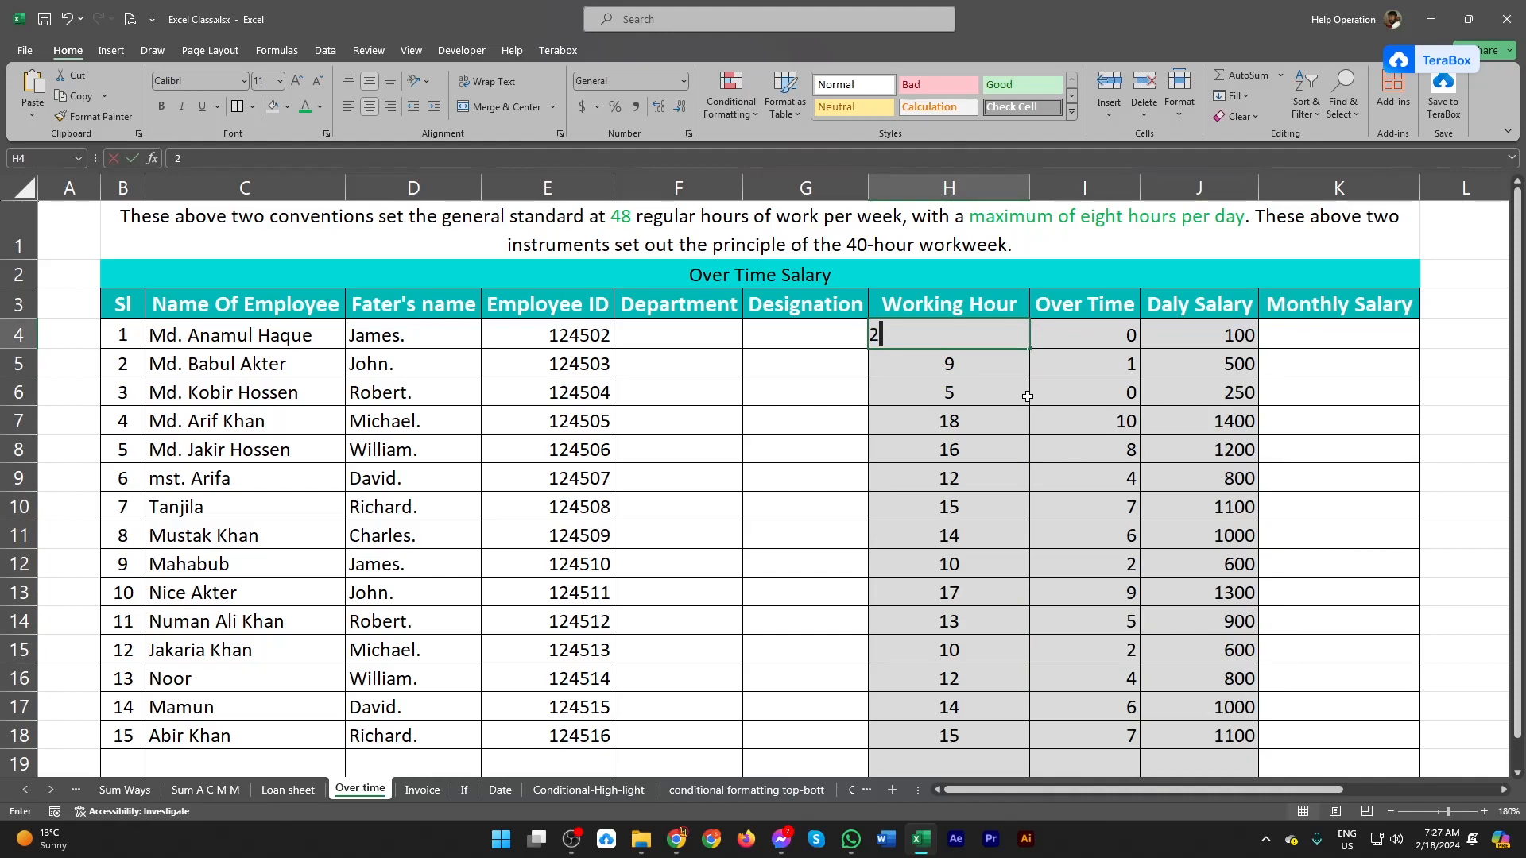
key("Return")
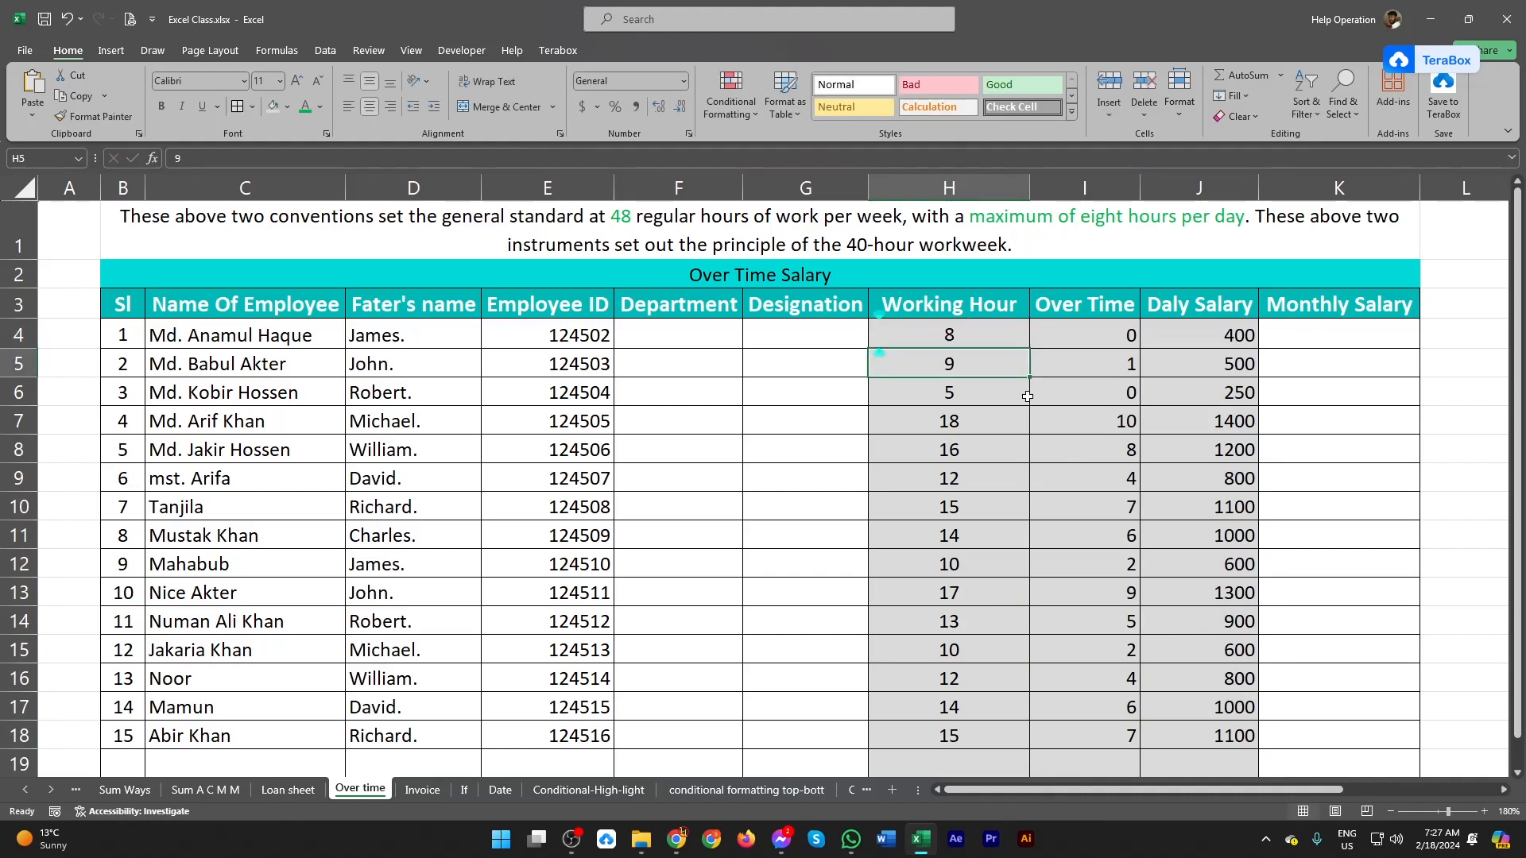
left_click(1104, 424)
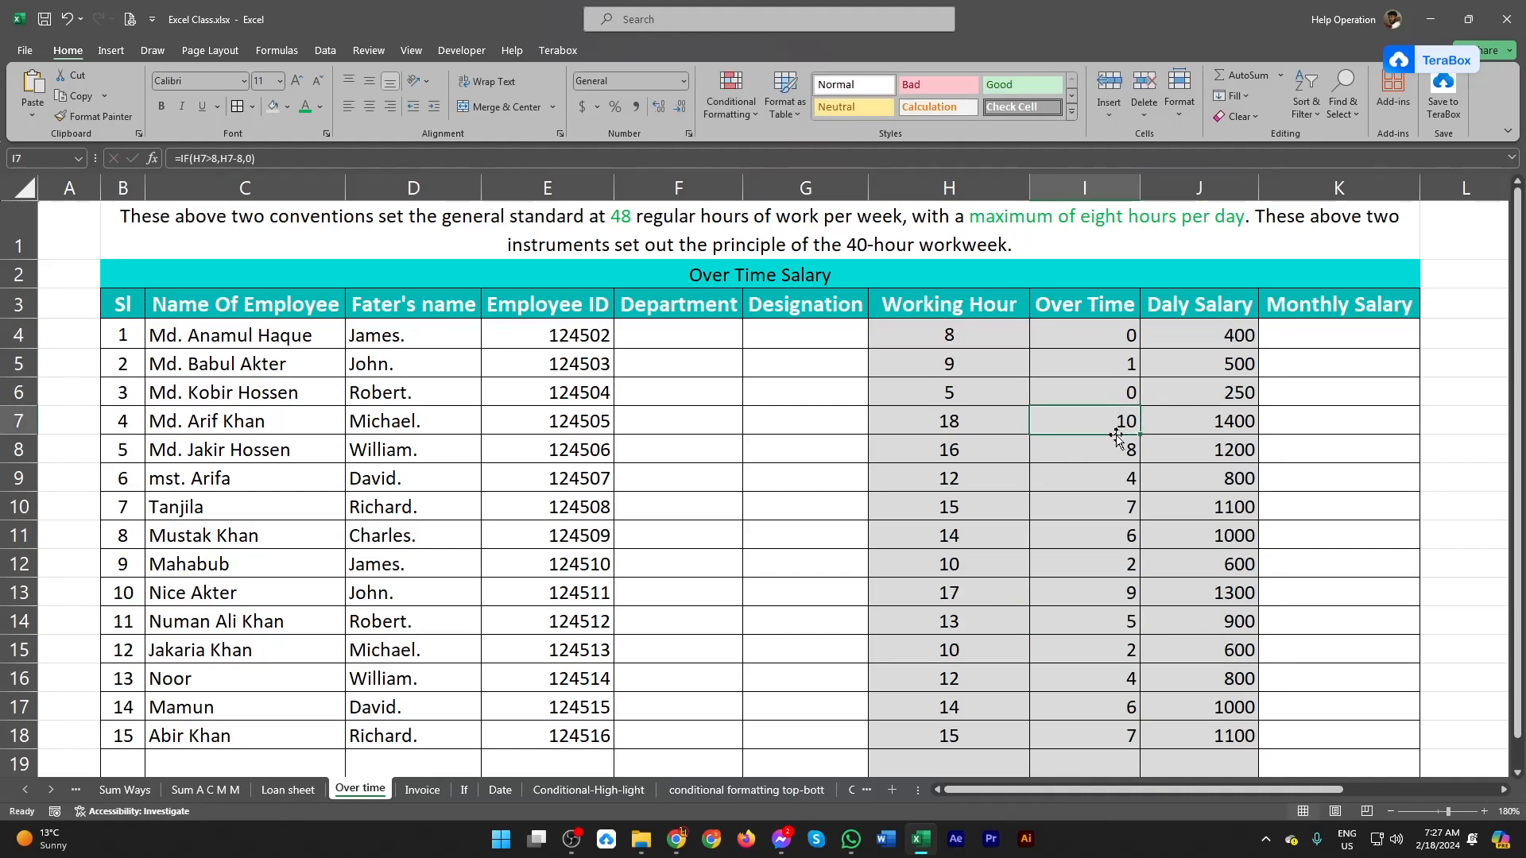
left_click(932, 415)
left_click(1136, 426)
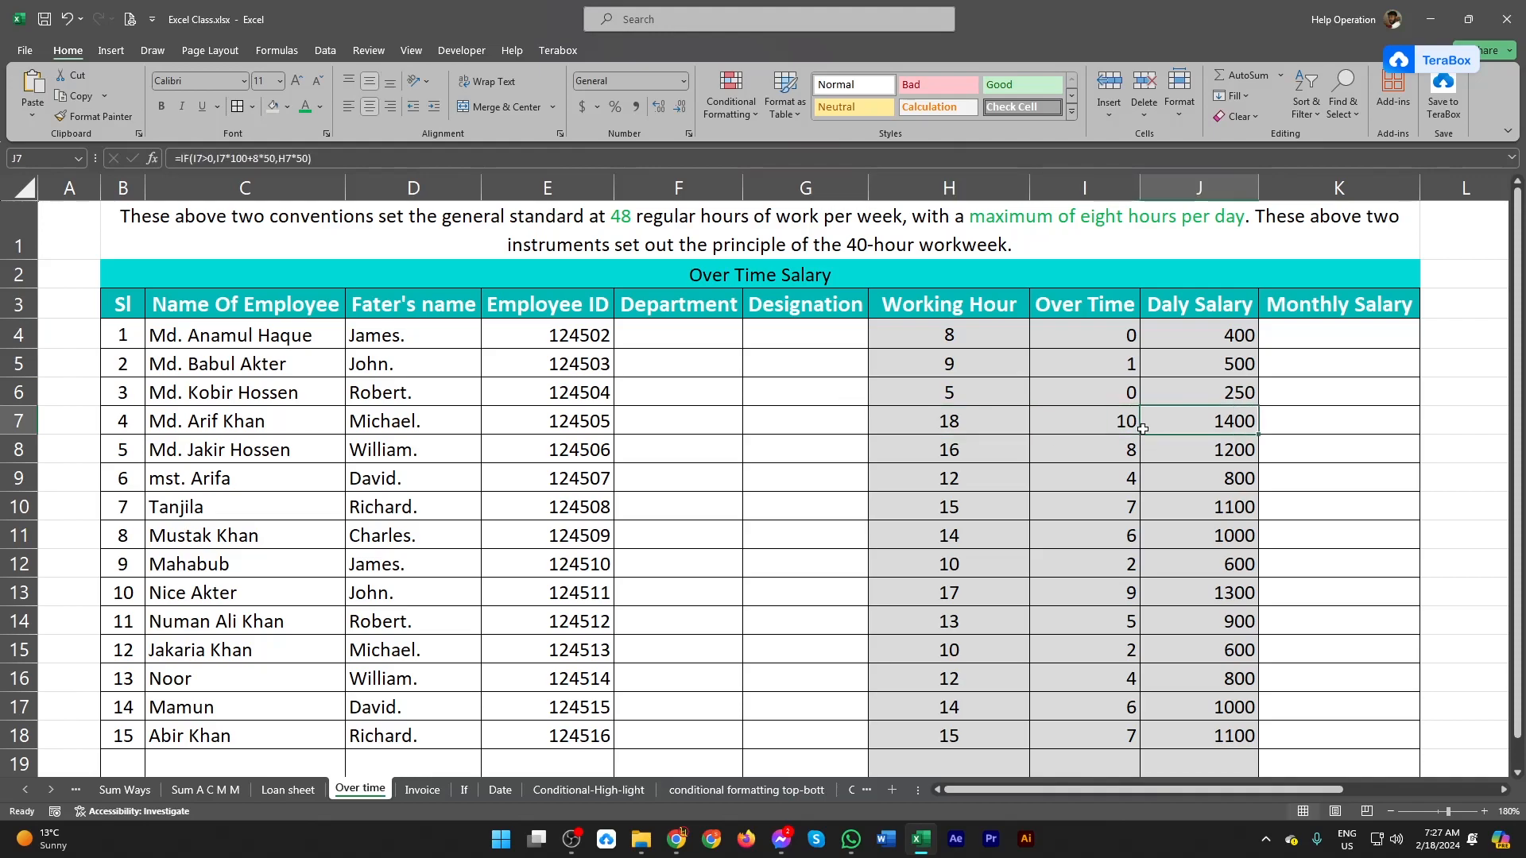
left_click(1222, 429)
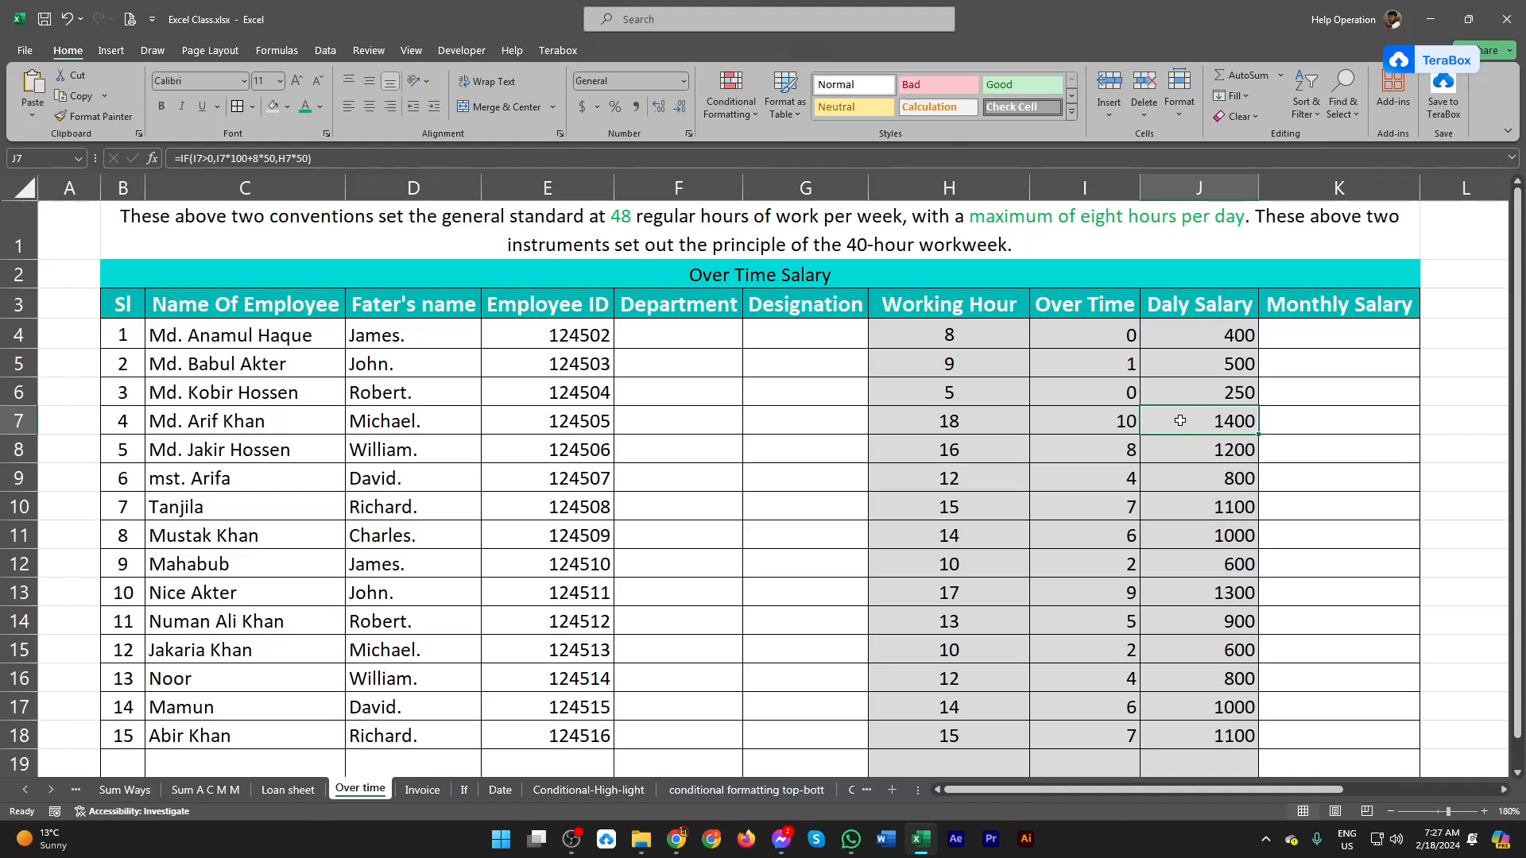
Enter the formula =J4*26 in K4 to calculate the first employee's monthly salary
left_click(1271, 337)
type("=")
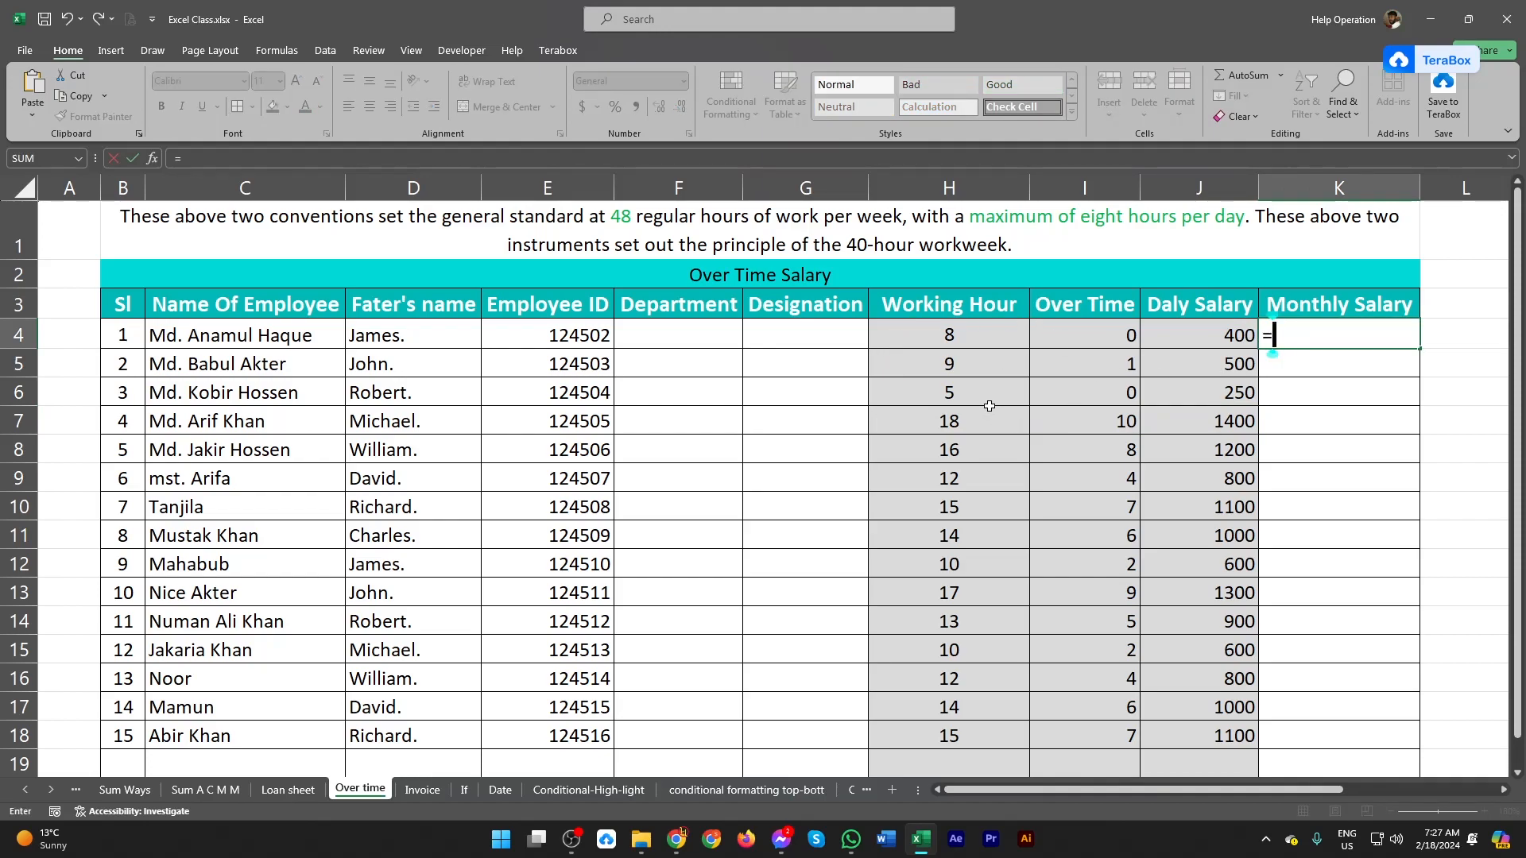
left_click(1188, 338)
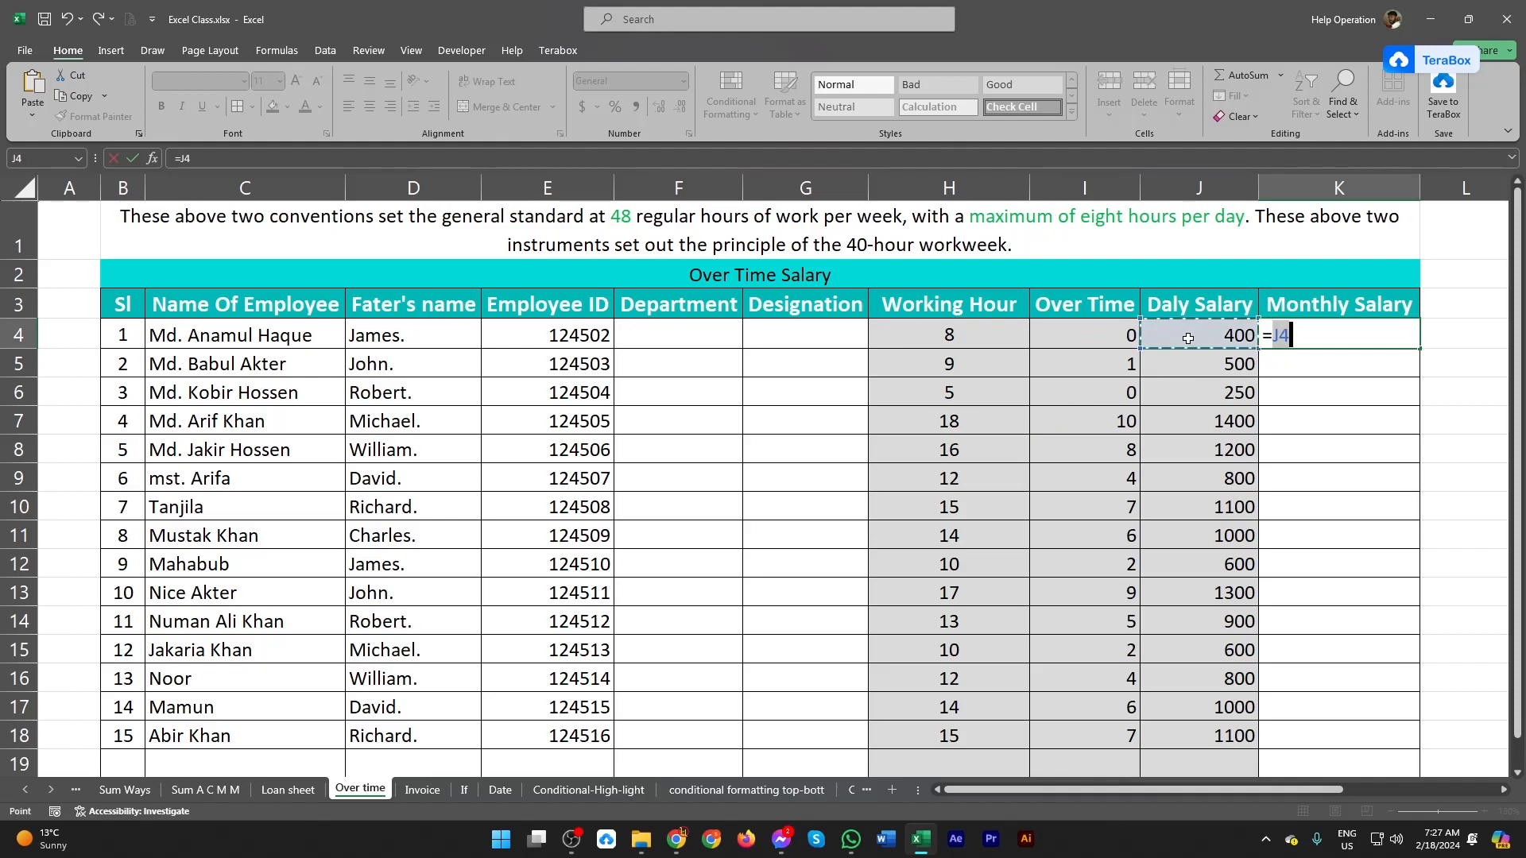
type("*26")
key("Return")
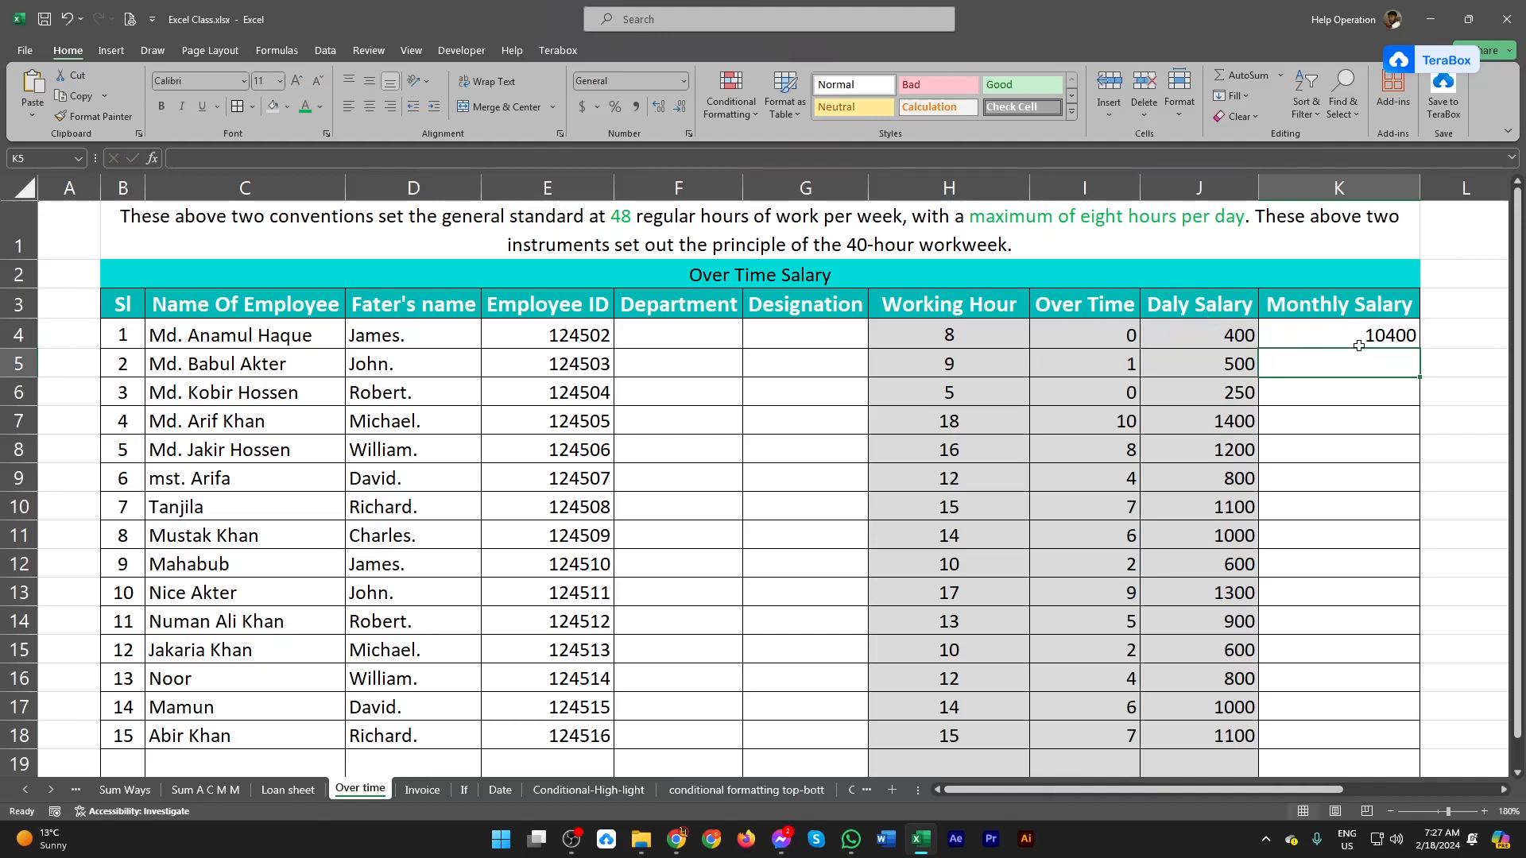
Fill the monthly salary formula from K4 down to K18 and check the copied formula in K7
left_click(1358, 346)
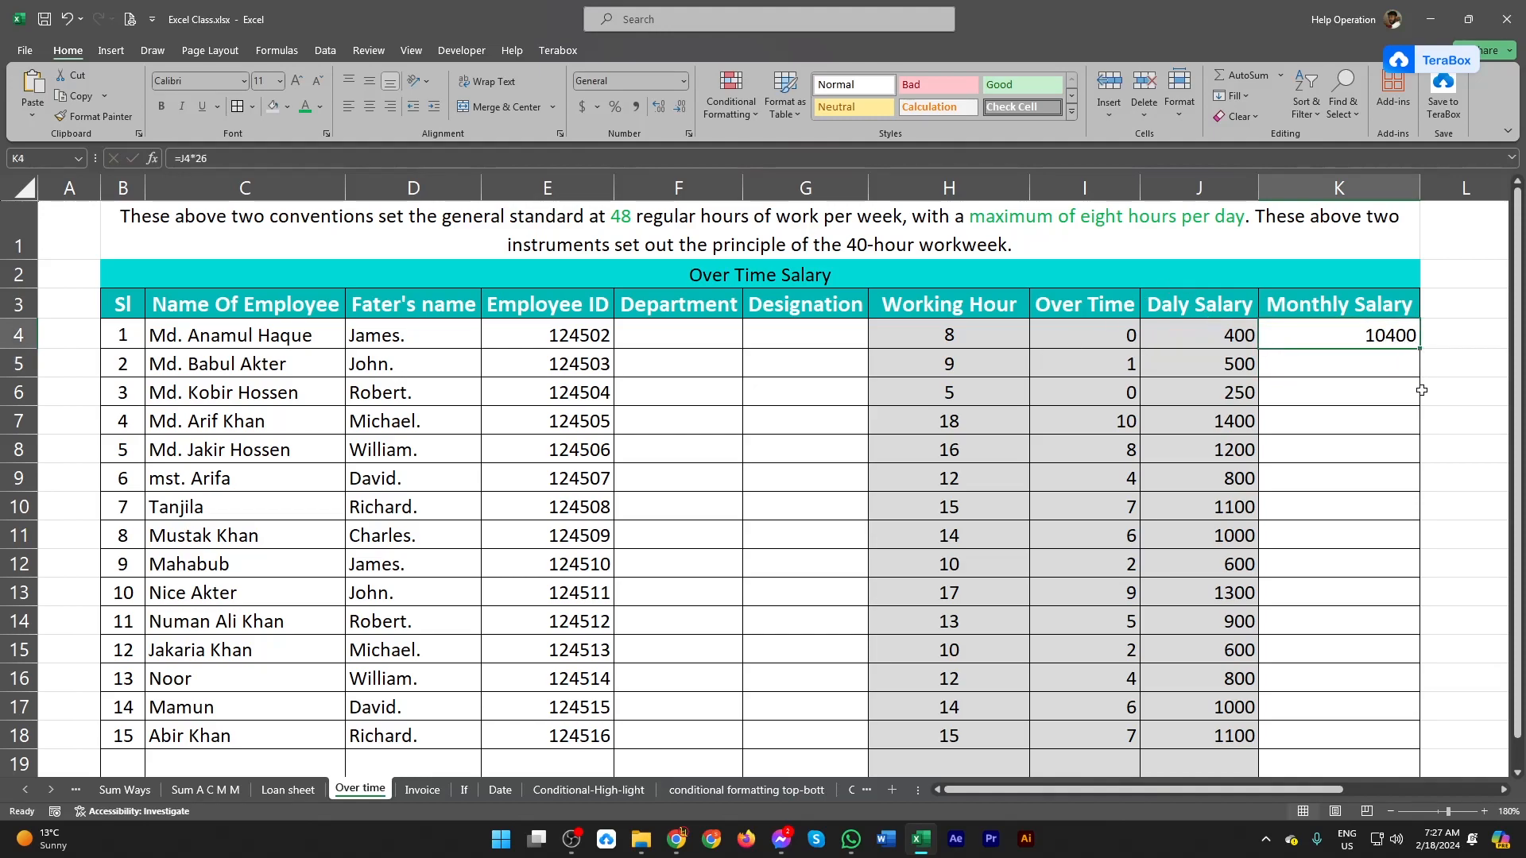
left_click_drag(1420, 348, 1343, 759)
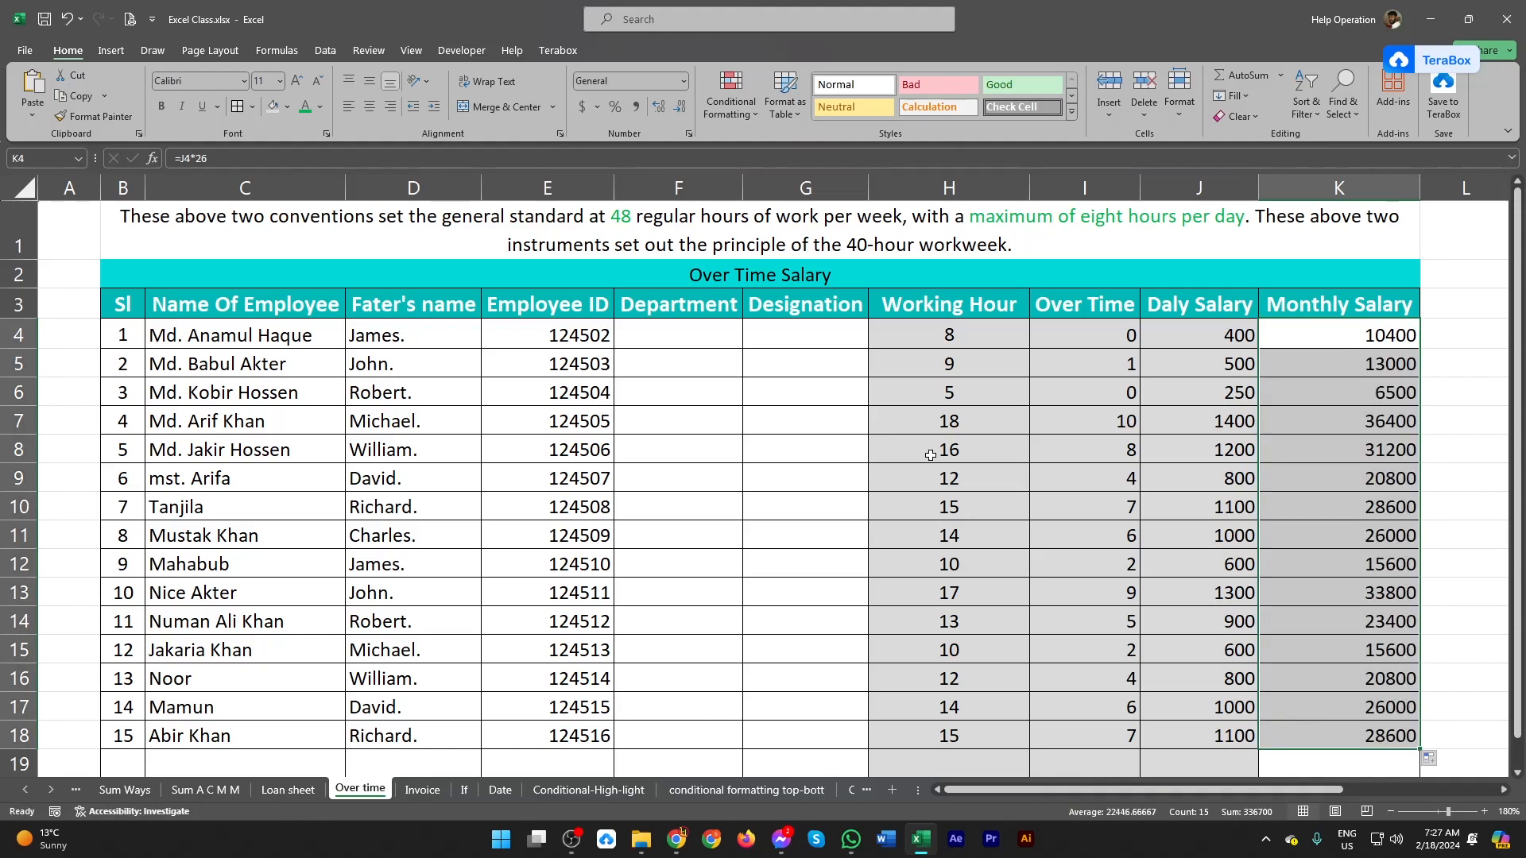
left_click_drag(991, 430, 1317, 439)
left_click(1361, 429)
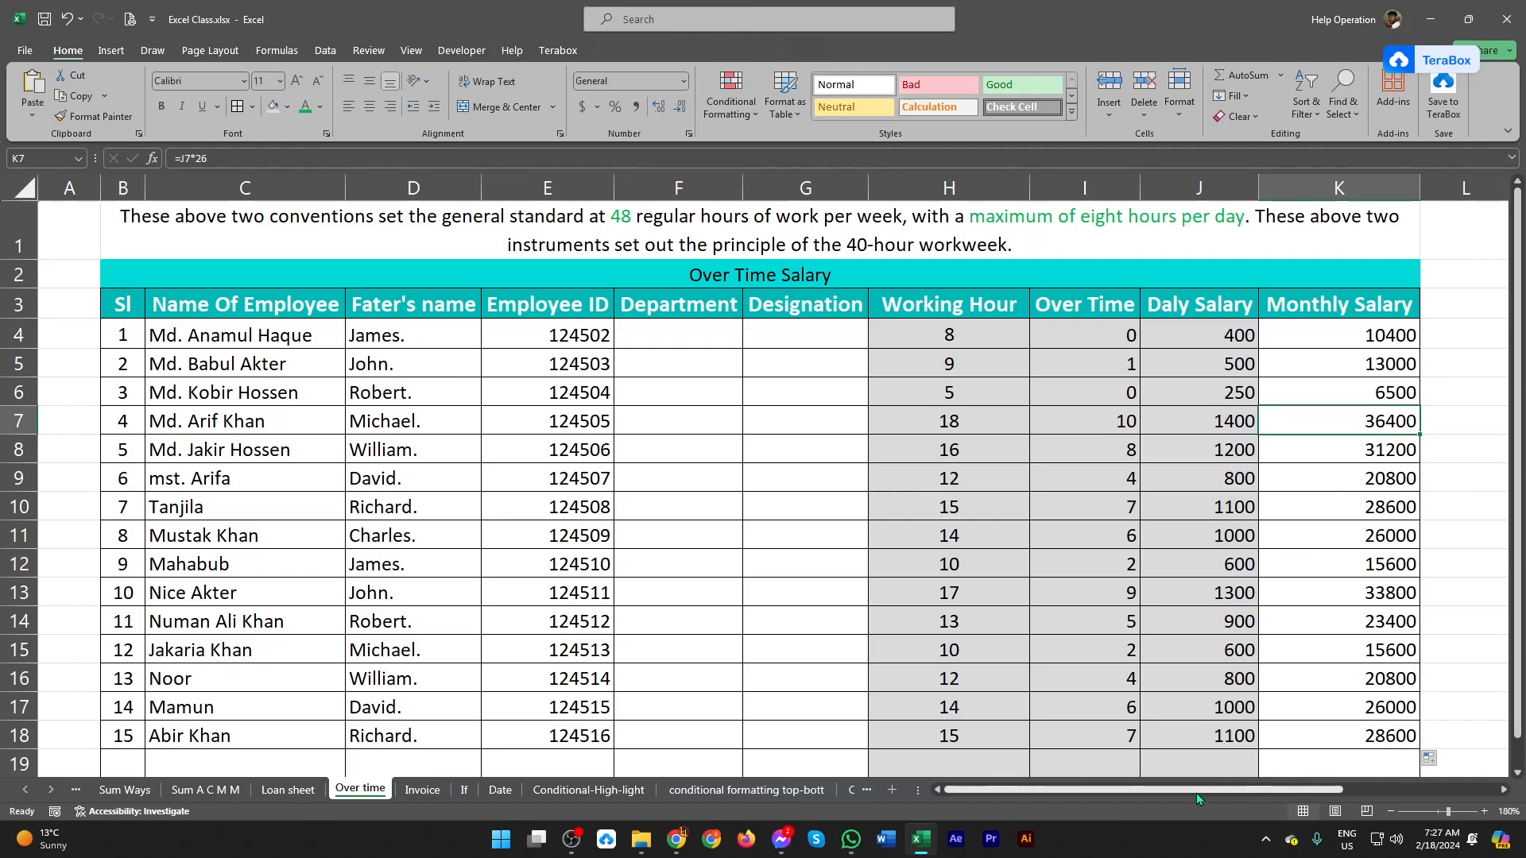
Examine the time-unit table in M3:N9, from Second to Whole Life, and return to the salary table
left_click_drag(1196, 795, 1317, 785)
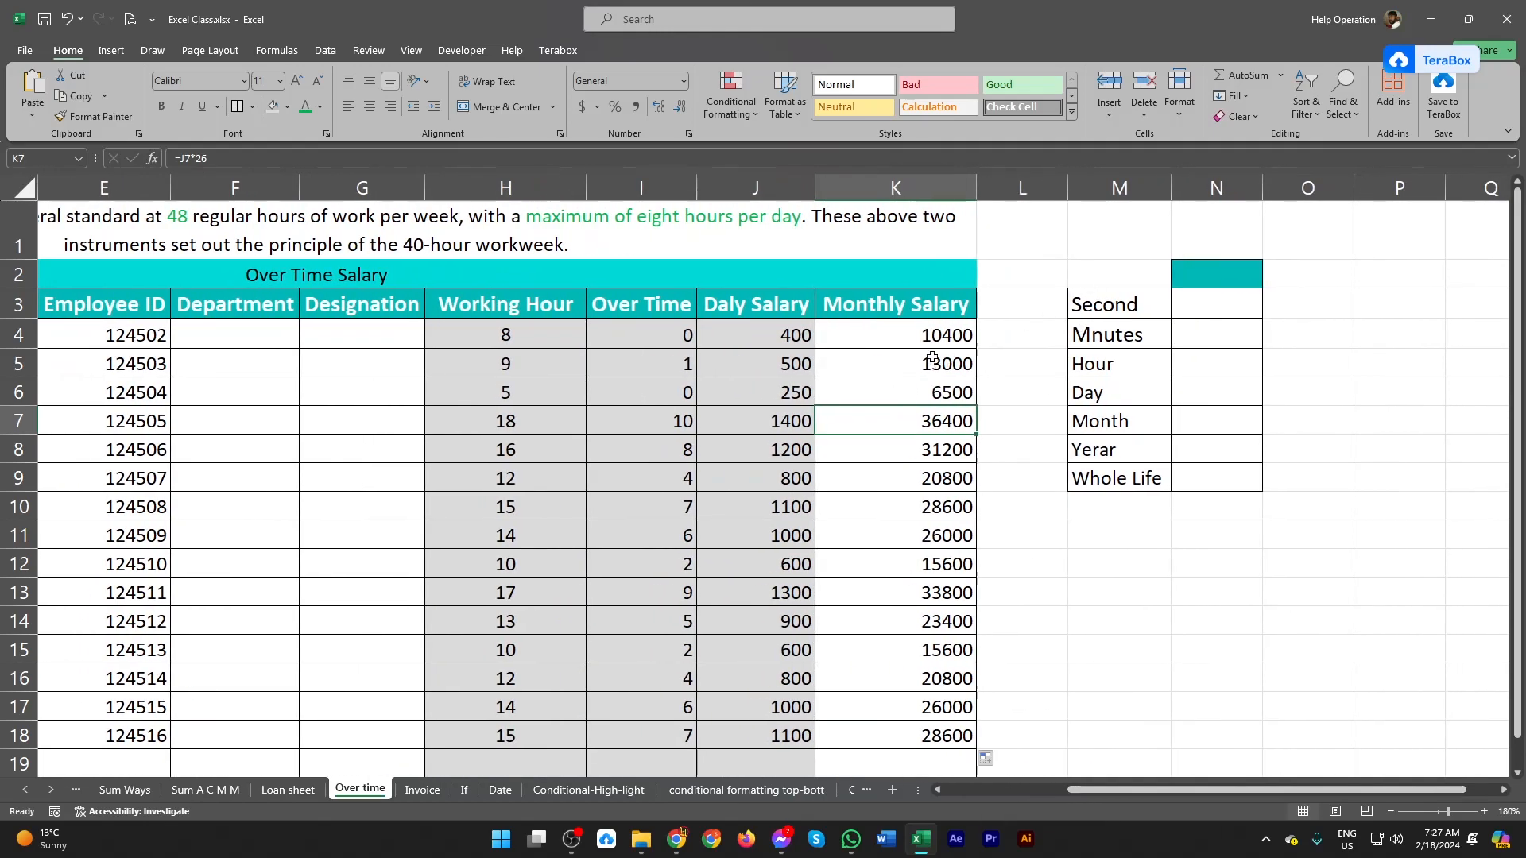
left_click(1228, 326)
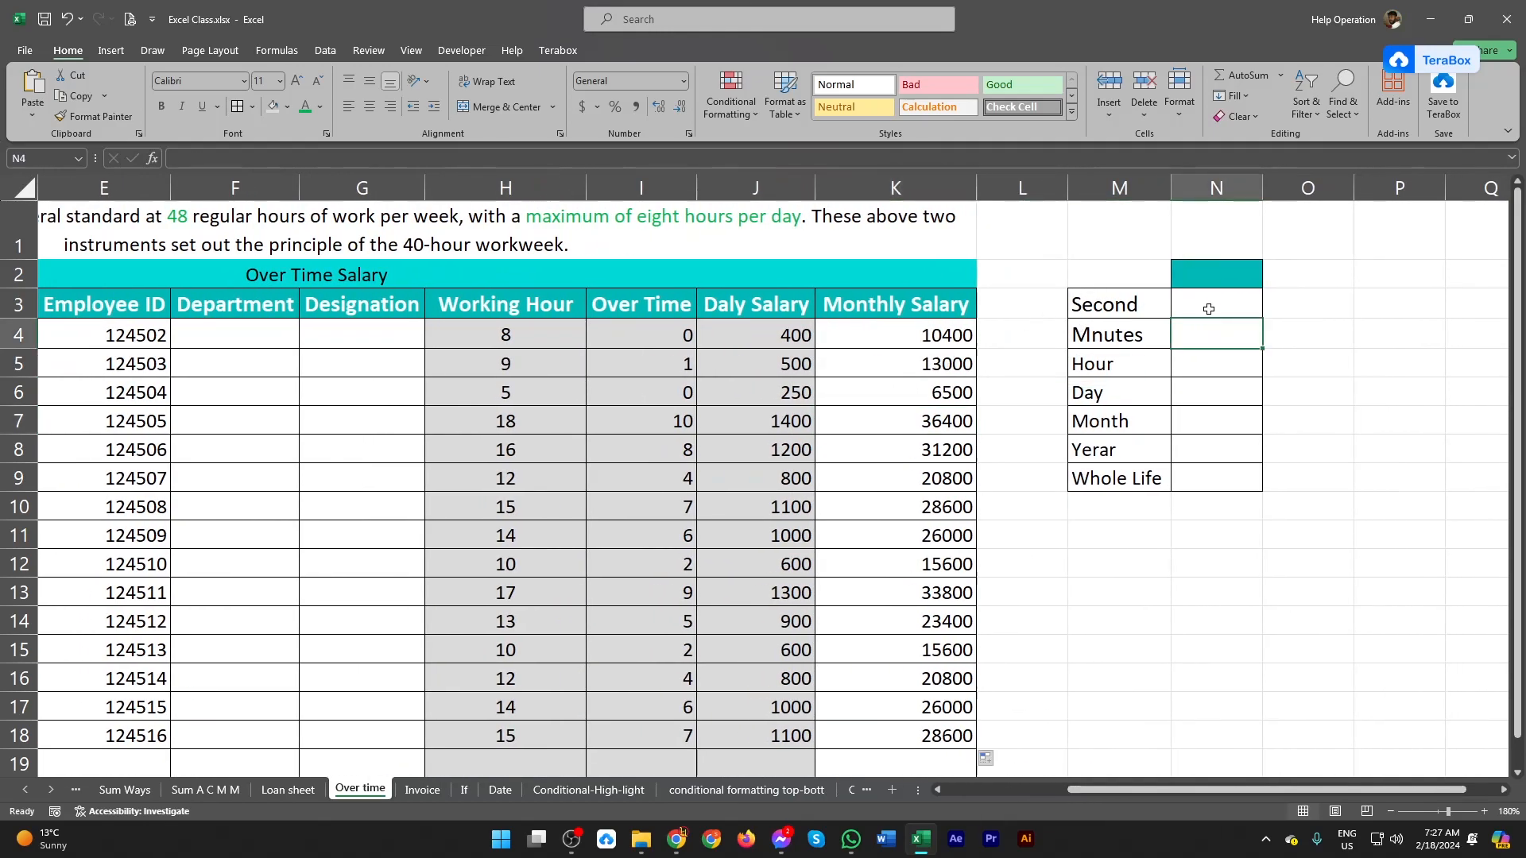
left_click(1205, 370)
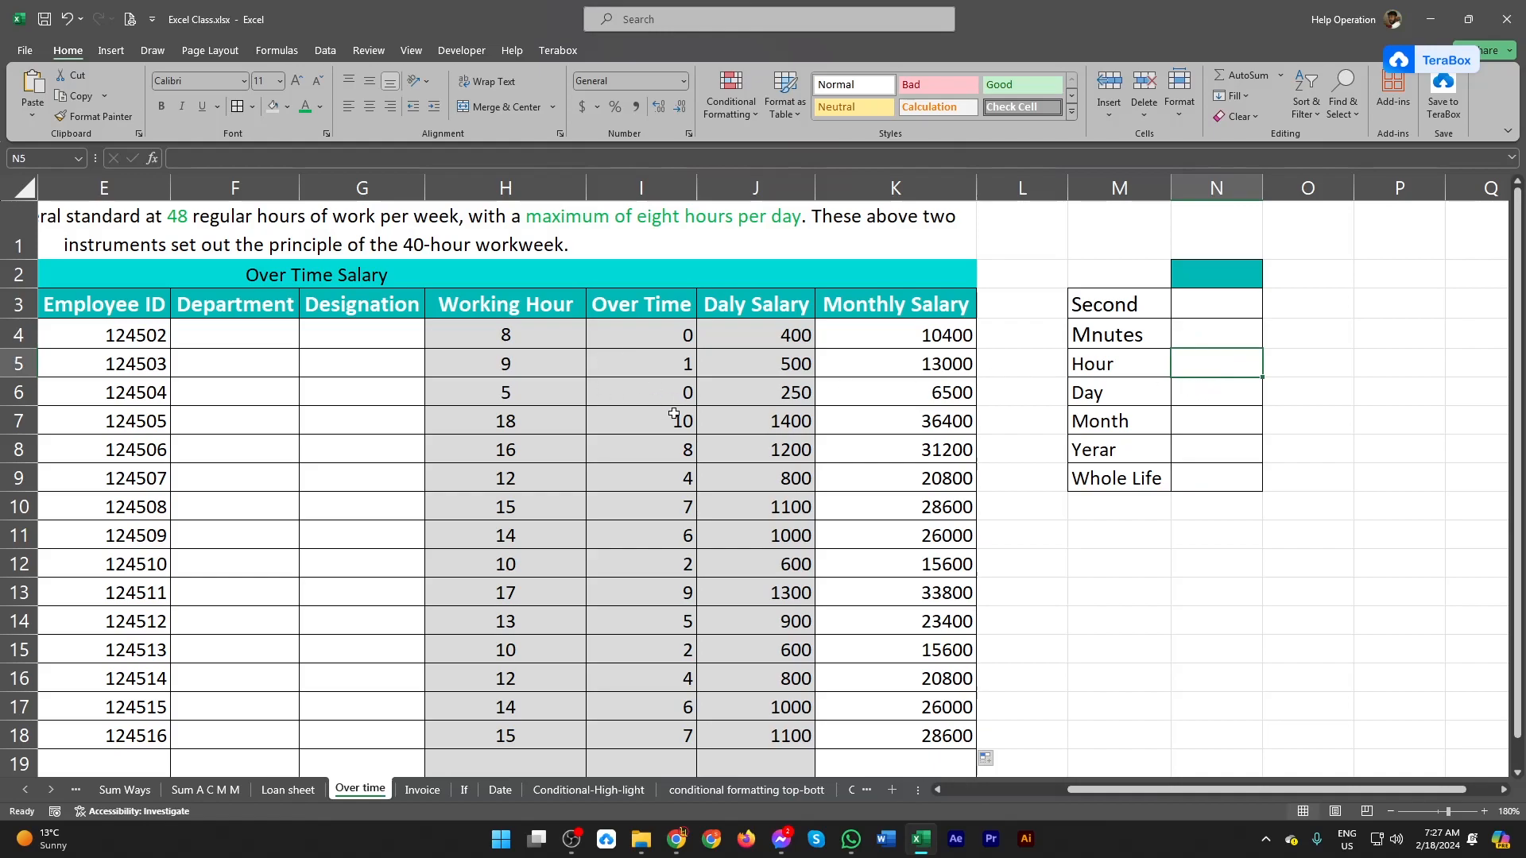
left_click(1185, 394)
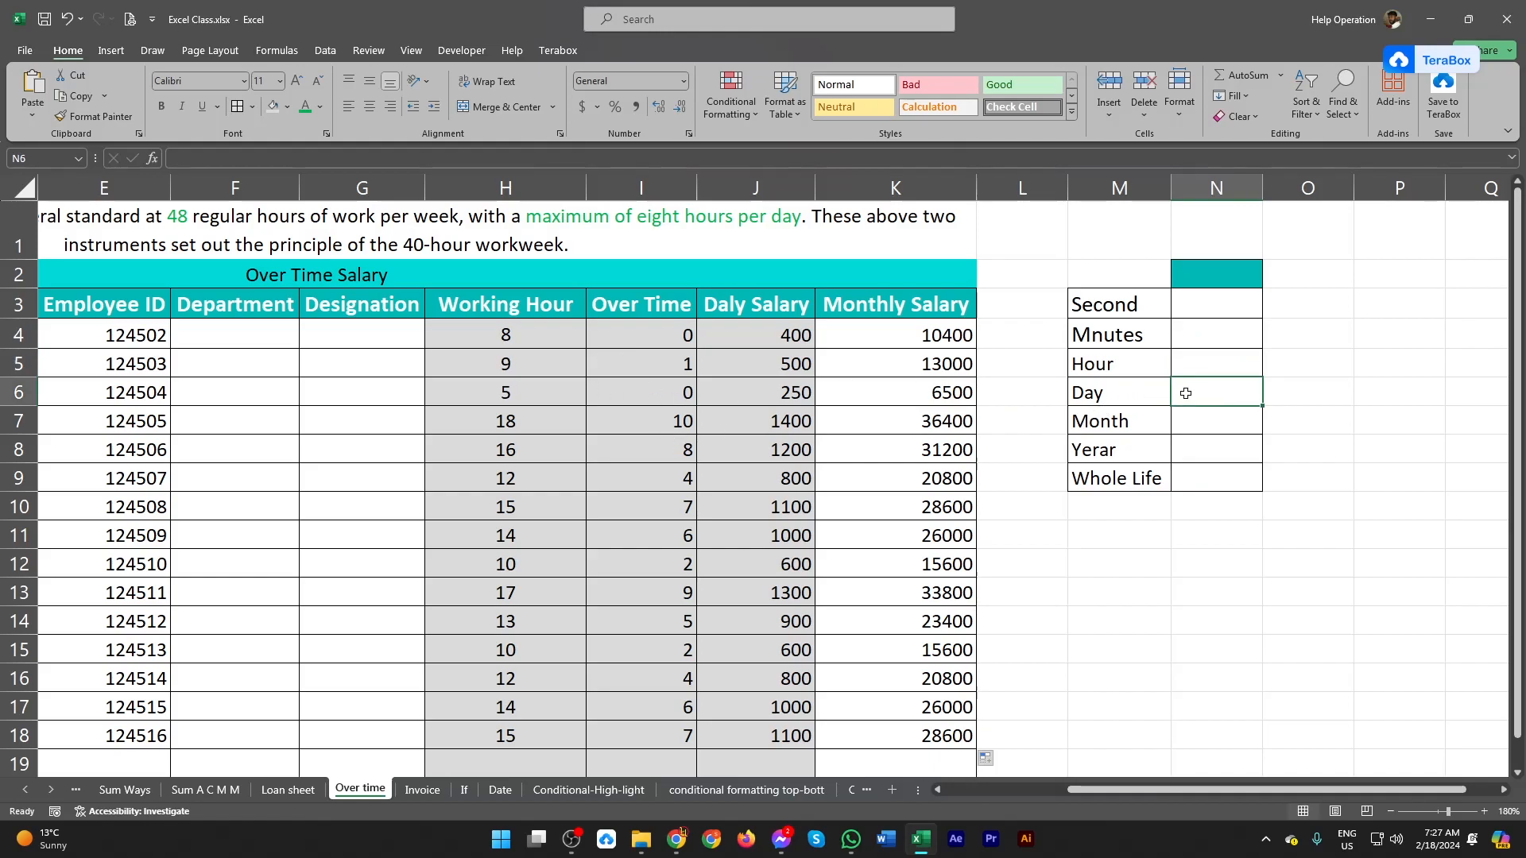
left_click(1185, 427)
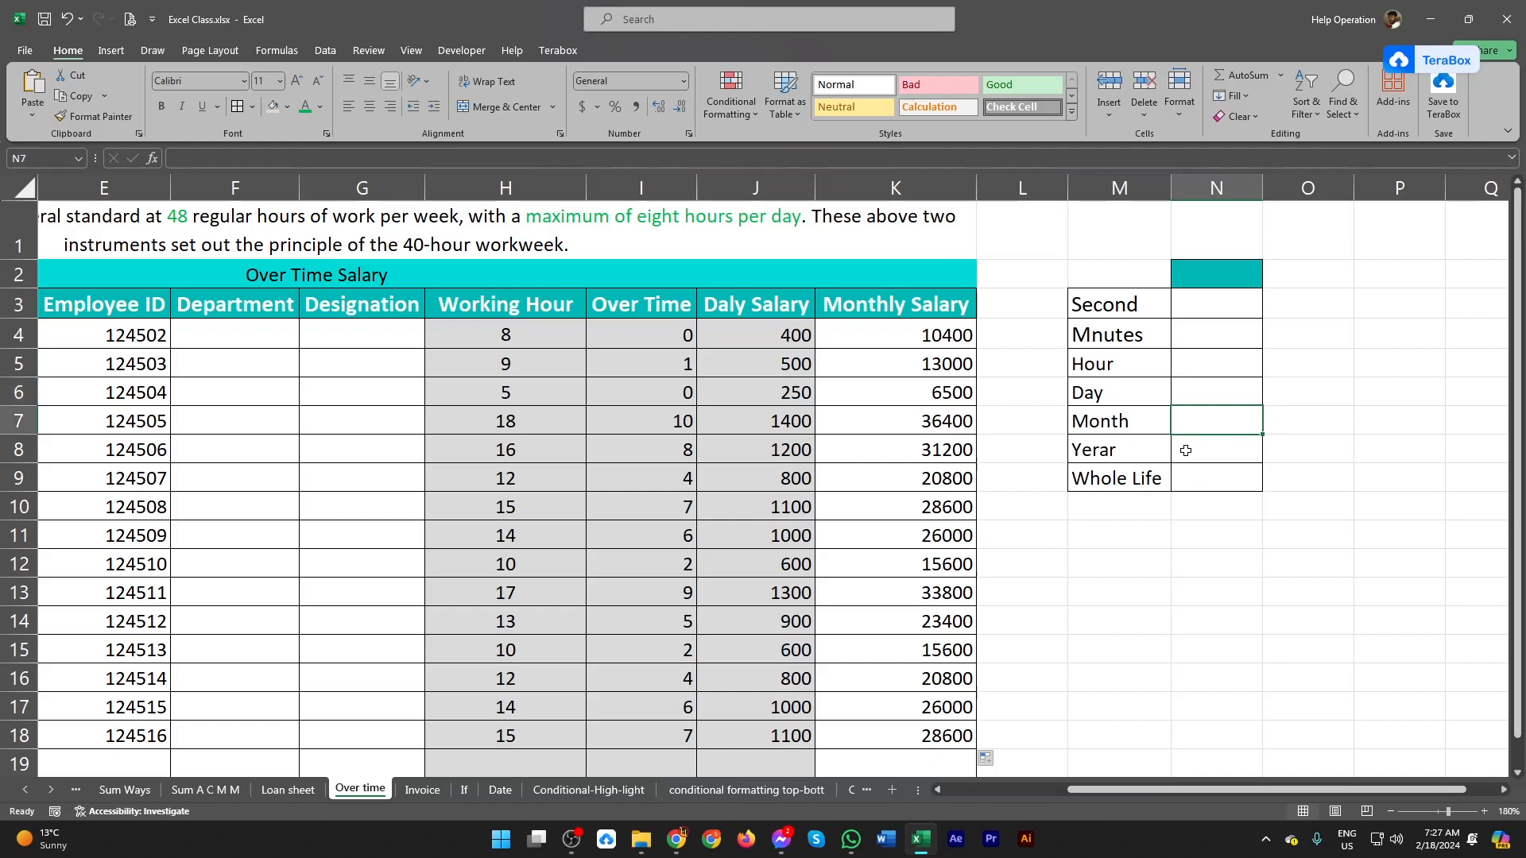
left_click(1185, 451)
left_click(1189, 479)
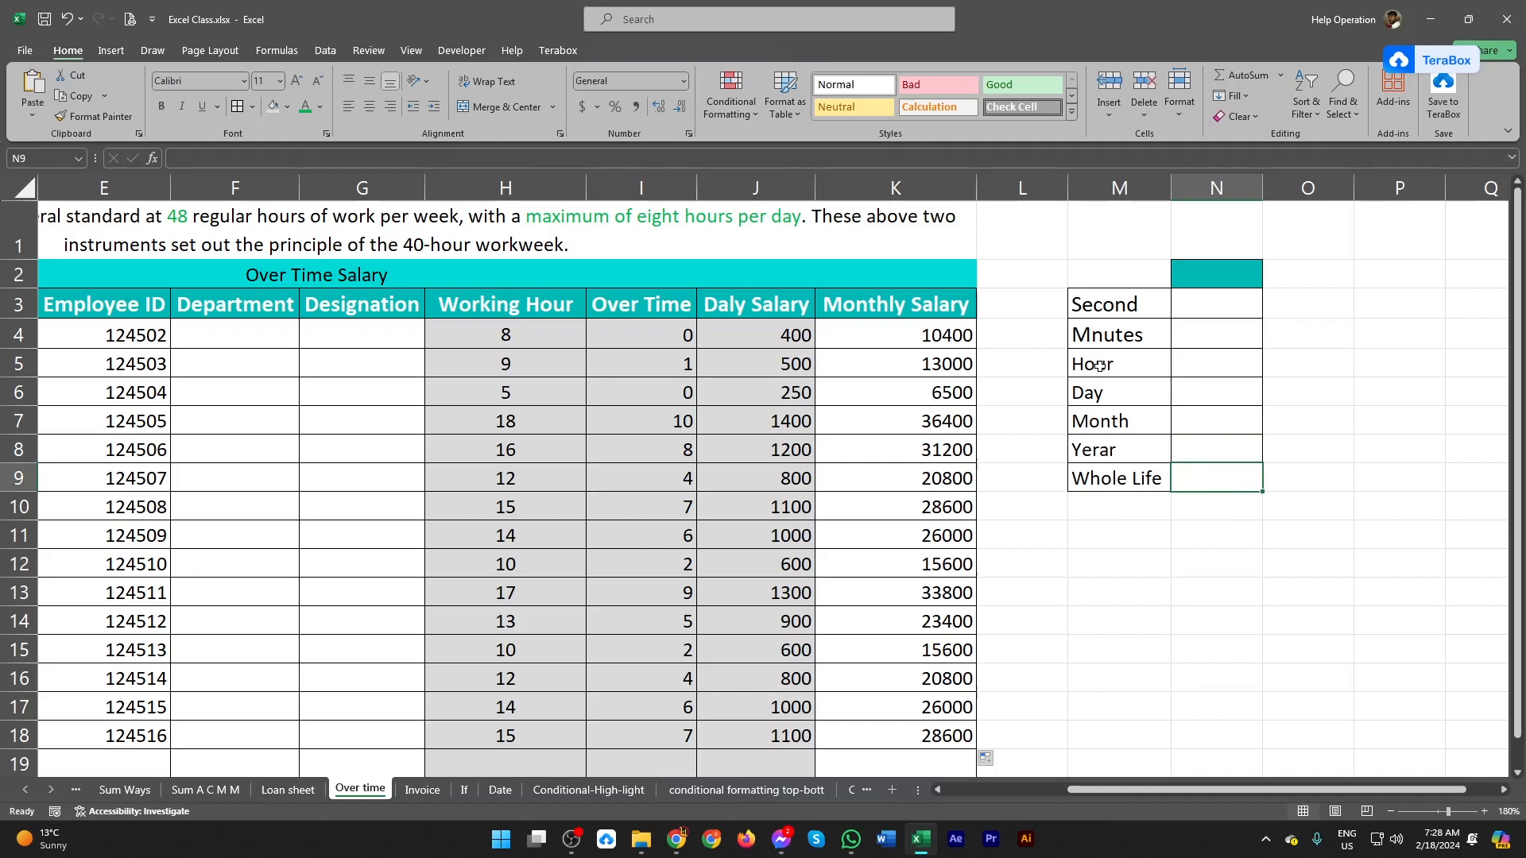
left_click_drag(1181, 795, 1036, 790)
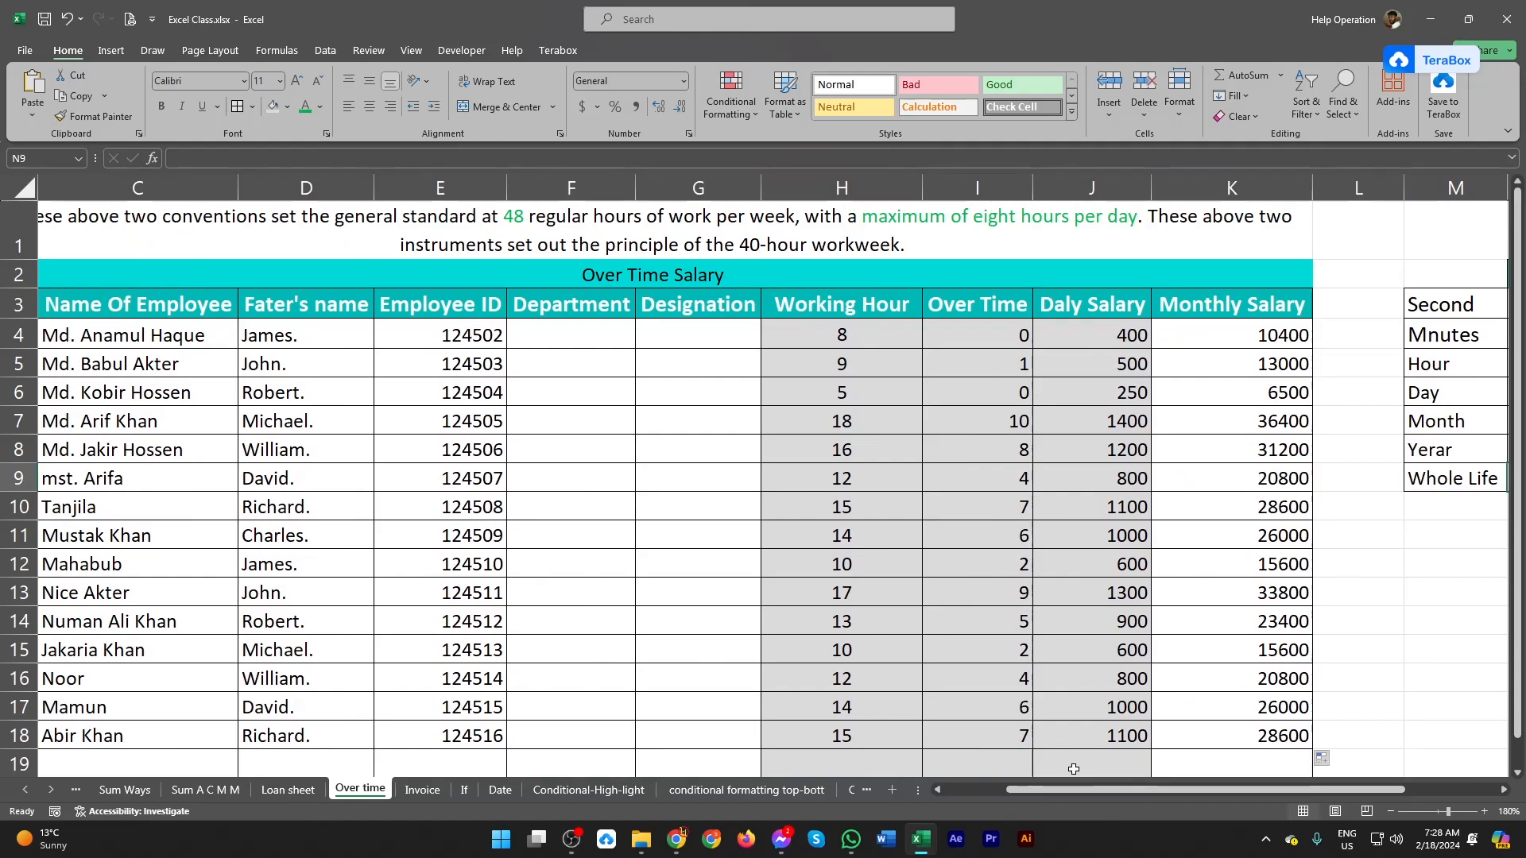
left_click_drag(1052, 796, 995, 800)
scroll(1005, 666, "down", 1)
scroll(1005, 669, "up", 1)
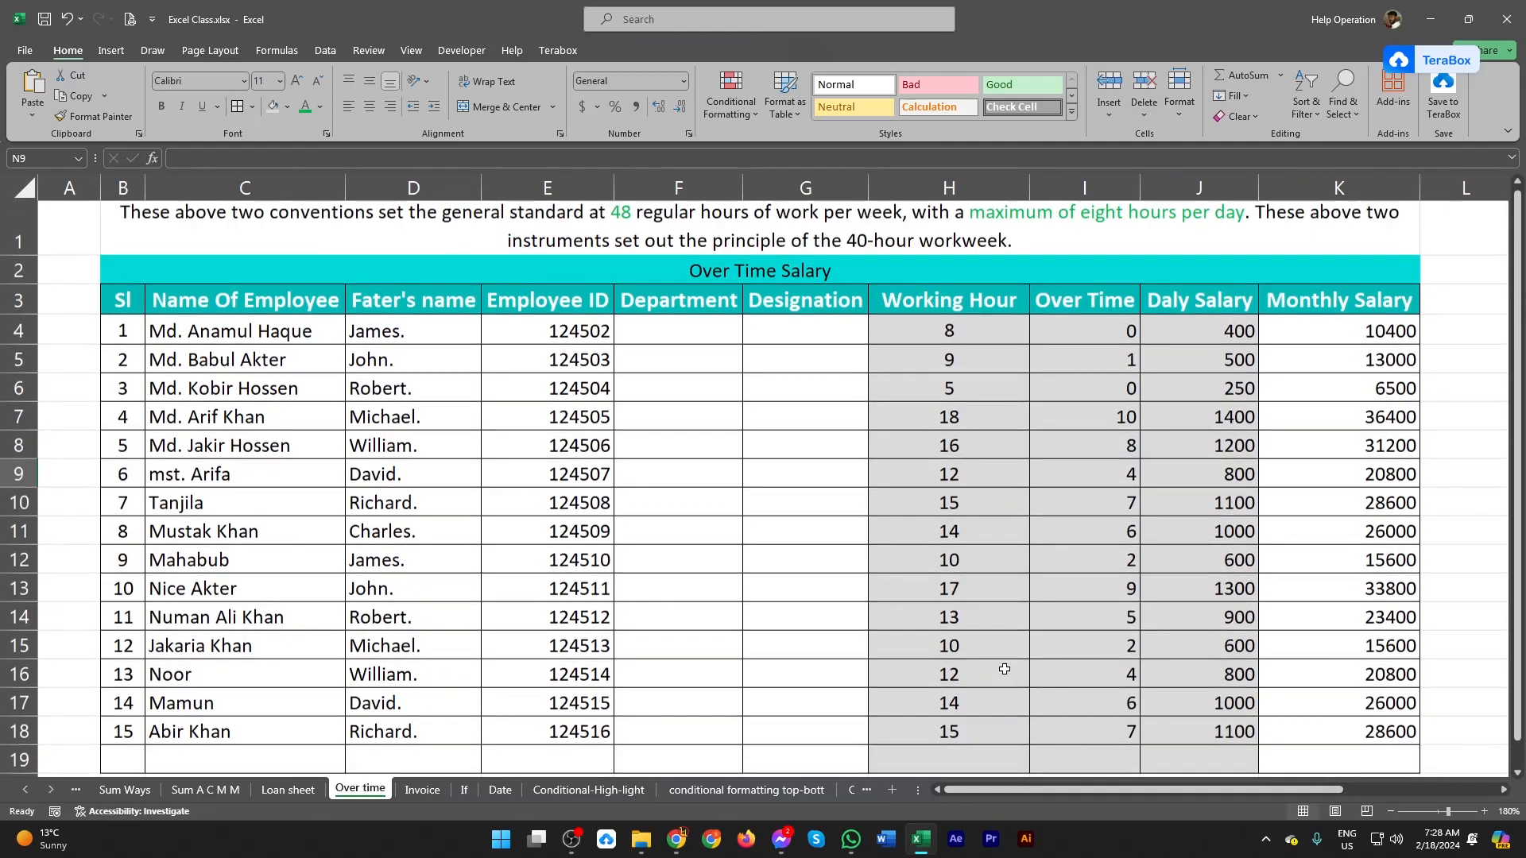